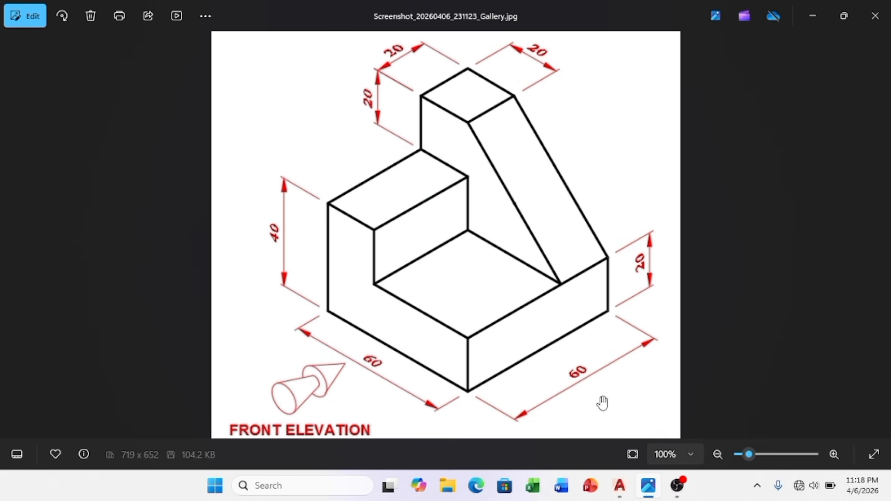
Step: Switch to AutoCAD and start a new drawing
click(618, 492)
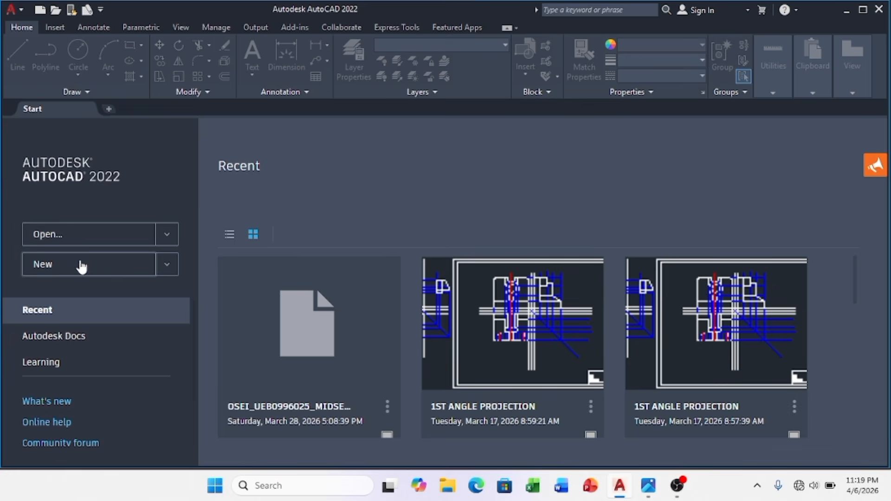
click(85, 268)
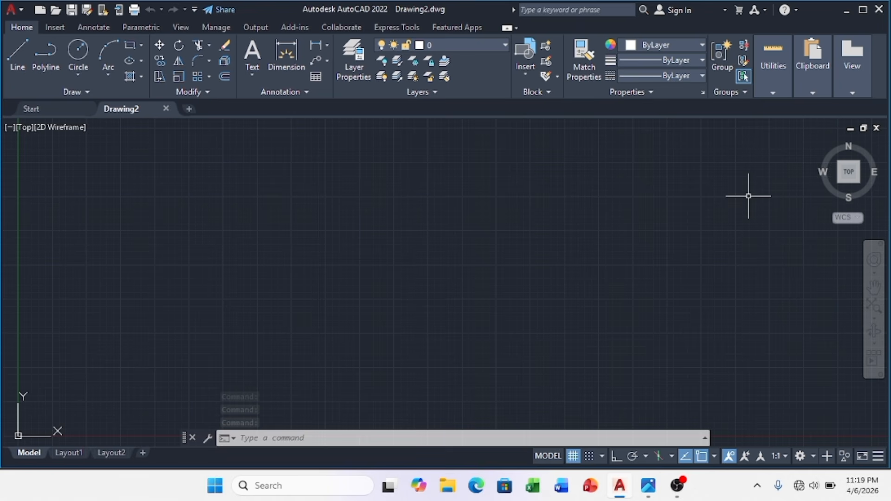
Step: Set the drawing units to a length precision of 0 and an insertion scale in Millimeters
click(266, 440)
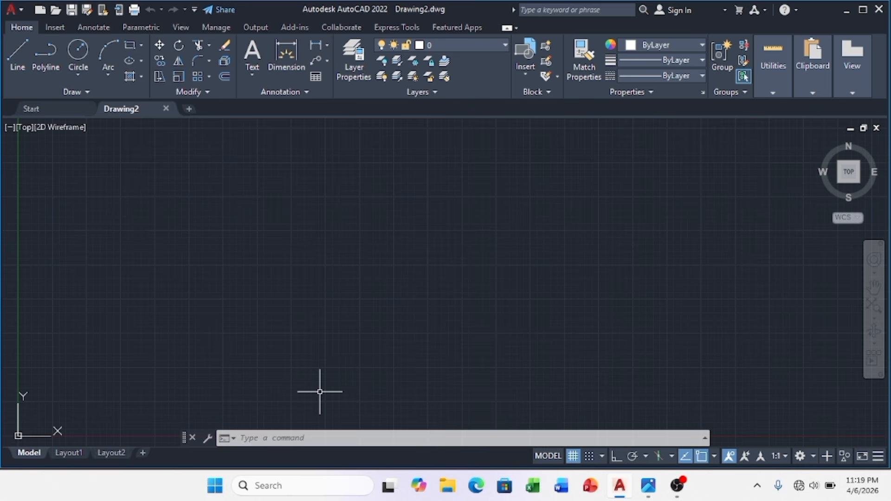
click(281, 439)
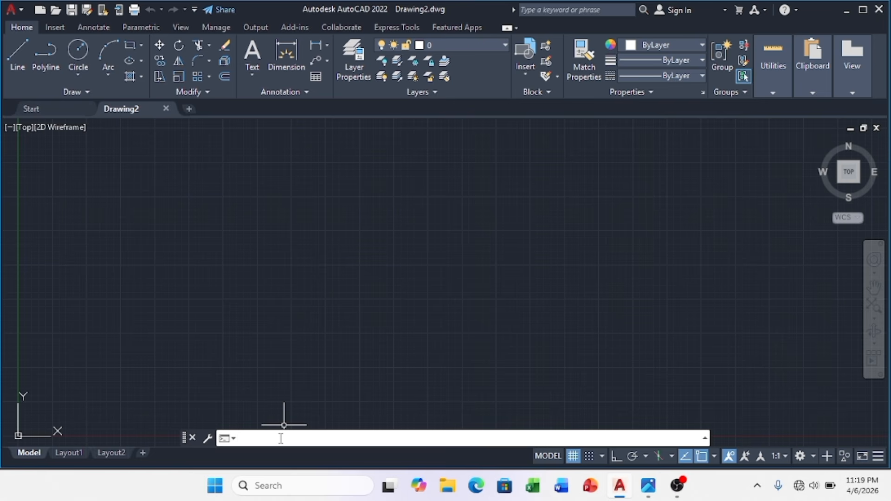
text(unit)
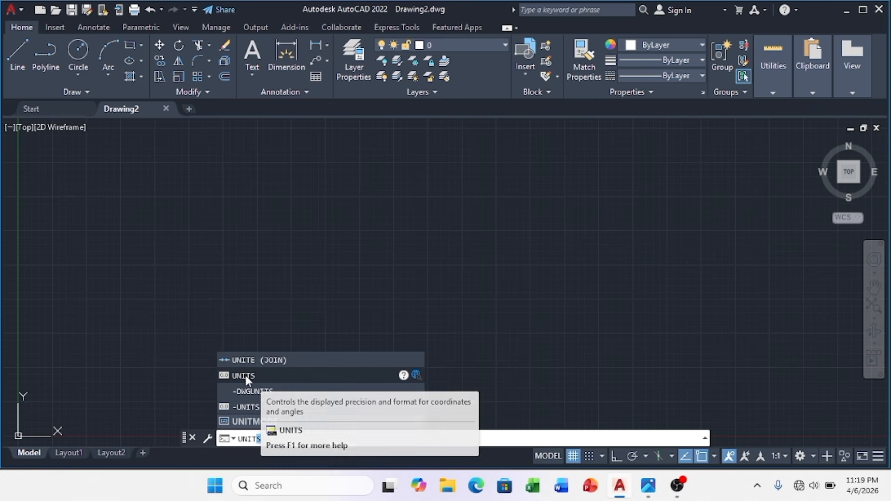
click(278, 377)
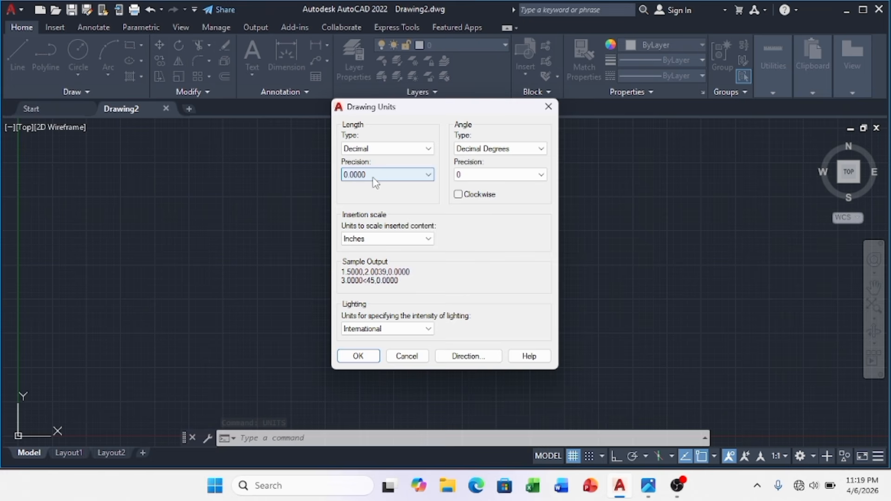
click(426, 179)
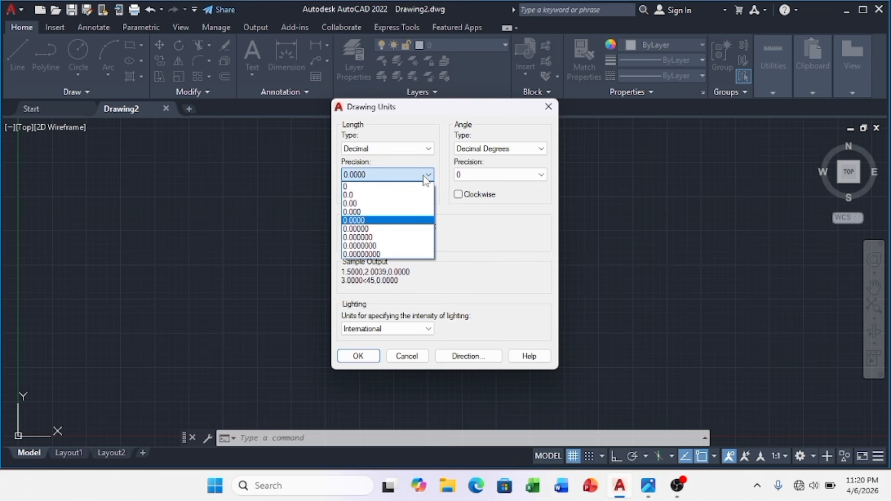
click(377, 187)
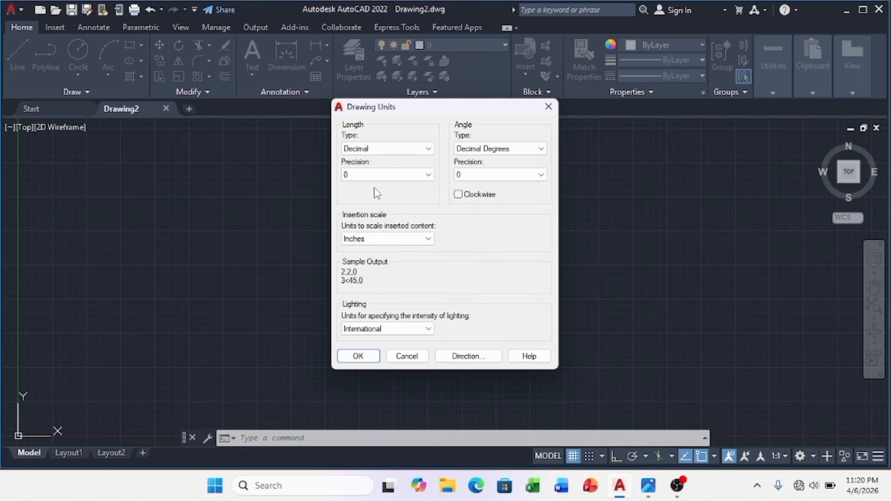
click(422, 239)
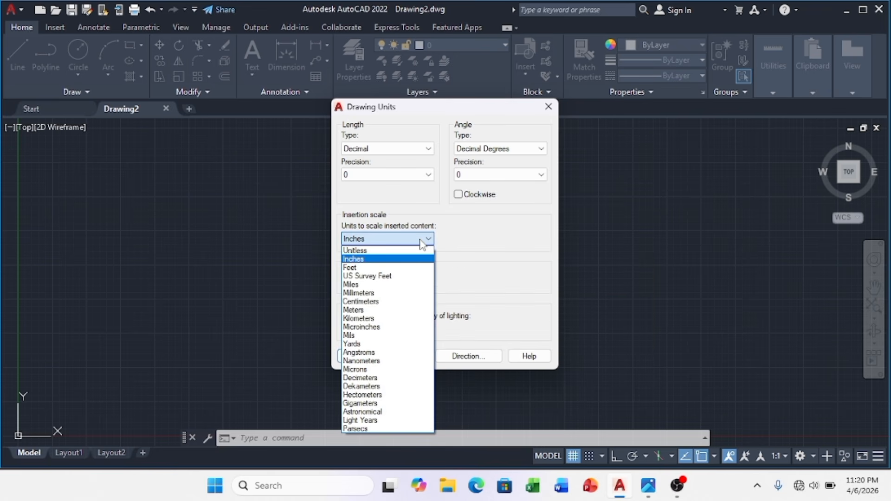
click(370, 293)
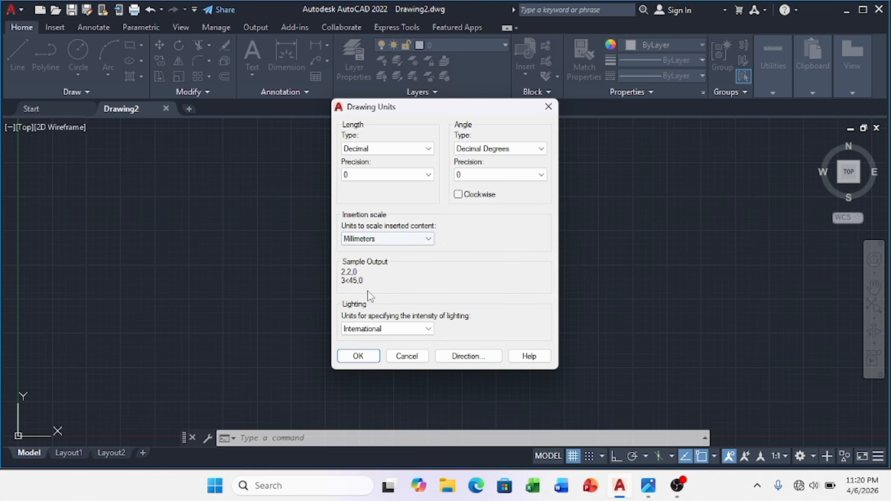
click(358, 355)
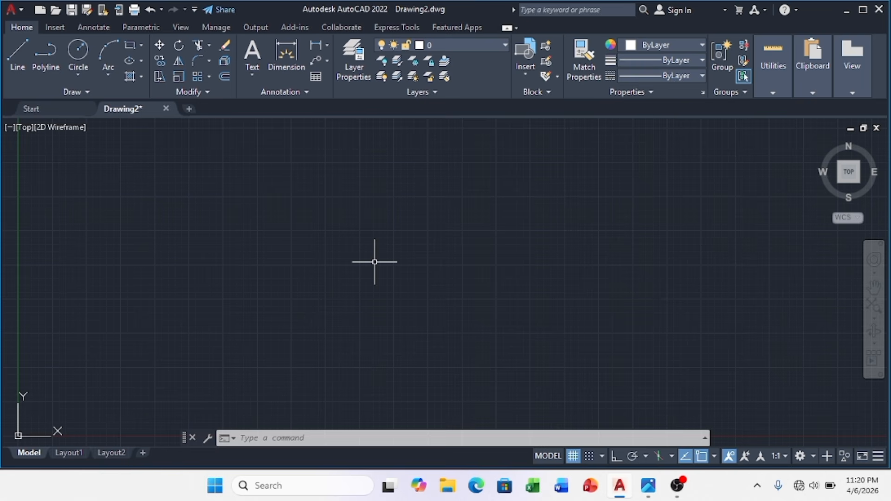
Step: Create a new layer named HIDDEN in the layer properties
click(358, 60)
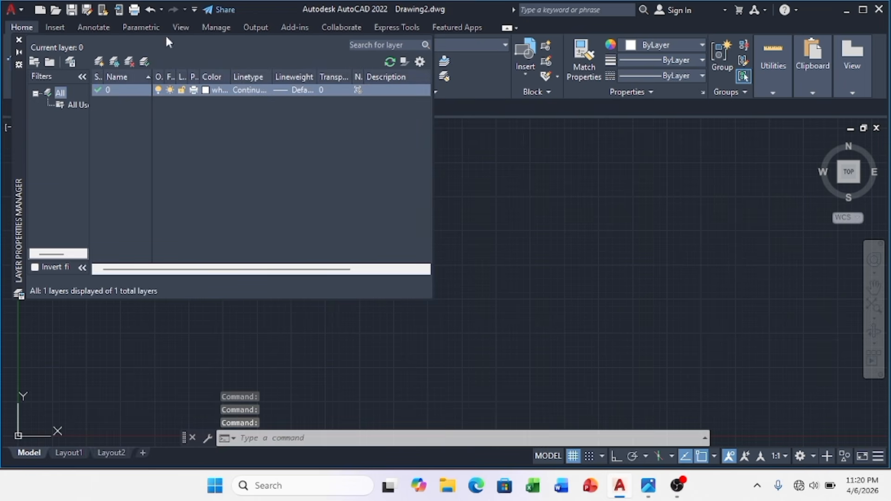
click(99, 62)
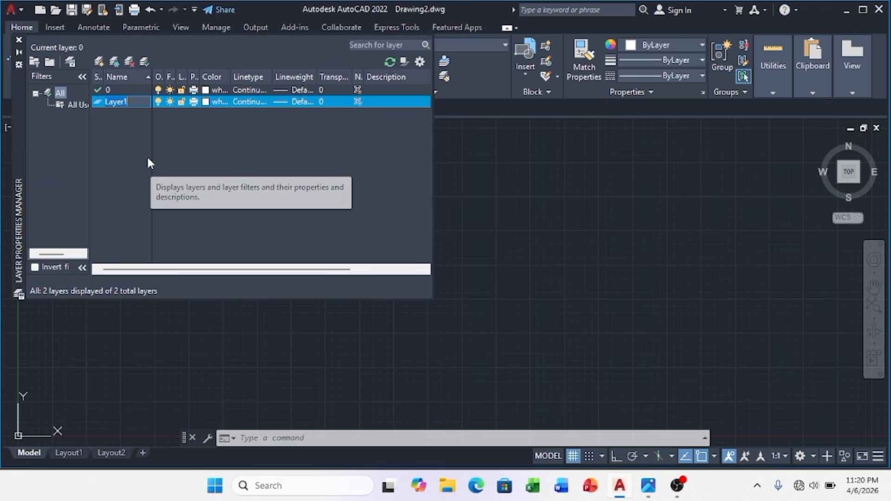
key(BackSpace)
key(BackSpace)
key(BackSpace)
key(BackSpace)
key(BackSpace)
key(BackSpace)
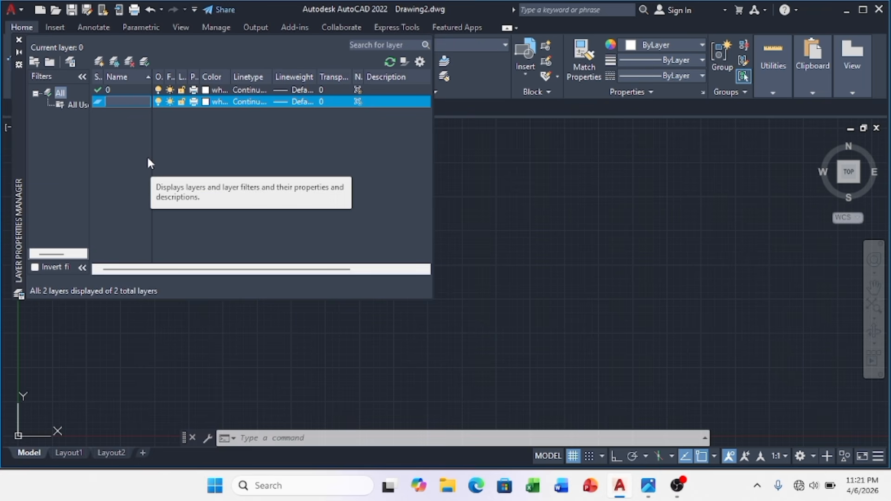
text(HIDDEN)
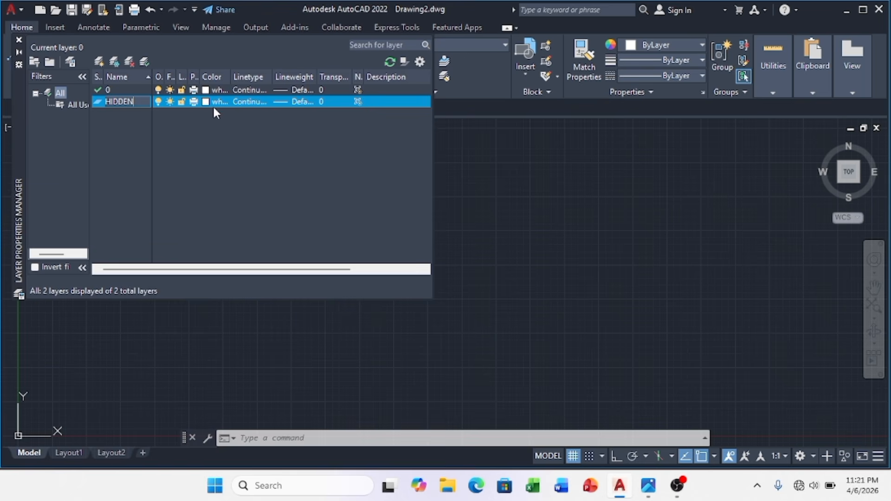
key(Return)
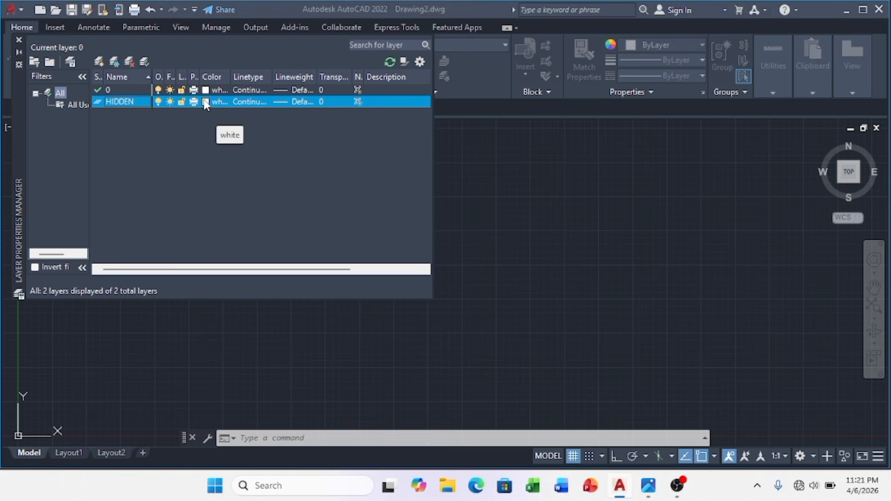
Step: Set the HIDDEN layer's color to blue
click(206, 102)
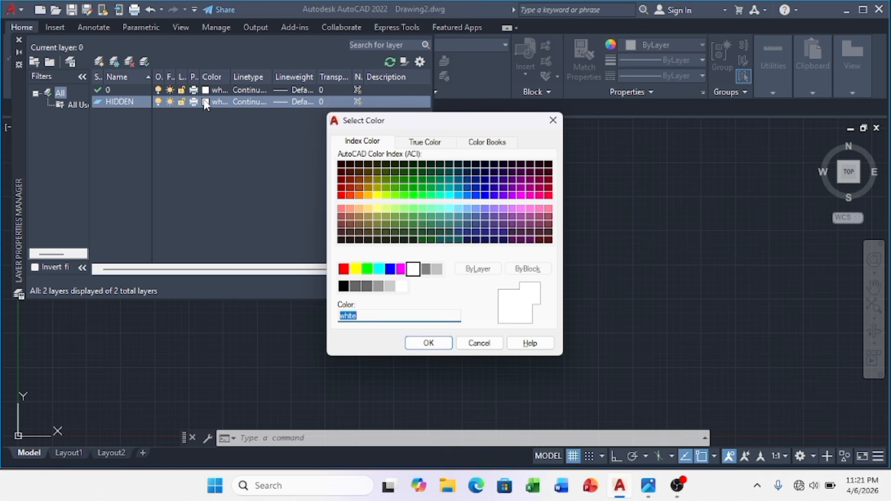
click(390, 269)
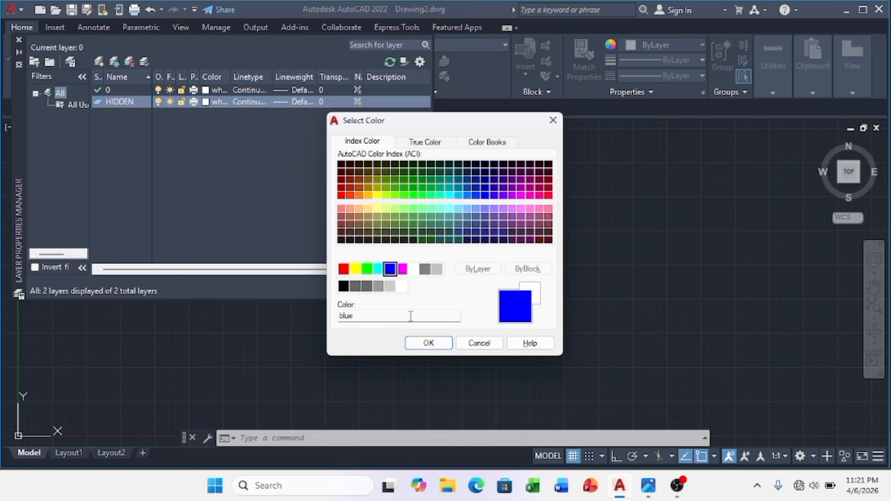
click(428, 344)
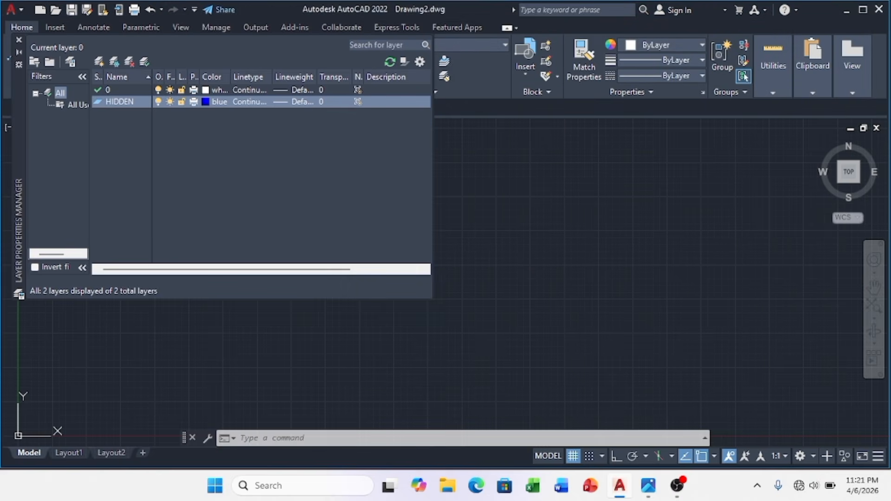
Step: Load the HIDDEN linetype from acad.lin and assign it to the HIDDEN layer
click(250, 102)
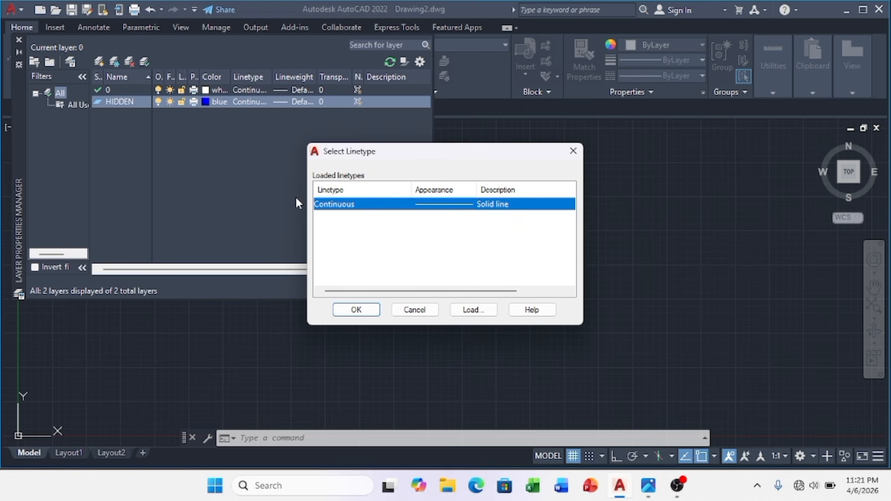
click(470, 312)
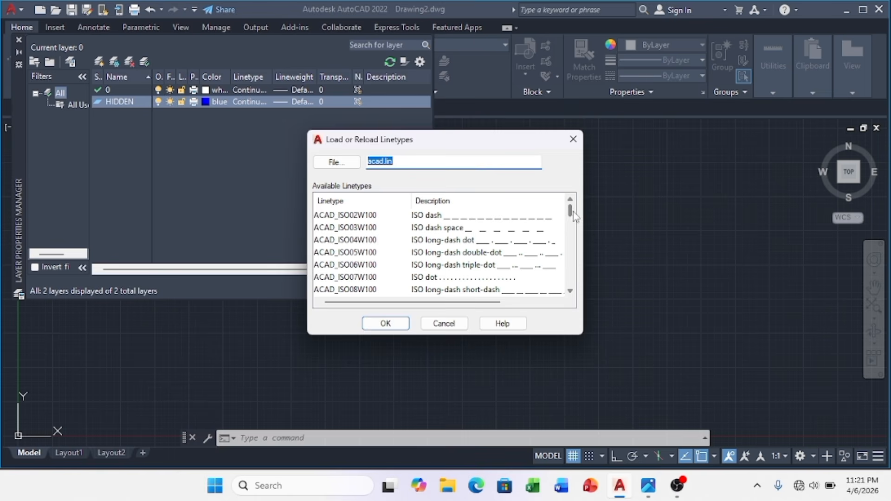
drag(570, 211, 565, 278)
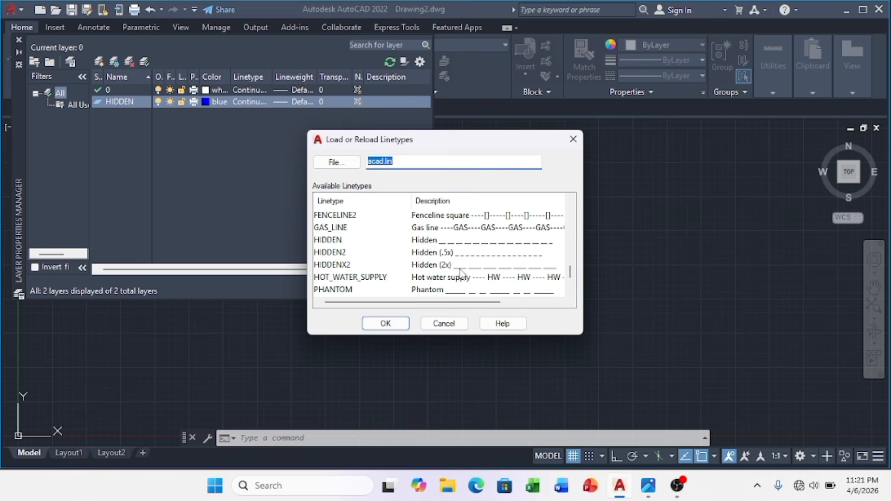
click(468, 245)
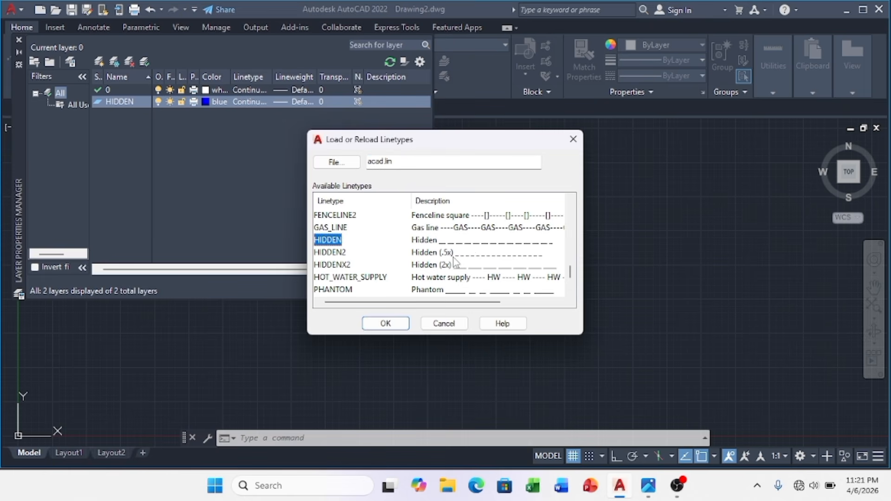
click(385, 324)
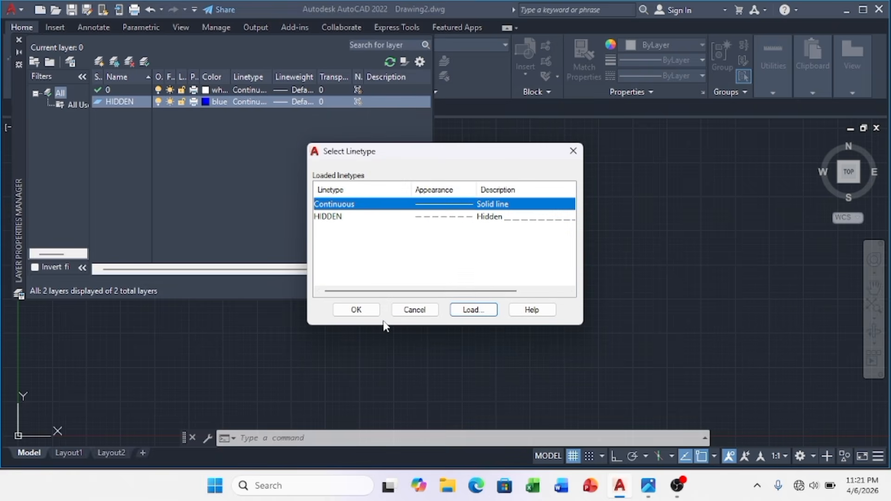
click(385, 218)
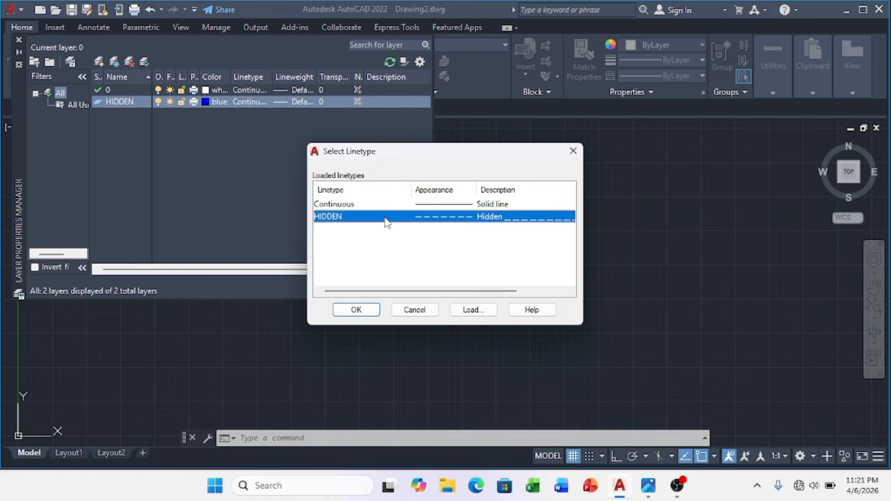
click(359, 309)
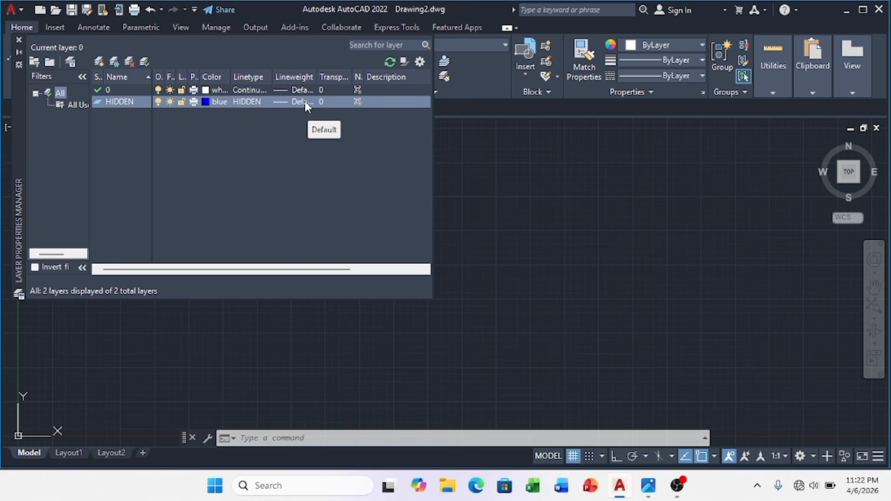
Step: Give the HIDDEN layer a 0.15 mm lineweight and a transparency of 5, and close the layer properties
click(305, 101)
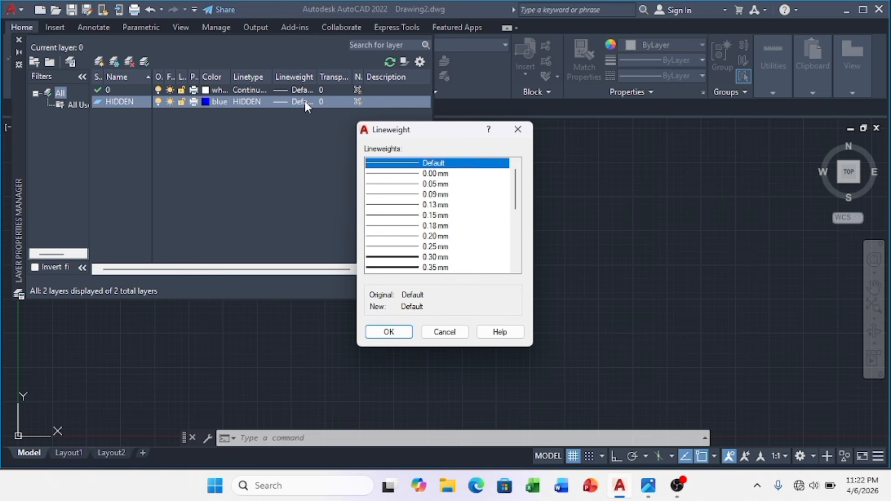
click(425, 217)
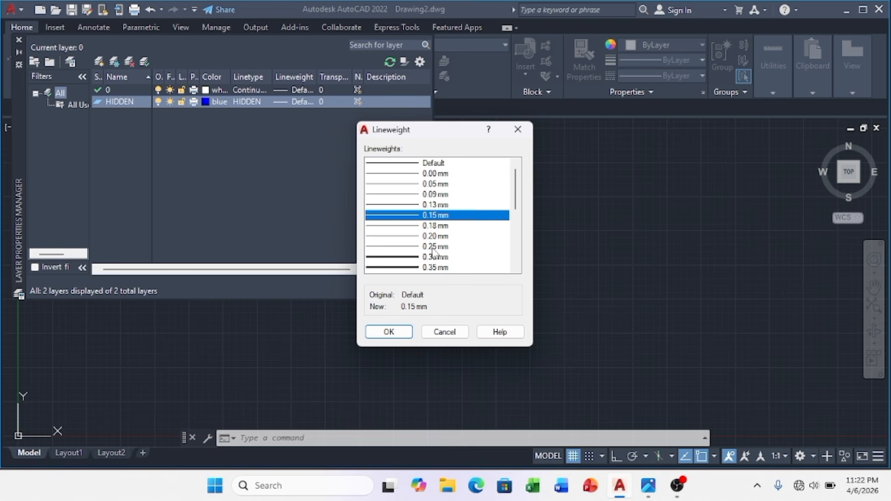
click(390, 332)
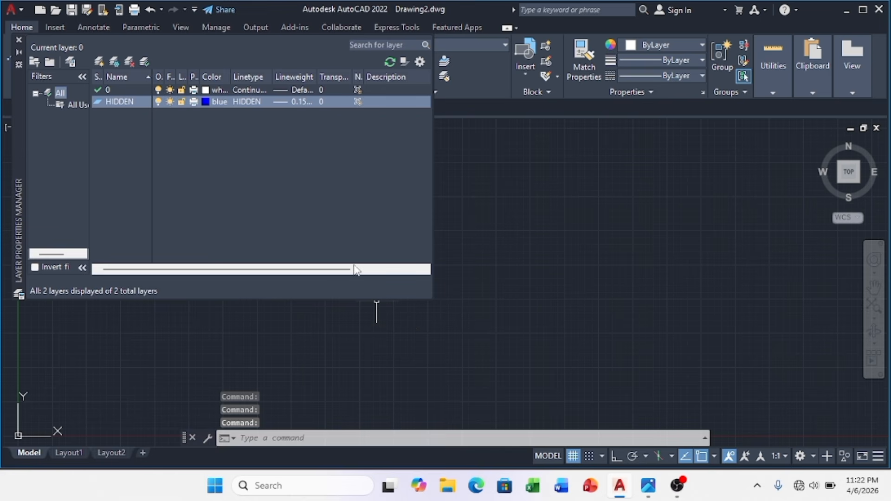
click(325, 102)
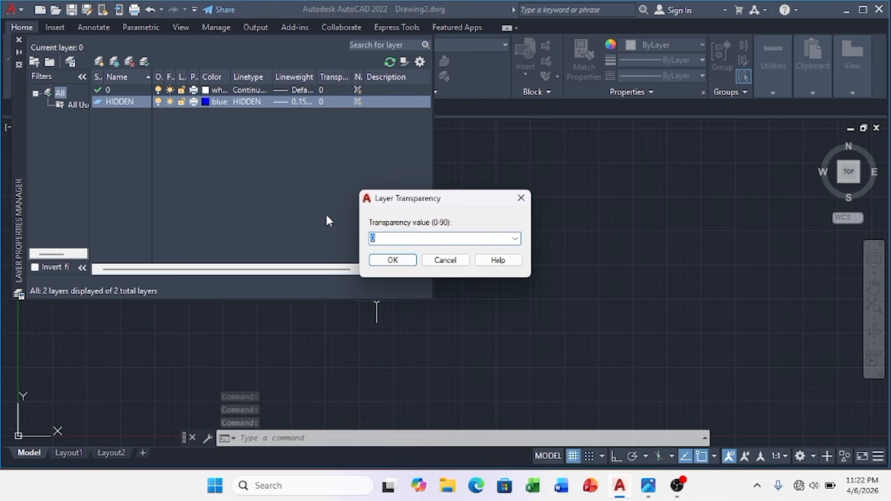
text(5)
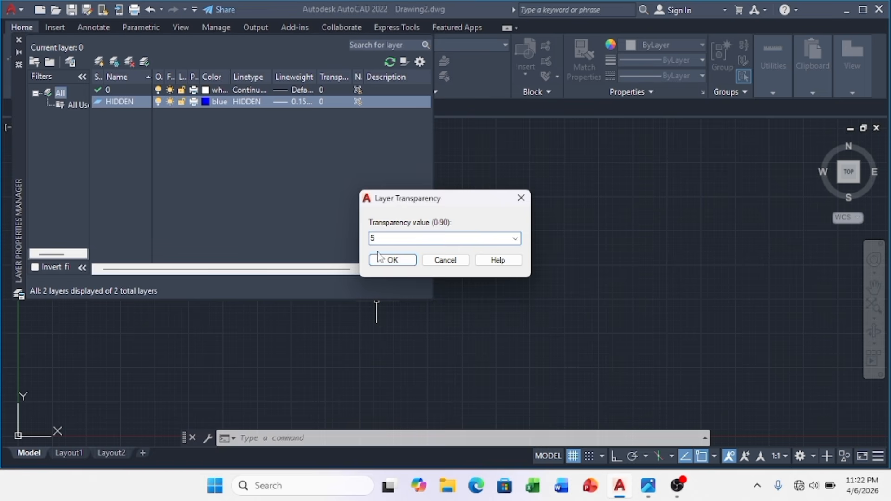
click(392, 260)
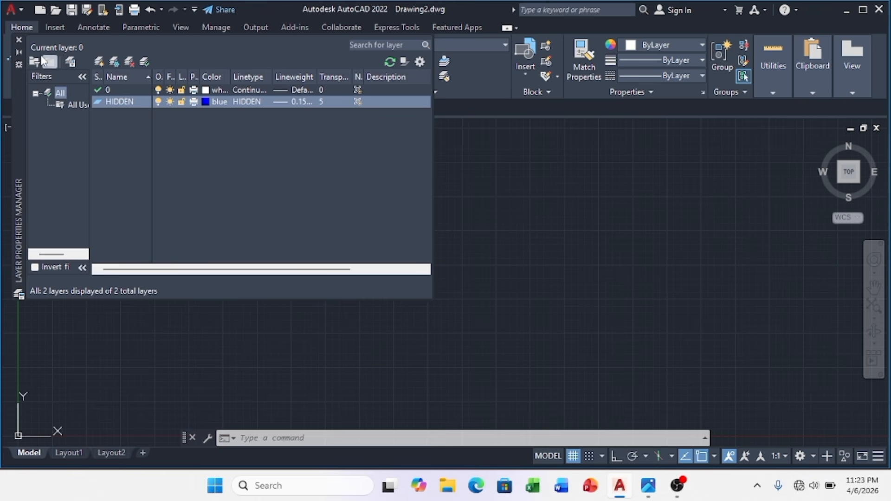
click(19, 40)
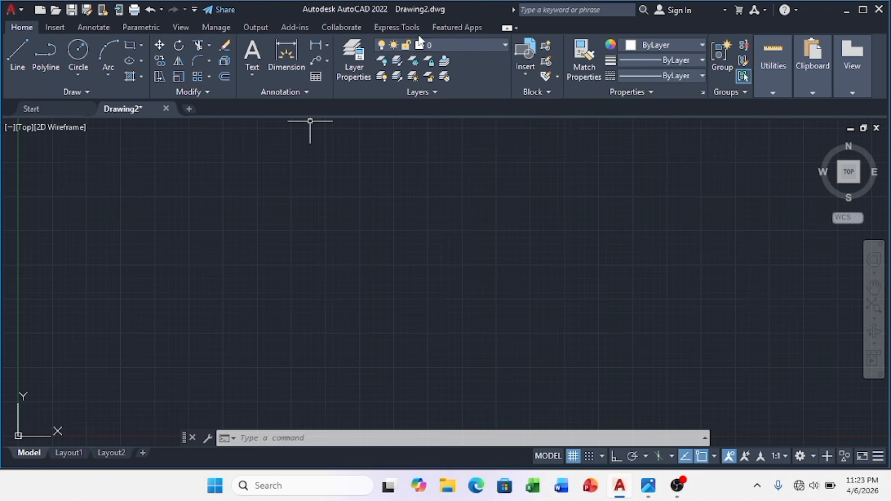
click(504, 44)
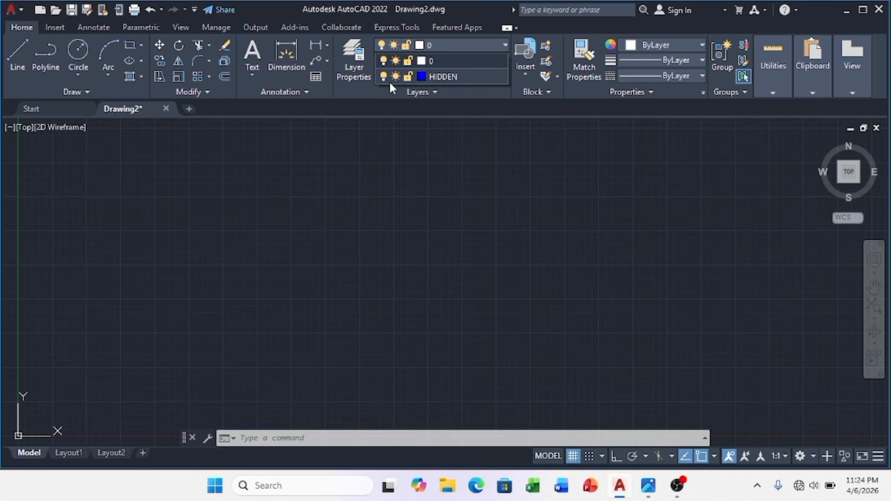
click(415, 107)
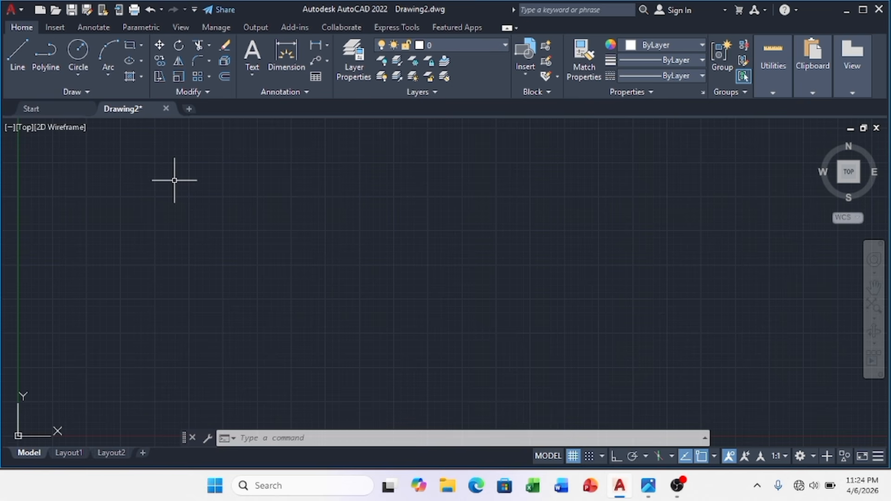
Step: Draw a 594 by 420 mm rectangle with its first corner at 0,0 as the sheet outline
key(Escape)
key(Escape)
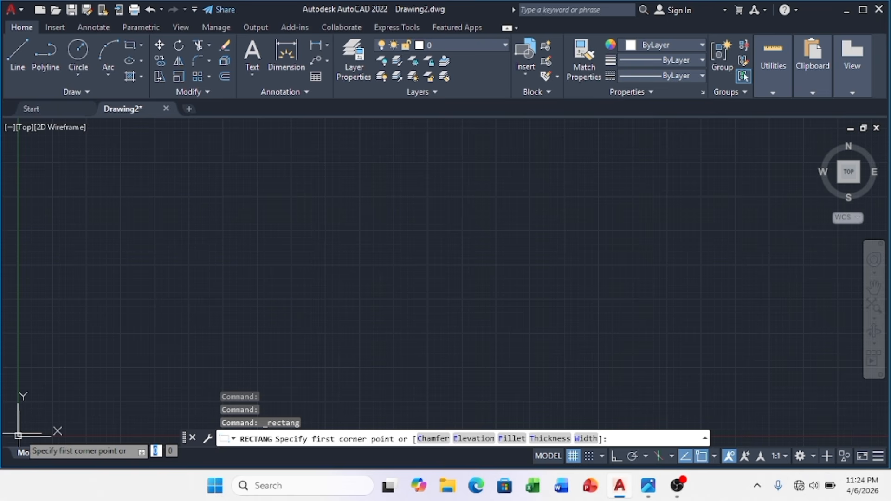
middle_drag(19, 436, 244, 324)
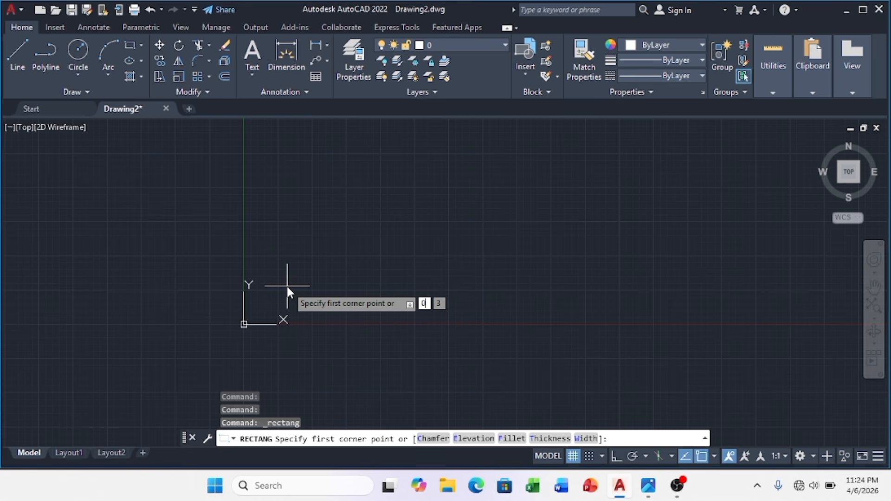
key(Tab)
text(0)
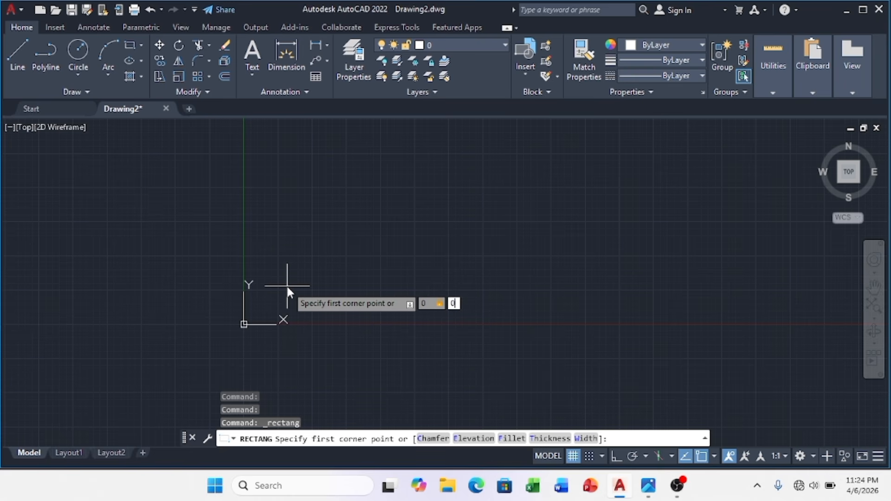
key(Return)
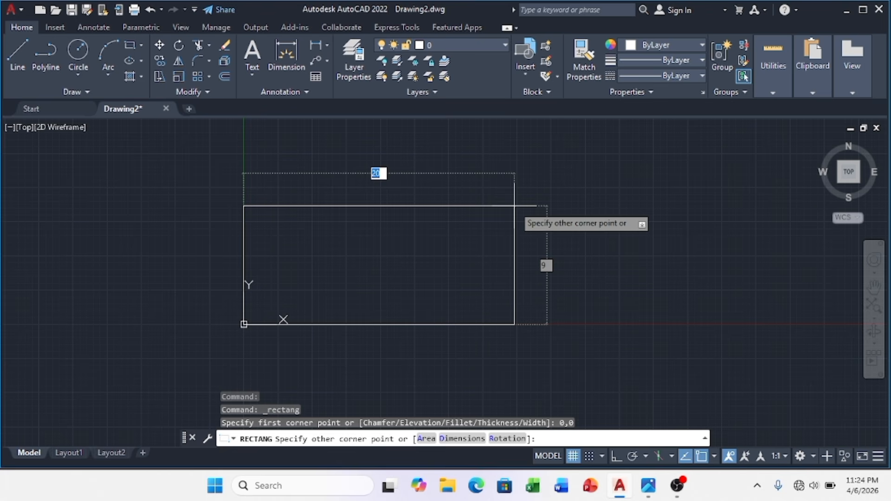
text(594)
key(Tab)
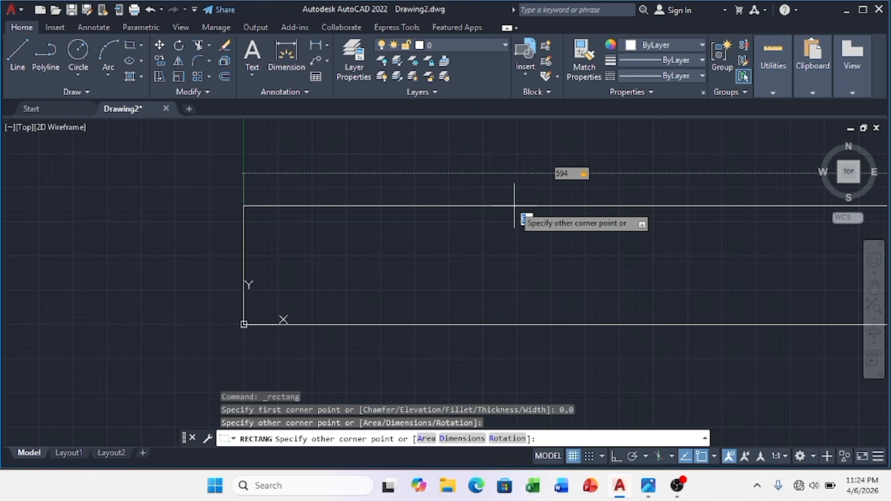
middle_drag(514, 205, 219, 203)
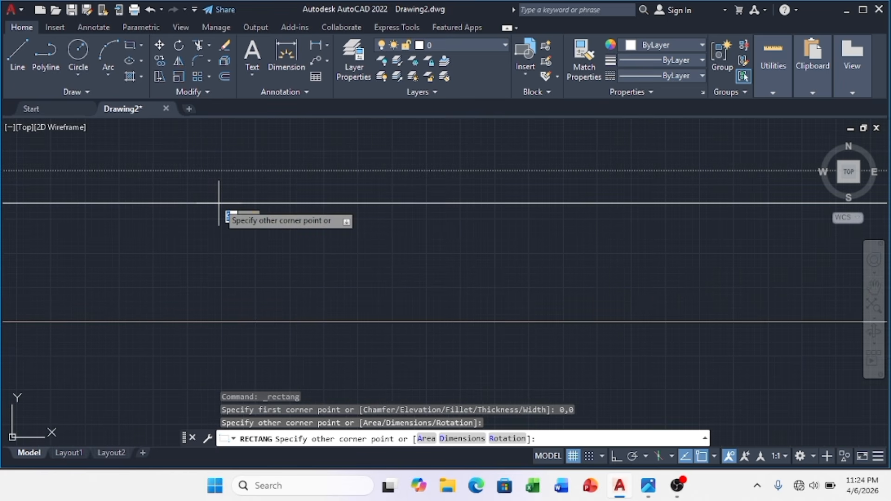
text(420)
key(Return)
scroll(335, 207, down, 2)
scroll(335, 207, up, 4)
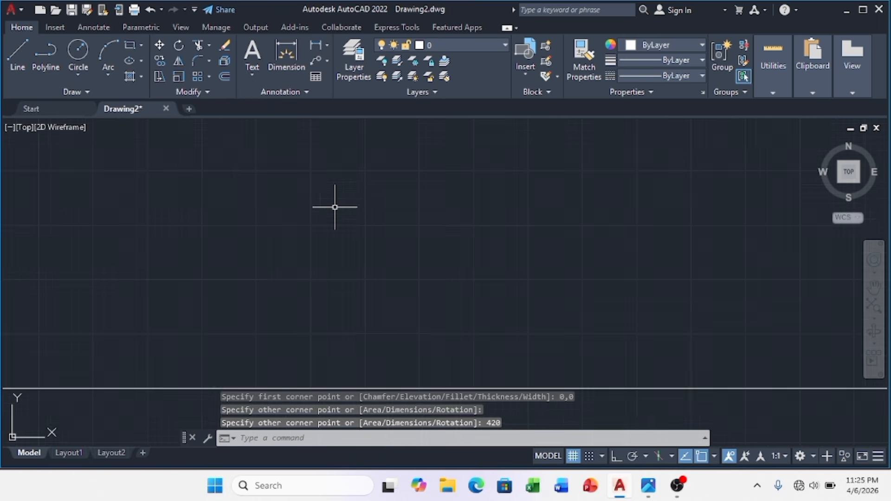
scroll(334, 207, down, 8)
mouse_move(349, 184)
middle_down()
mouse_move(324, 242)
mouse_move(347, 207)
middle_up()
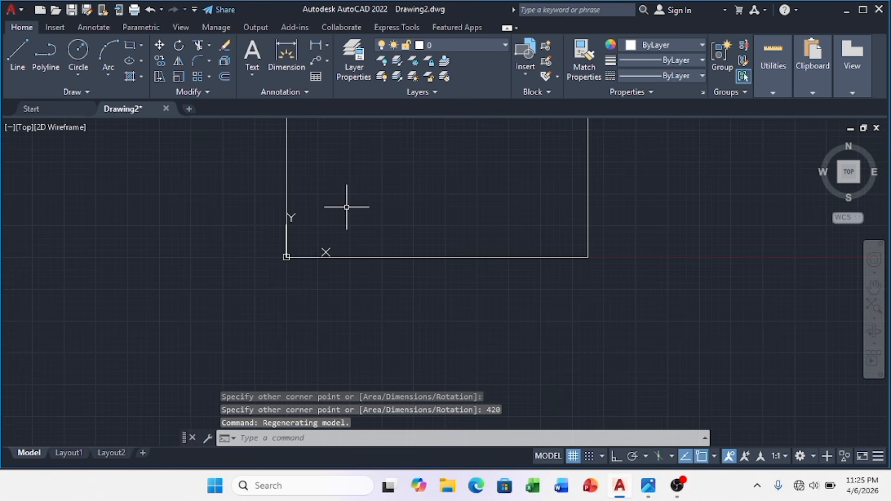
middle_drag(347, 207, 305, 291)
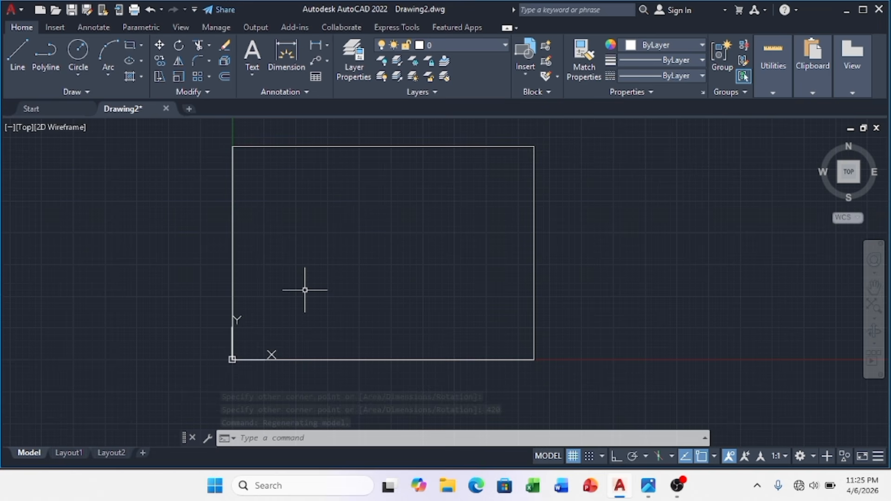
key(Escape)
key(Escape)
key(Escape)
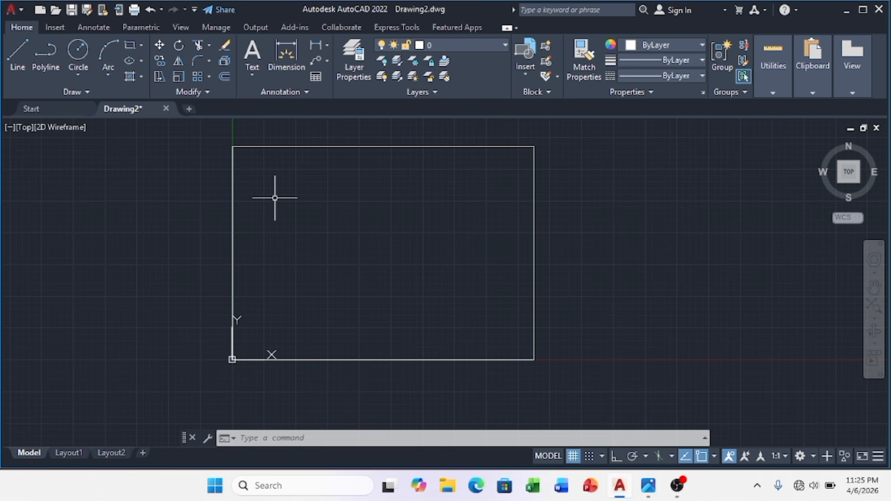
Step: Offset the sheet outline rectangle 10 mm inward to form the inner border
click(224, 75)
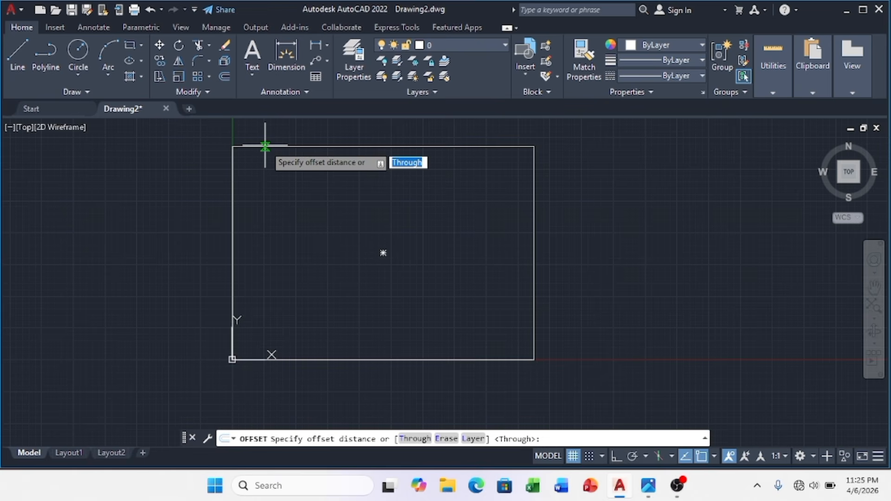
click(227, 78)
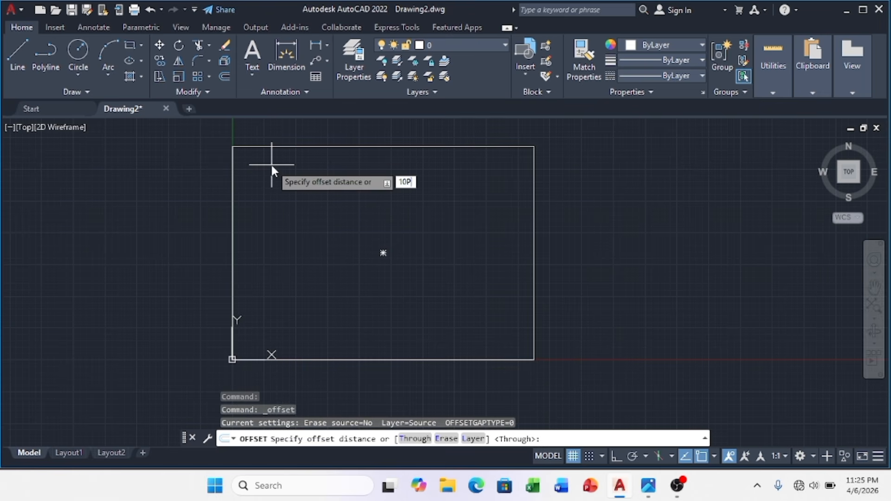
key(BackSpace)
key(Return)
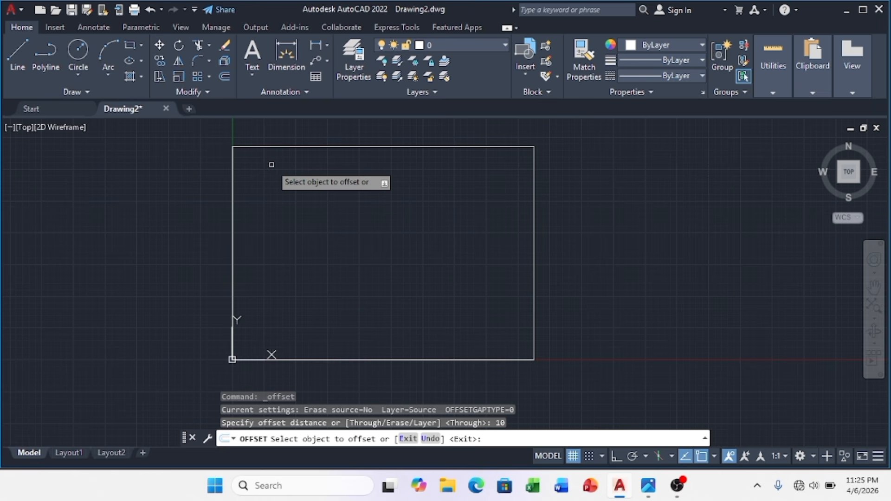
click(286, 145)
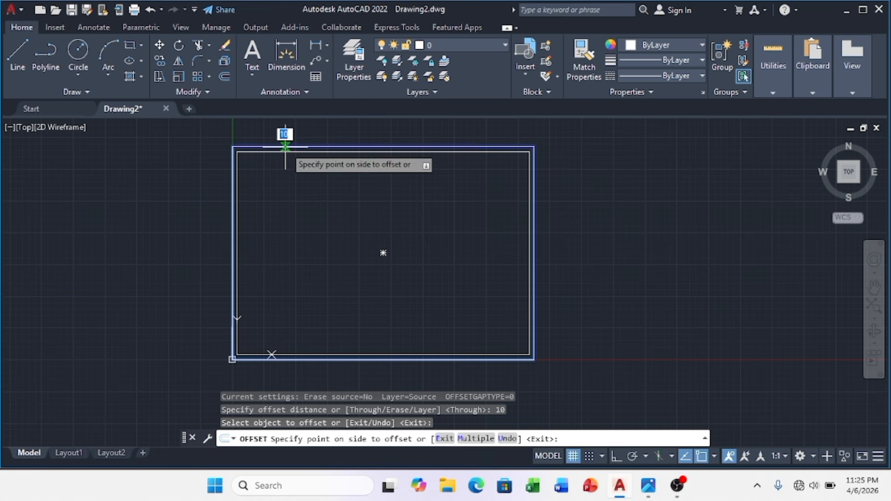
click(308, 200)
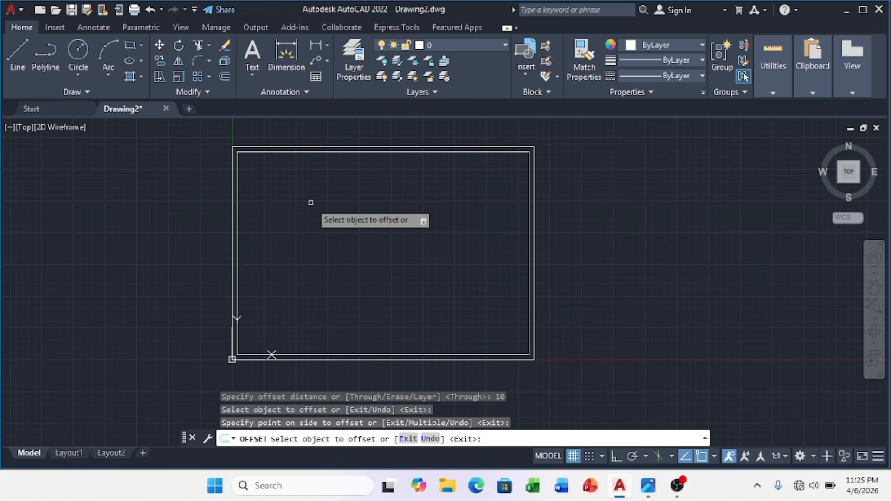
key(Escape)
key(Escape)
key(Escape)
key(Escape)
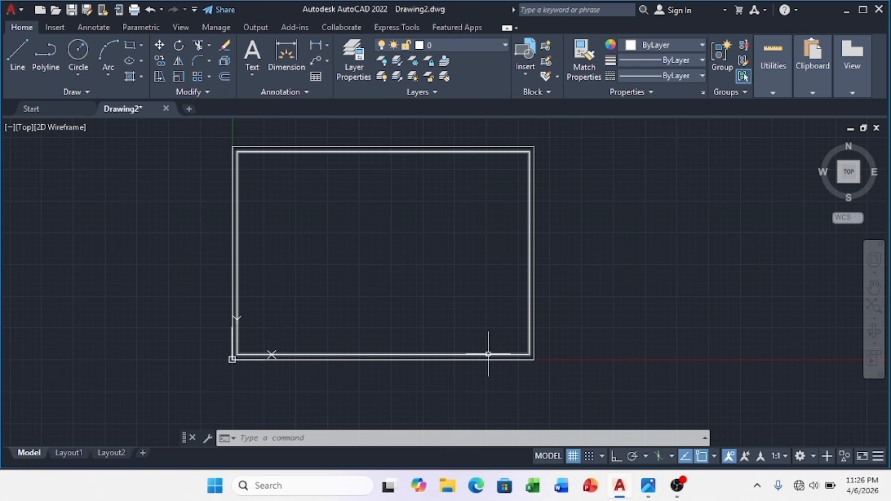
Step: Explode the inner border rectangle into separate lines
click(343, 436)
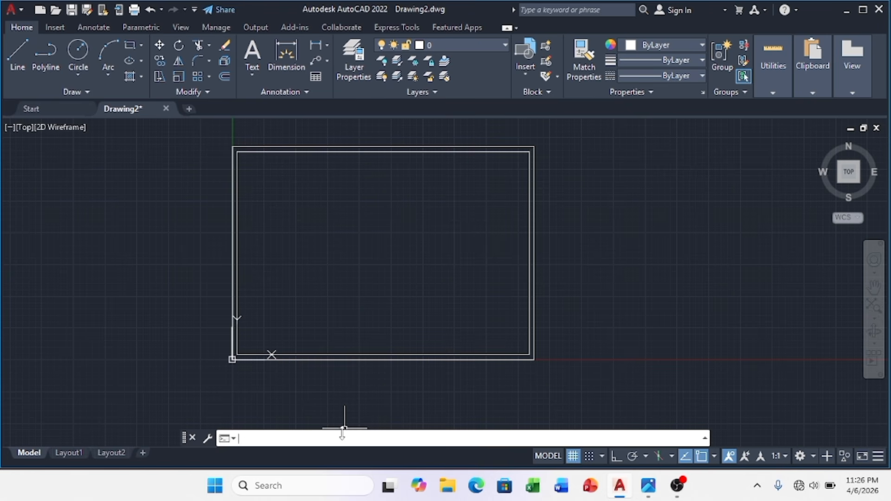
text(EXP)
text(L)
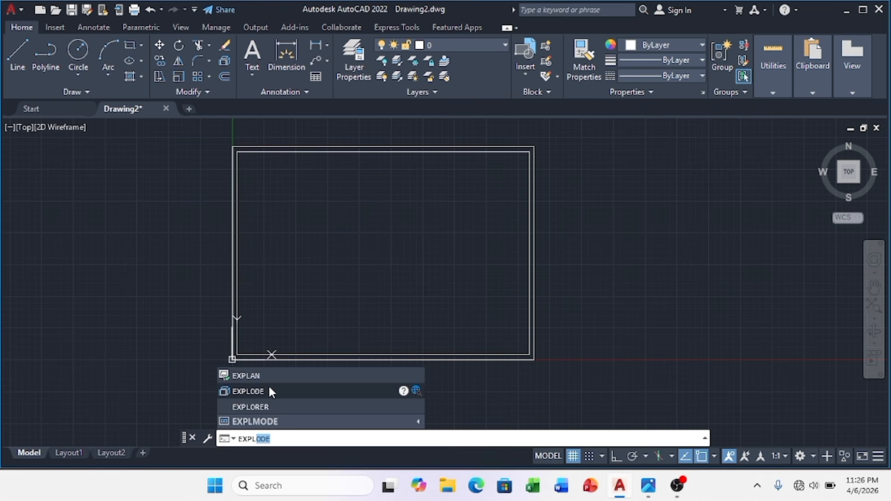
click(269, 391)
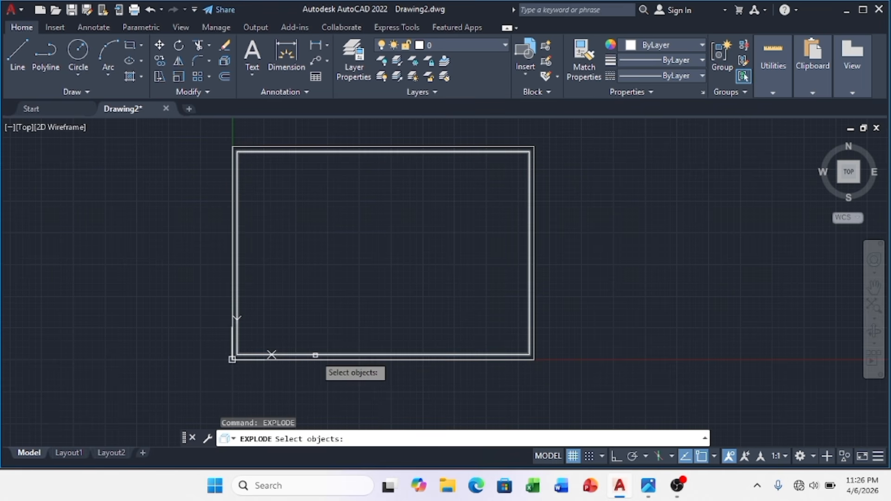
click(272, 355)
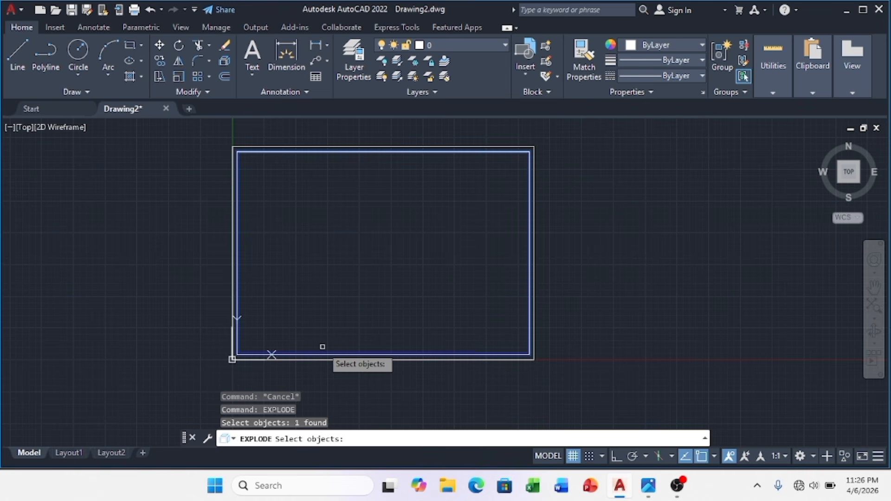
key(Return)
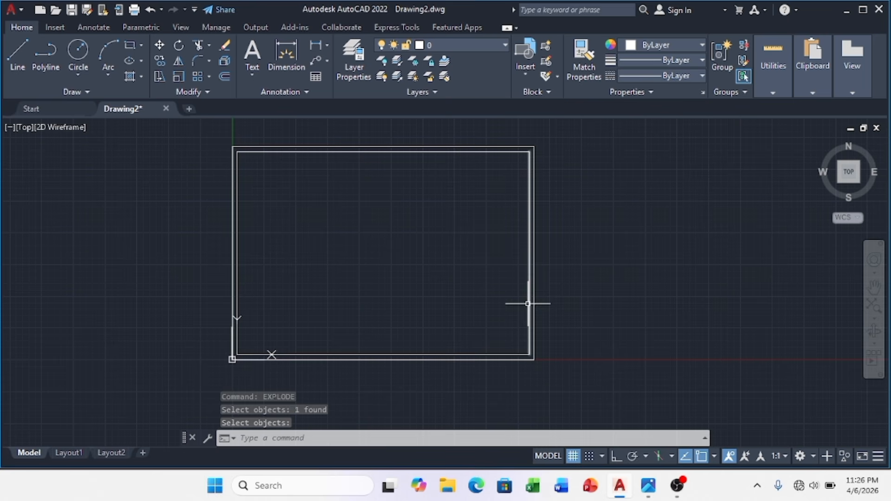
key(Escape)
key(Escape)
key(Escape)
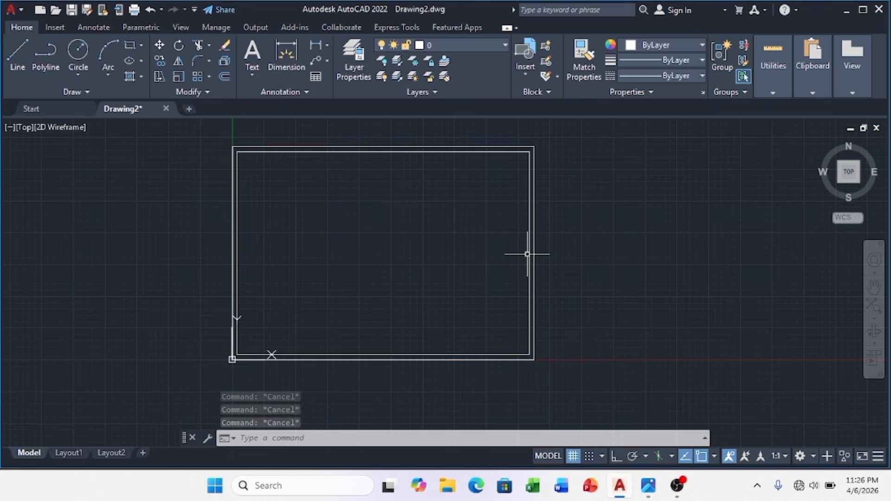
Step: Offset the right edge of the inner border 150 mm inward
scroll(527, 253, up, 2)
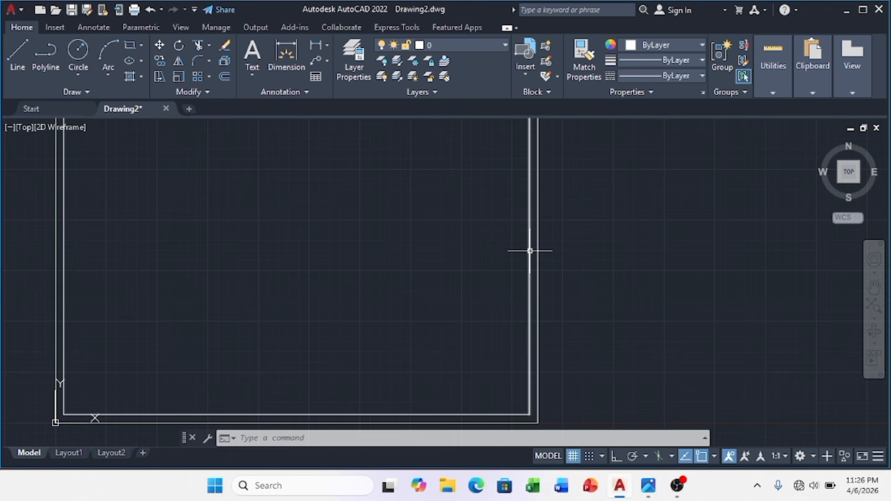
scroll(528, 240, down, 2)
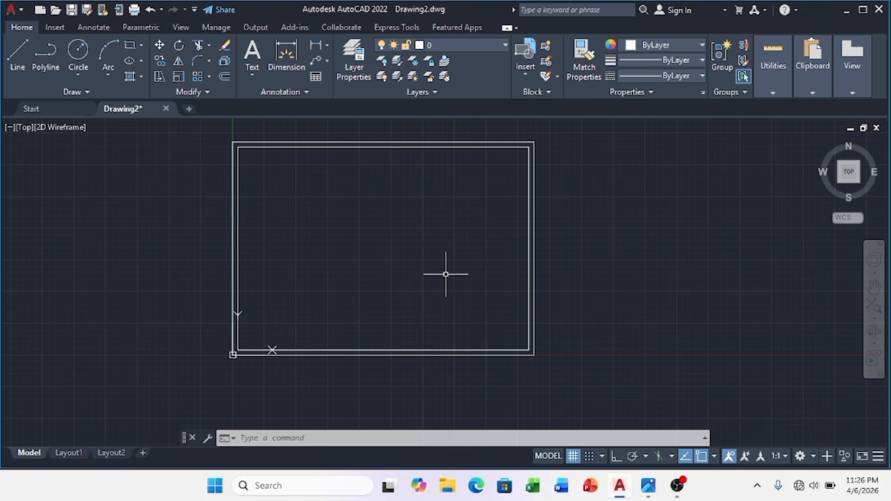
click(225, 75)
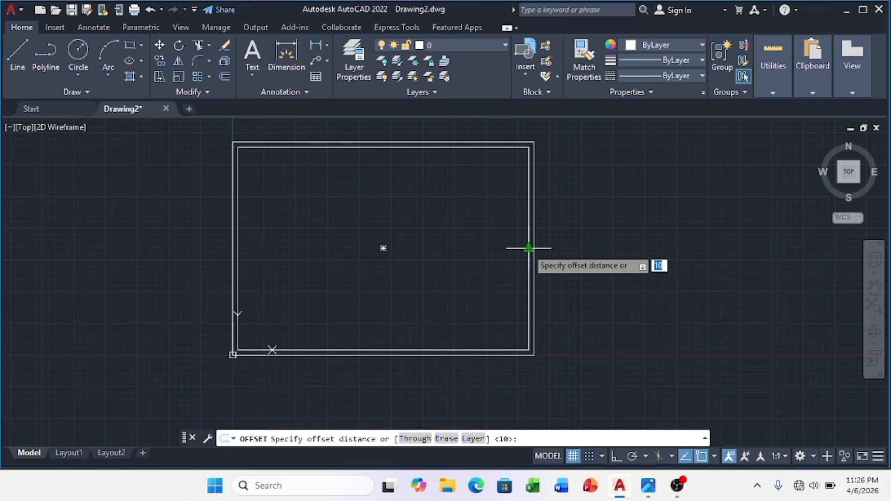
text(15)
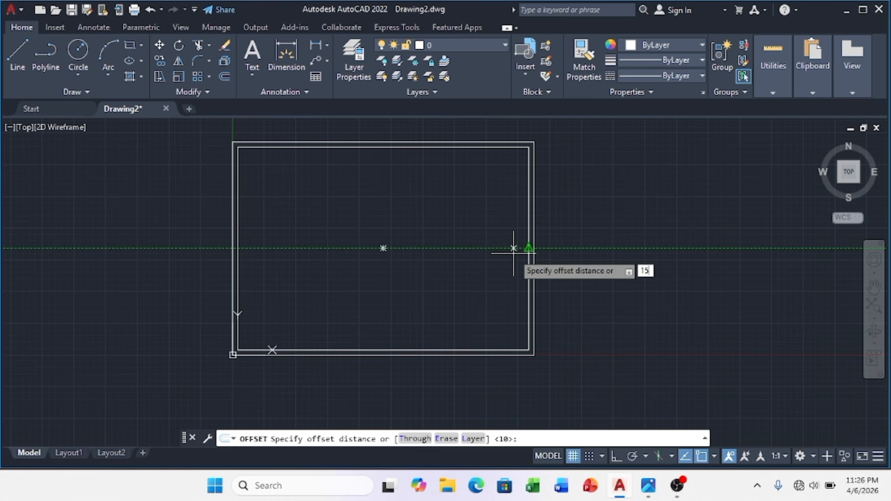
text(0)
key(Return)
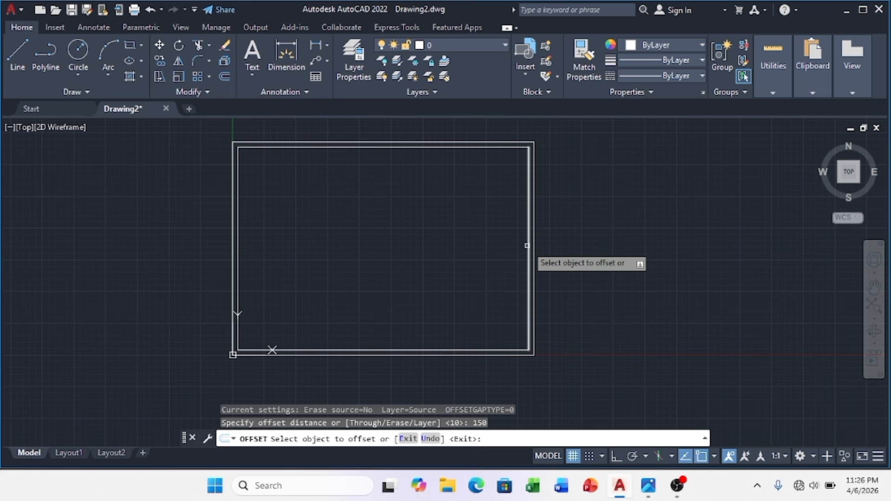
click(527, 246)
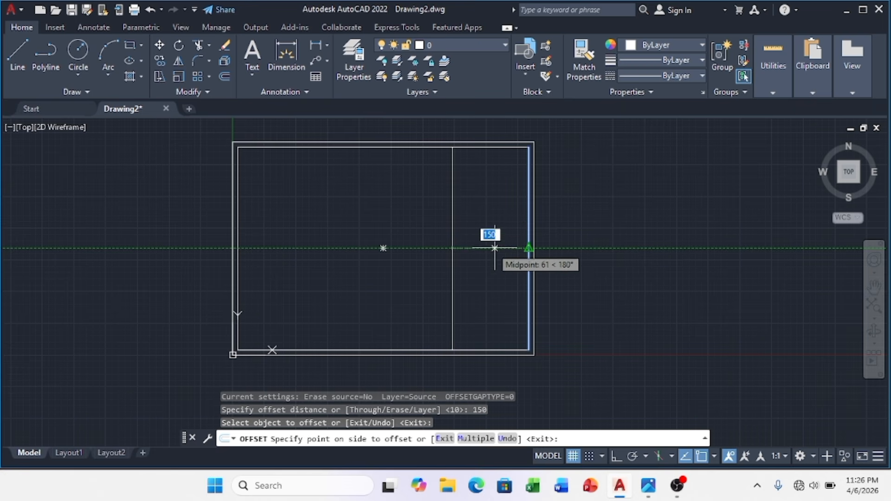
click(467, 248)
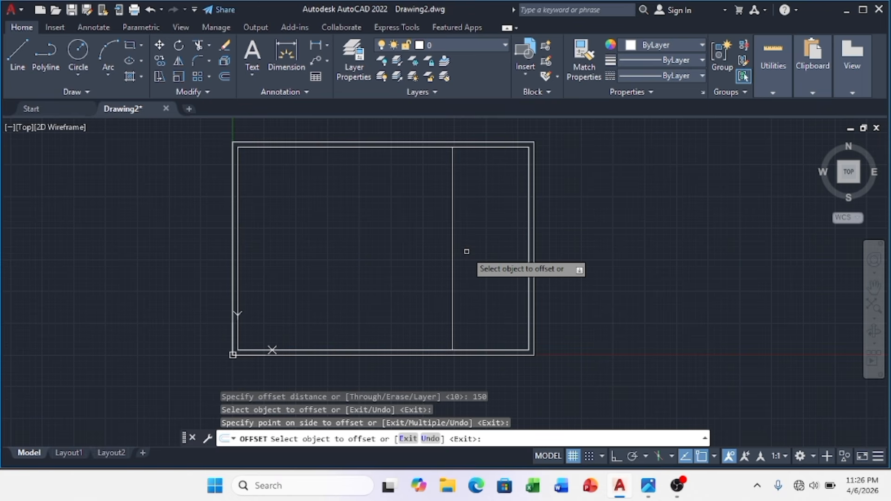
key(Escape)
Step: Offset the bottom edge of the inner border 45 mm upward
click(224, 75)
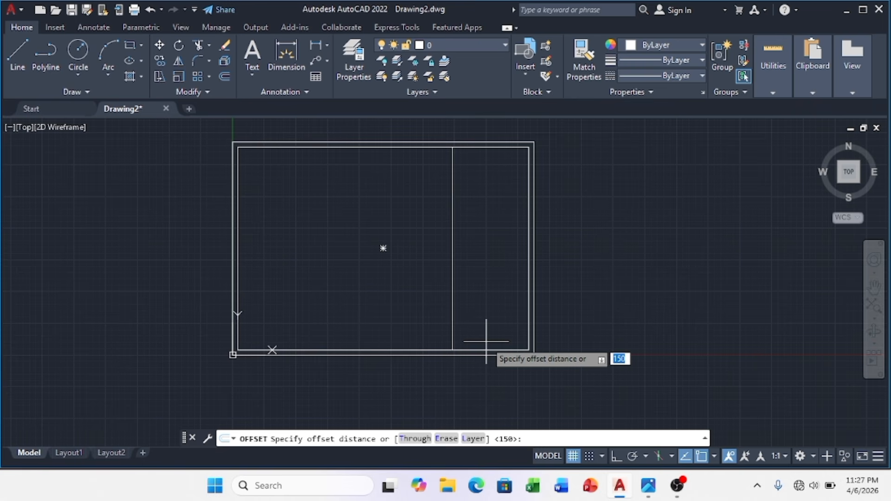
key(BackSpace)
text(45)
key(Return)
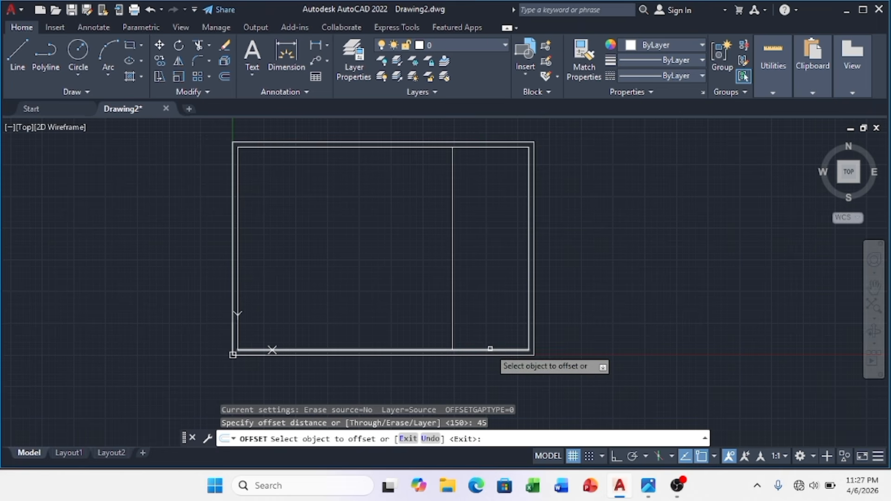
click(490, 348)
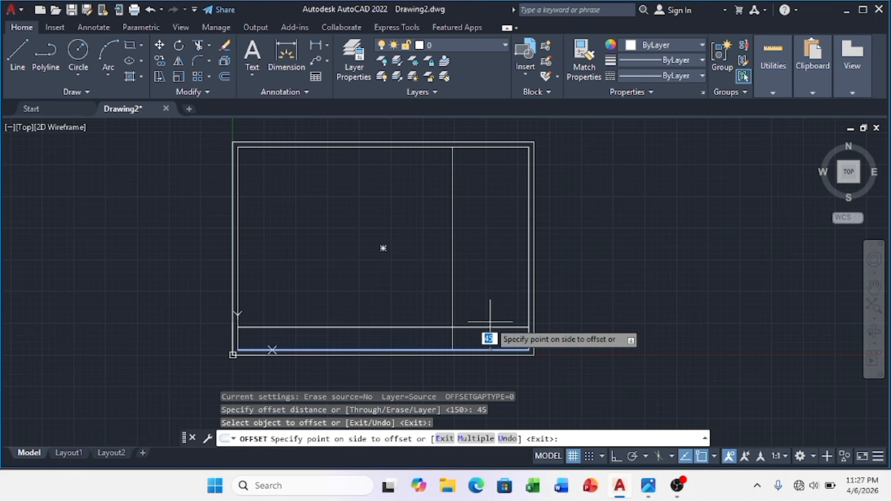
click(490, 307)
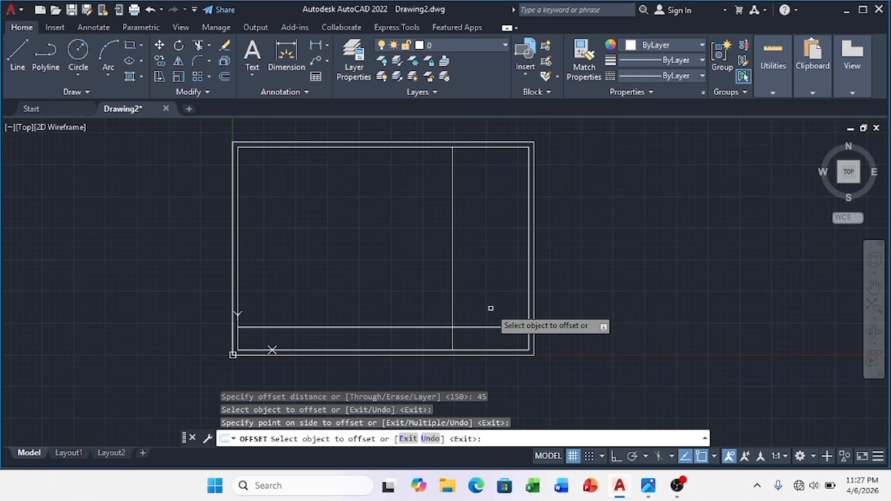
key(Escape)
key(Escape)
key(Escape)
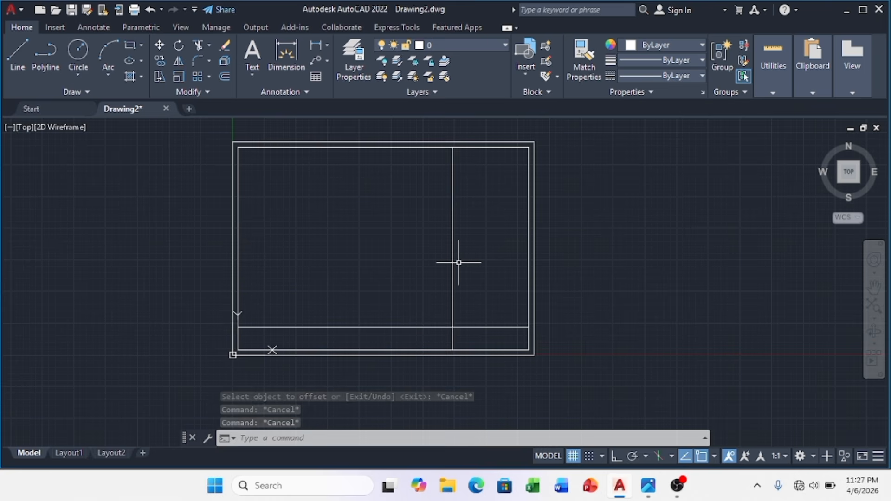
Step: Trim the two offset lines so they form only a closed title box in the lower-right corner of the inner border
text(TRIM)
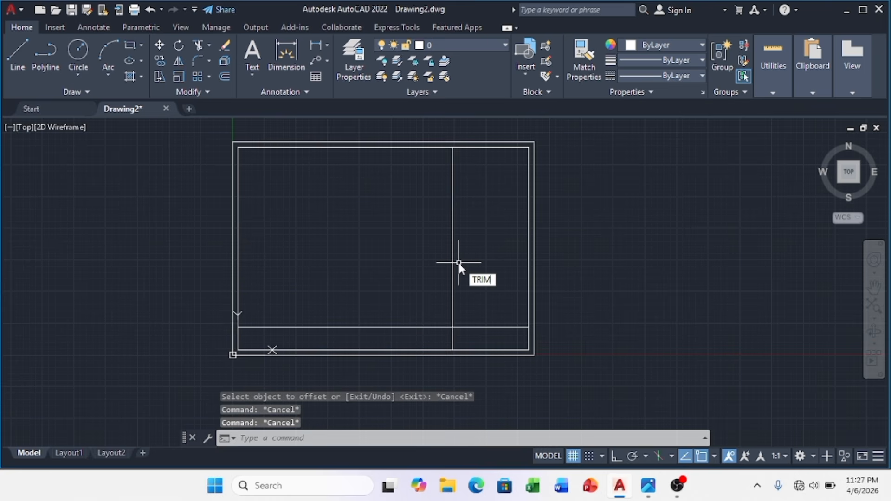
key(Return)
click(452, 246)
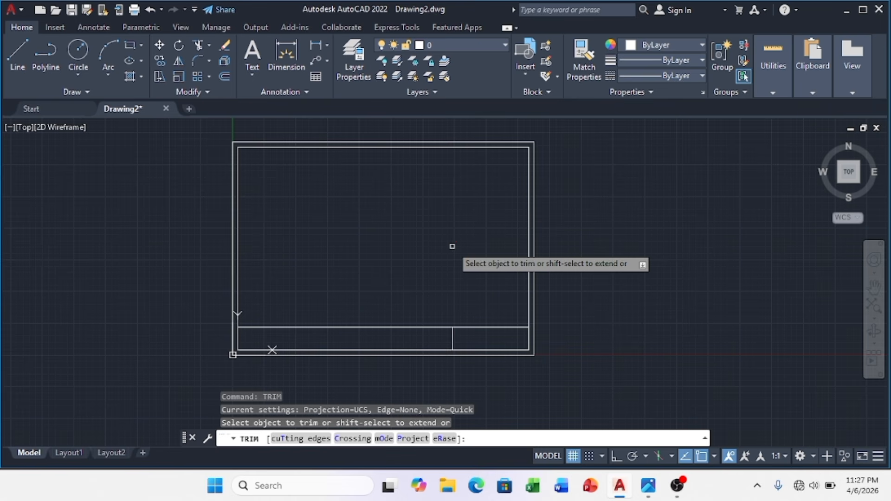
click(417, 327)
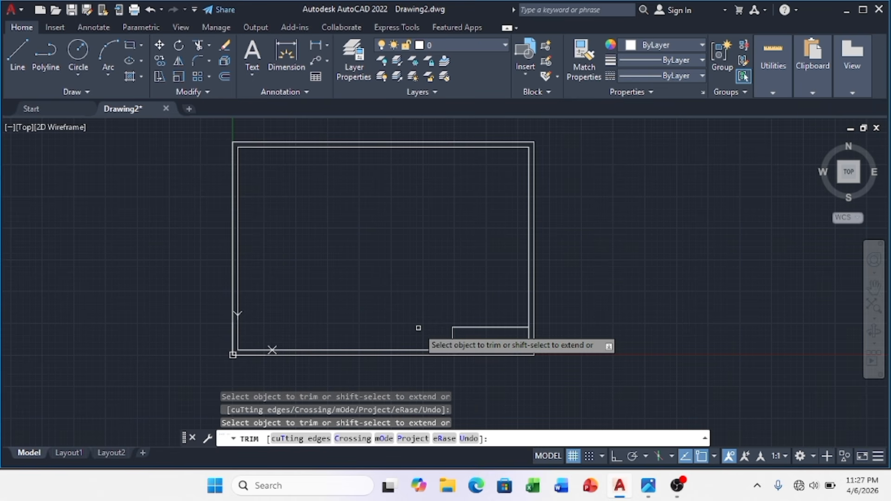
scroll(452, 295, up, 6)
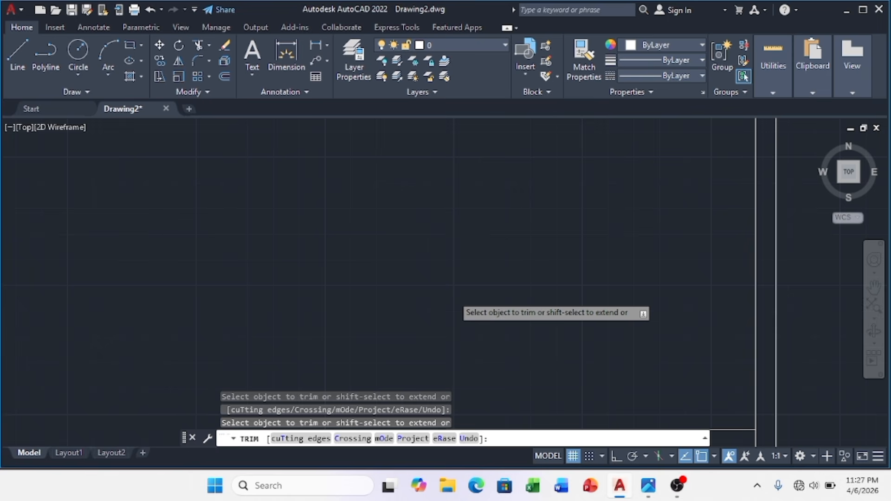
middle_drag(454, 296, 373, 143)
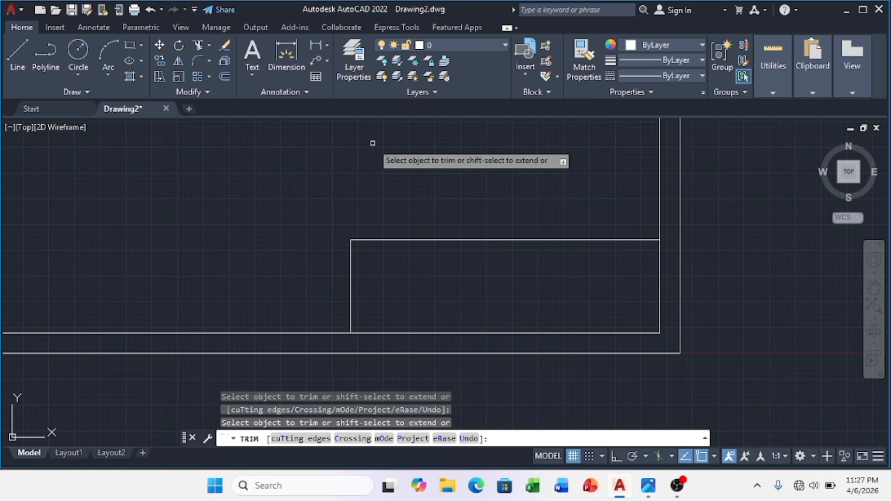
key(Escape)
key(Escape)
key(Escape)
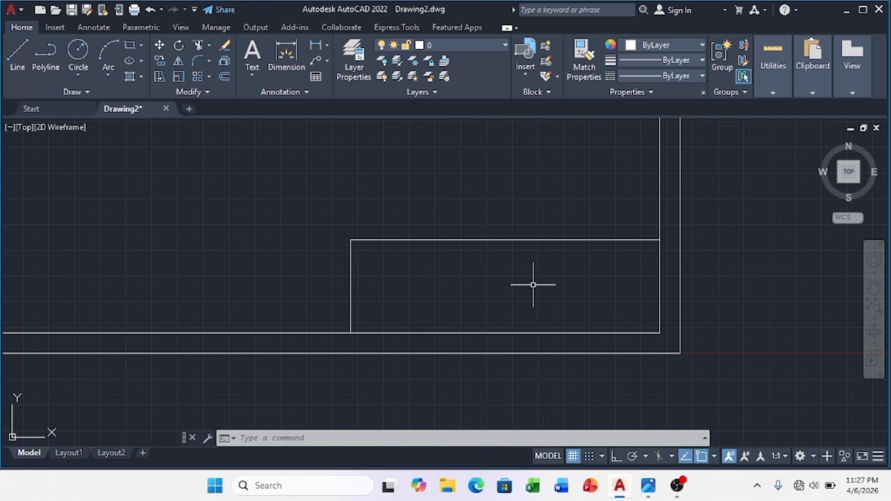
Step: Offset the title box's left edge 50 mm to the right twice to divide the box into three columns
click(222, 77)
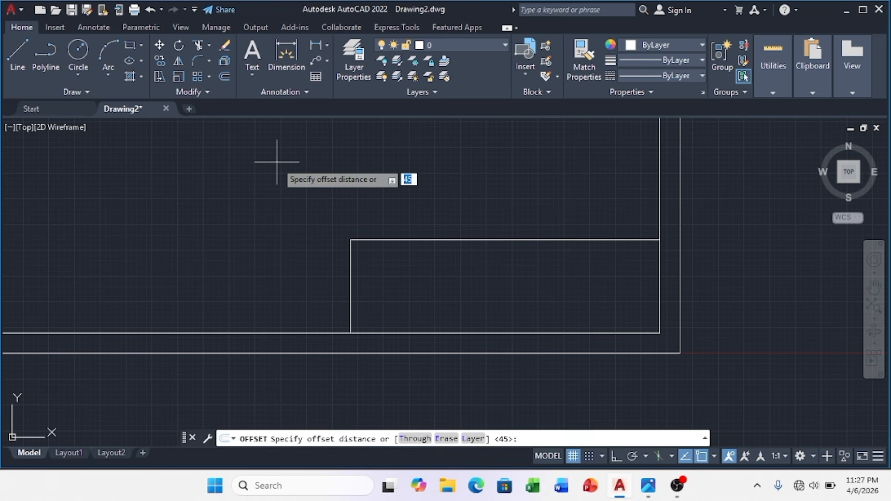
text(50)
key(Return)
click(351, 260)
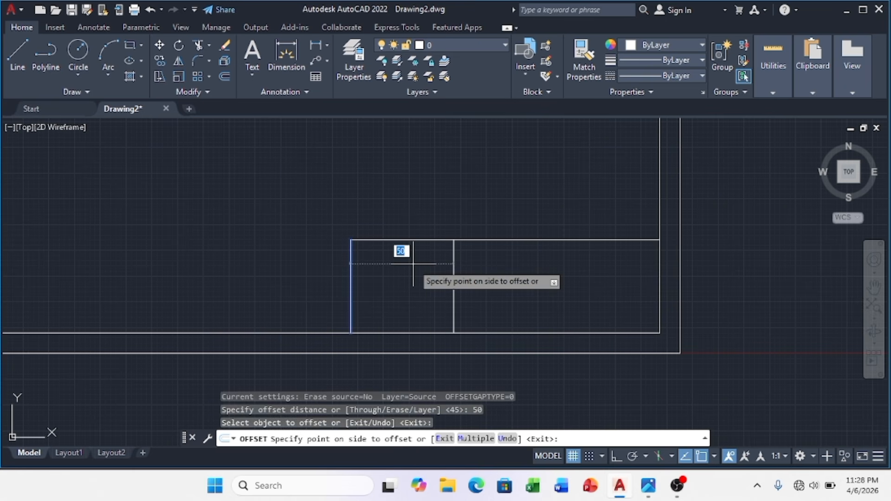
click(413, 263)
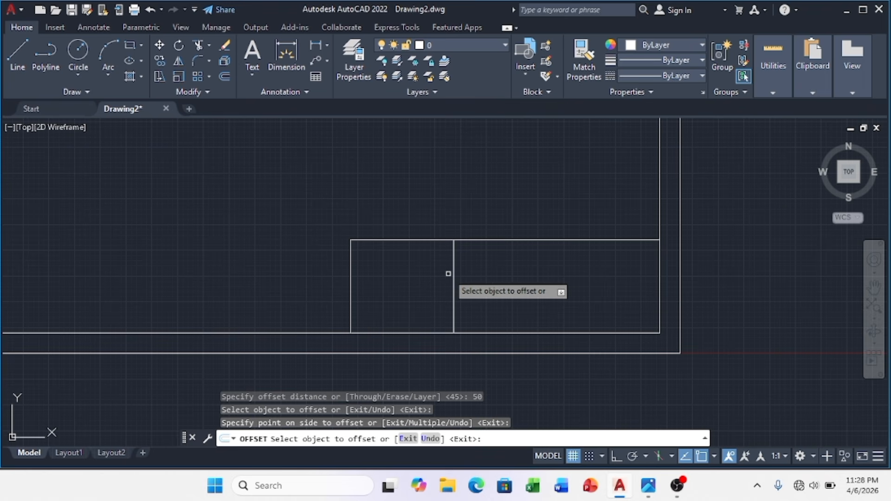
click(454, 266)
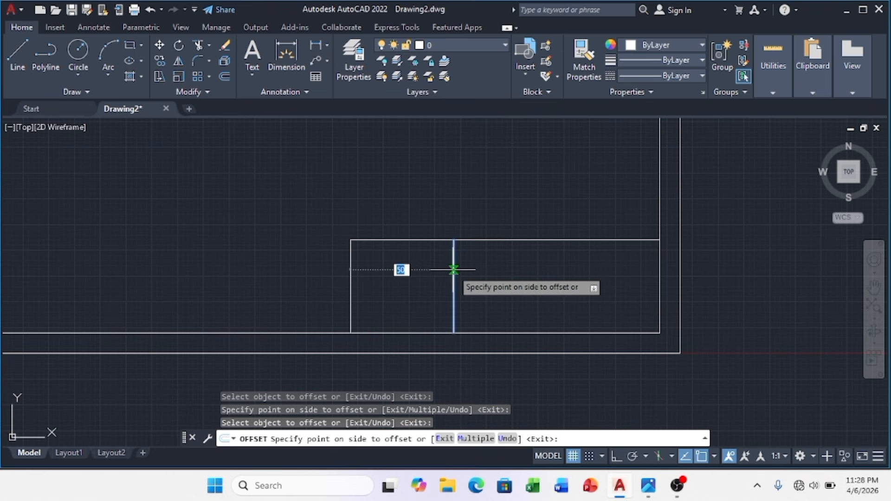
click(504, 273)
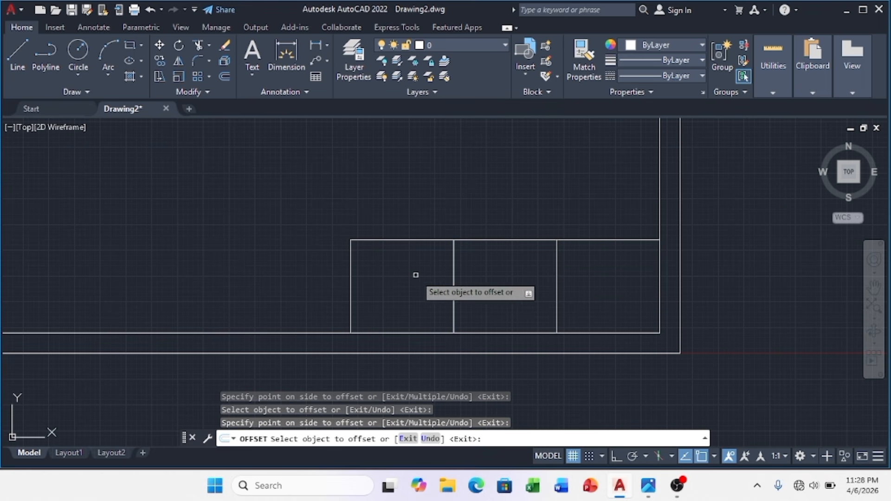
key(Escape)
key(Escape)
key(Escape)
key(Escape)
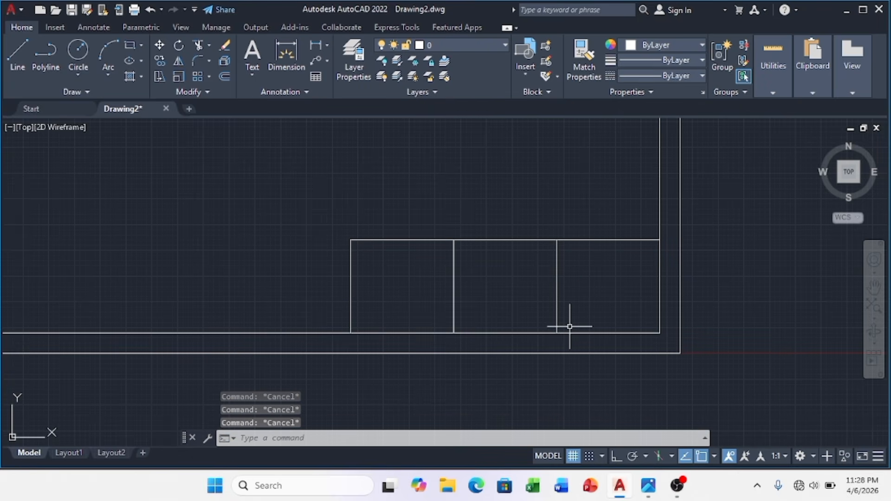
Step: Offset the inner border's bottom edge upward three times at 10 mm spacing to create the title box rows
click(226, 75)
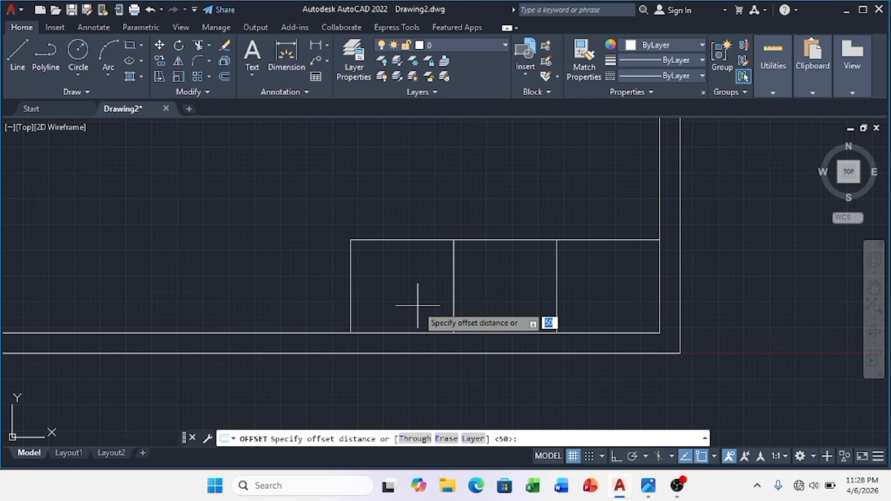
text(10)
key(Return)
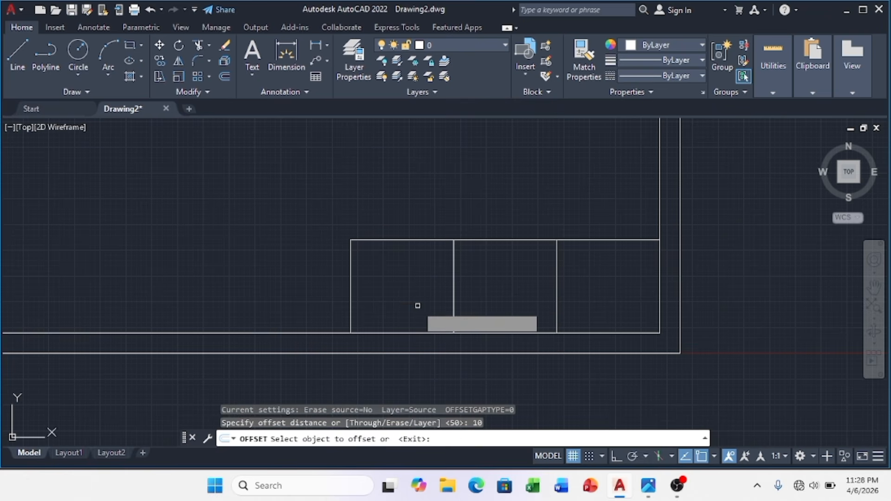
click(423, 332)
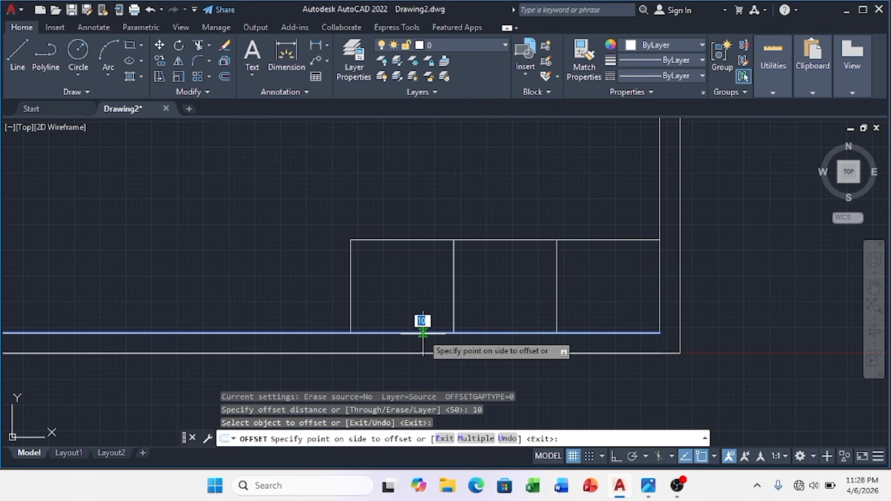
click(426, 297)
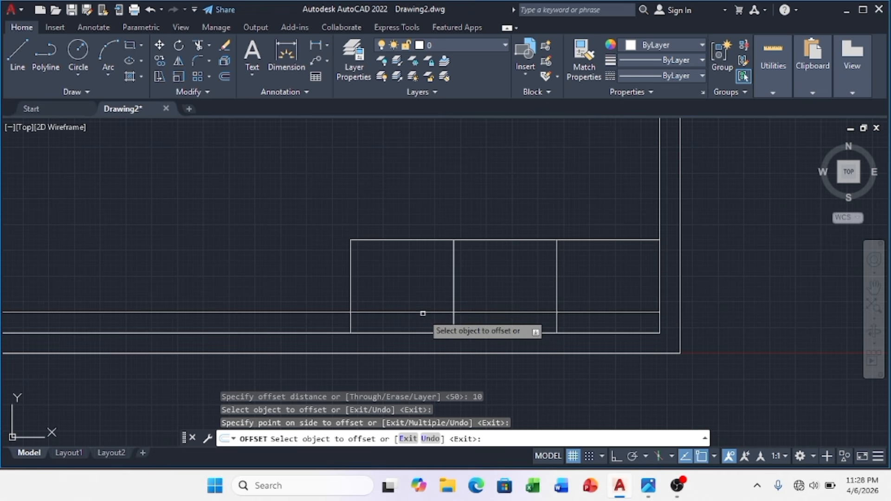
click(423, 311)
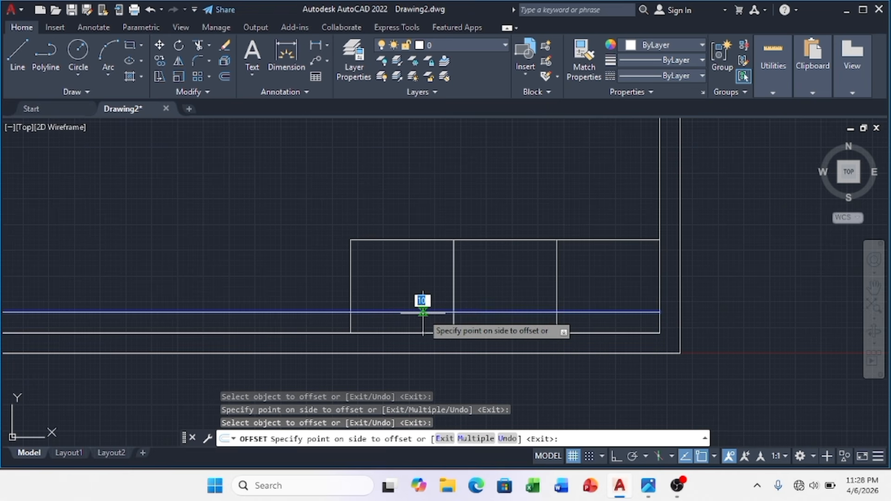
click(428, 272)
click(425, 291)
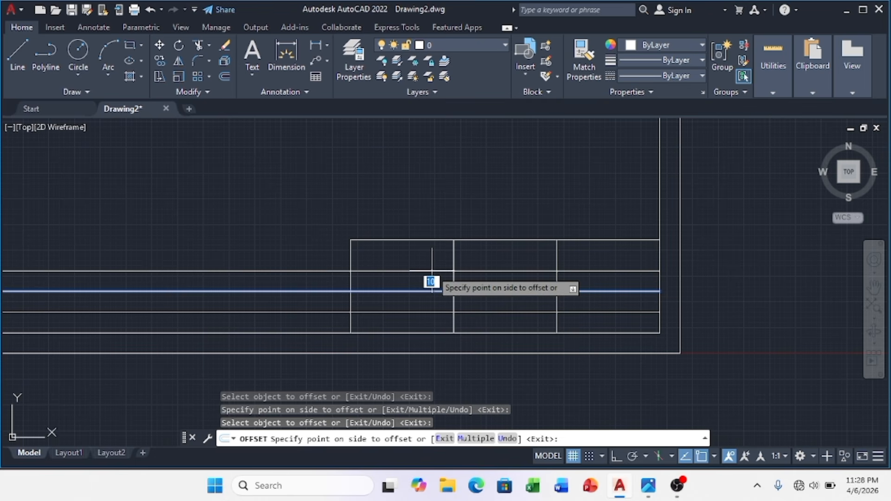
click(431, 271)
key(Escape)
key(Escape)
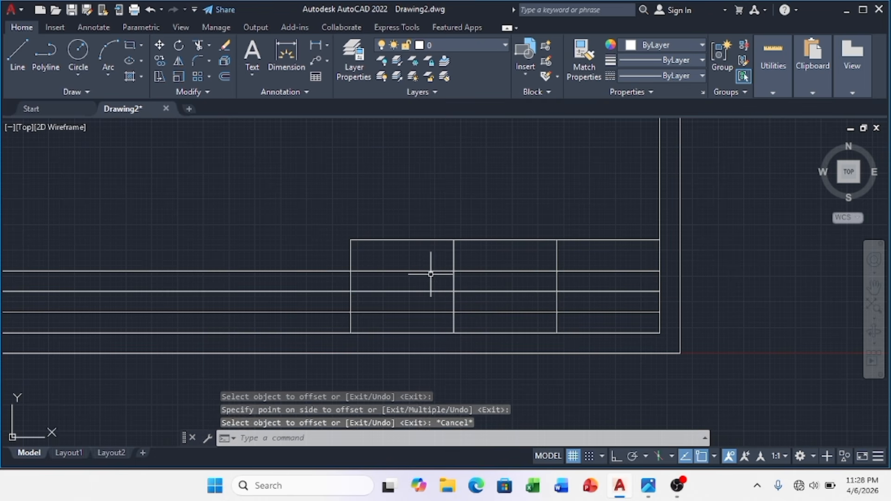
key(Escape)
key(Escape)
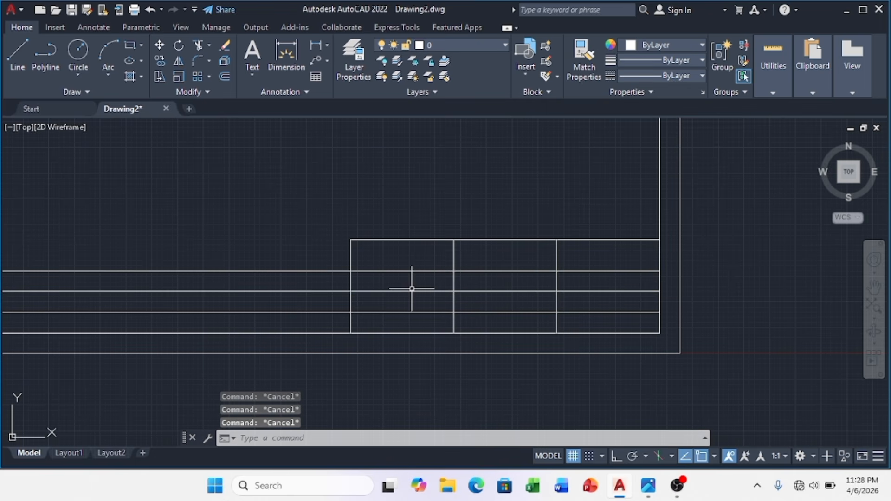
Step: Trim the three row lines where they extend beyond the left edge of the title box
text(TR)
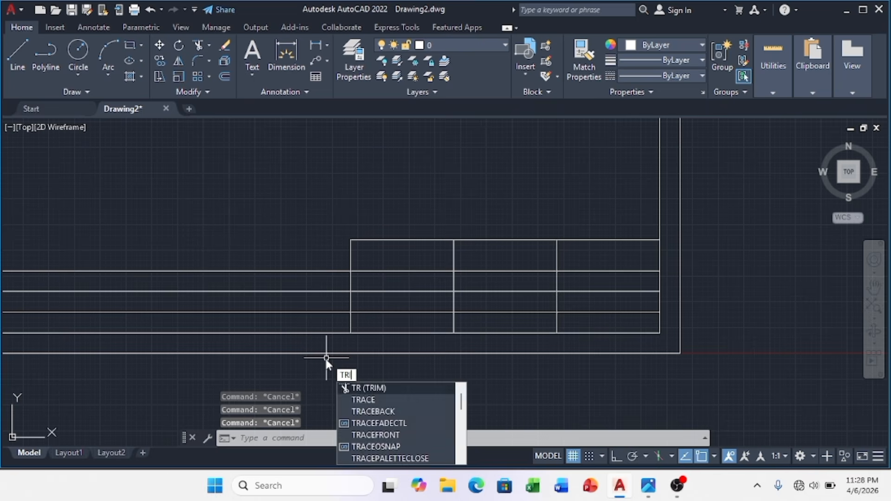
text(IM)
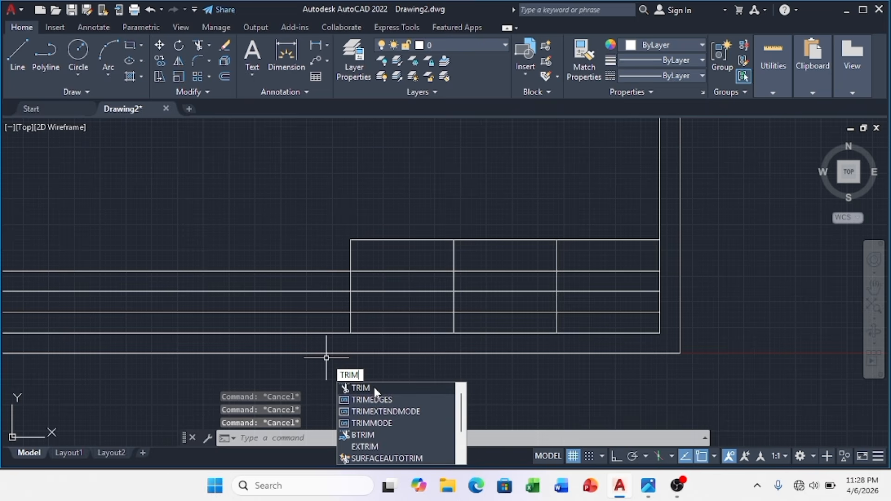
click(373, 388)
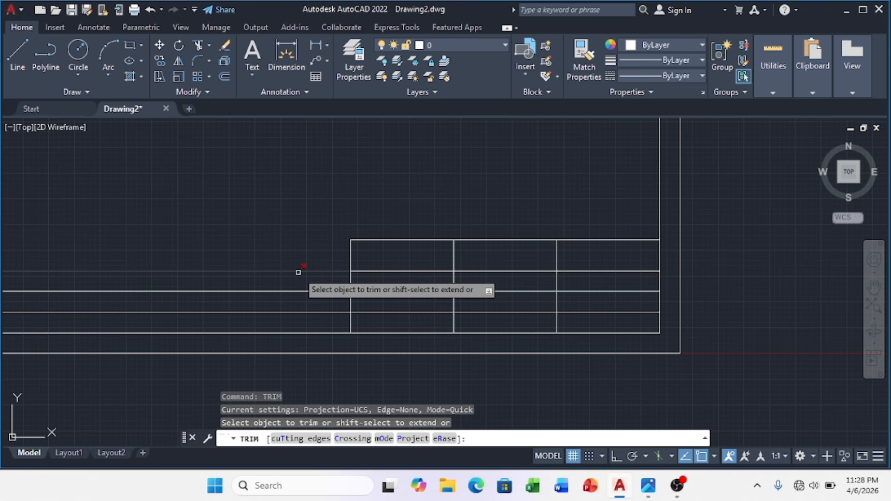
click(298, 273)
click(306, 292)
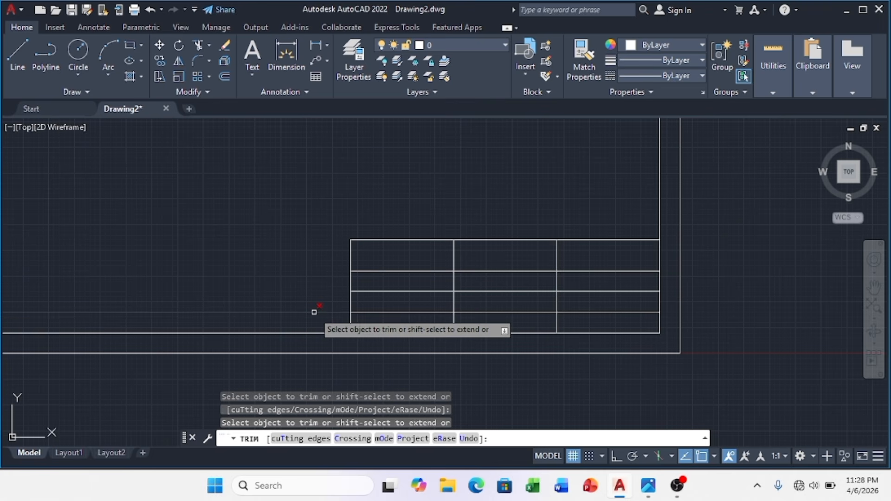
click(314, 312)
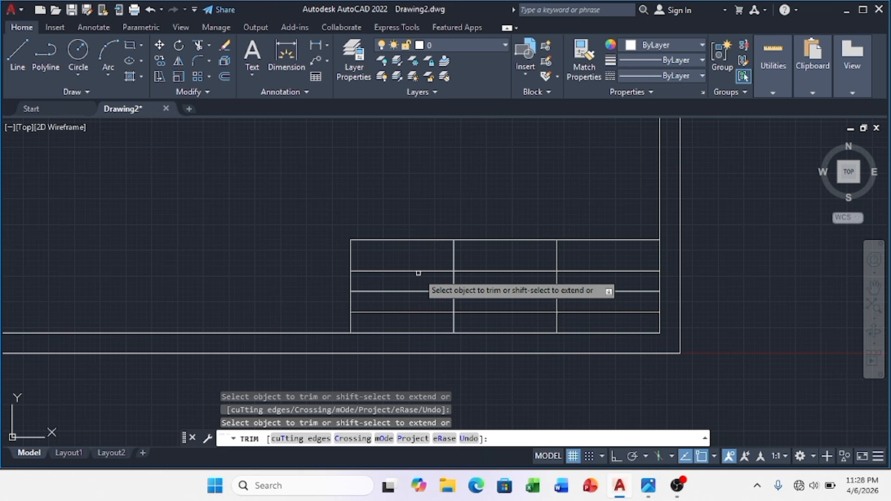
Step: Trim the row lines out of the title box's left column and cut the second vertical divider back to the bottom row
click(418, 272)
click(418, 291)
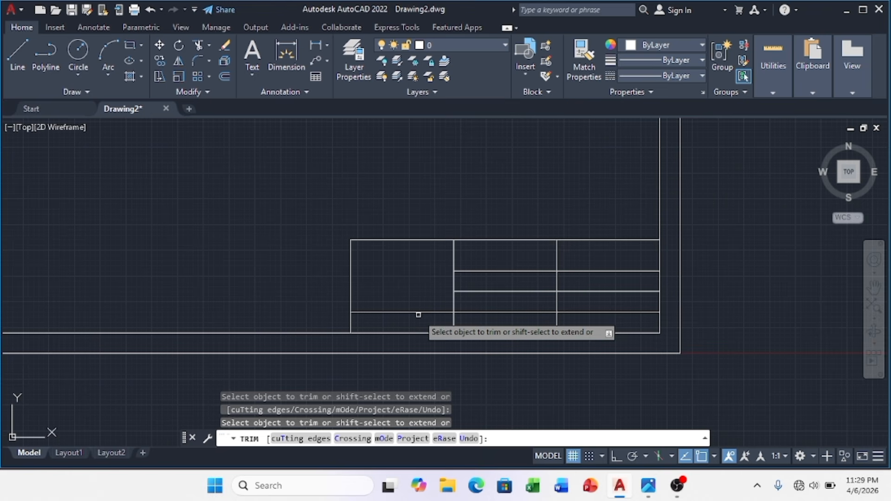
click(418, 313)
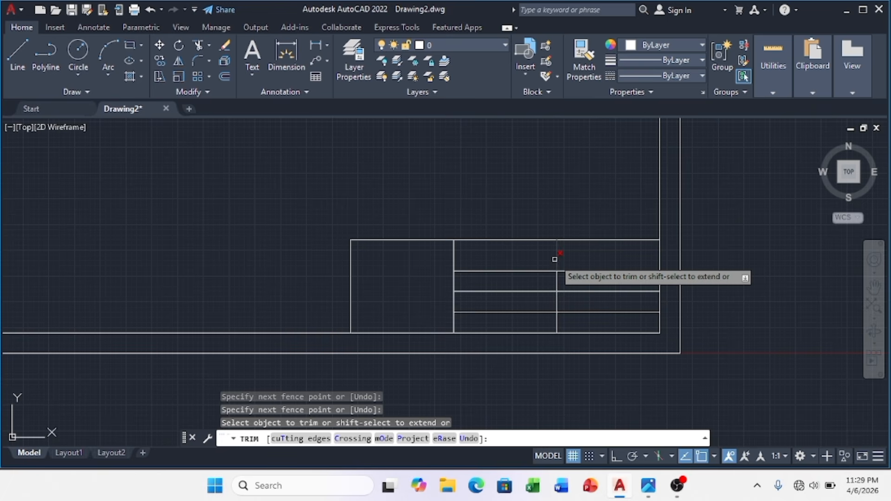
key(Escape)
key(Escape)
key(Escape)
Step: Create multiline text reading "UENR" in the left cell of the title box
scroll(426, 232, down, 6)
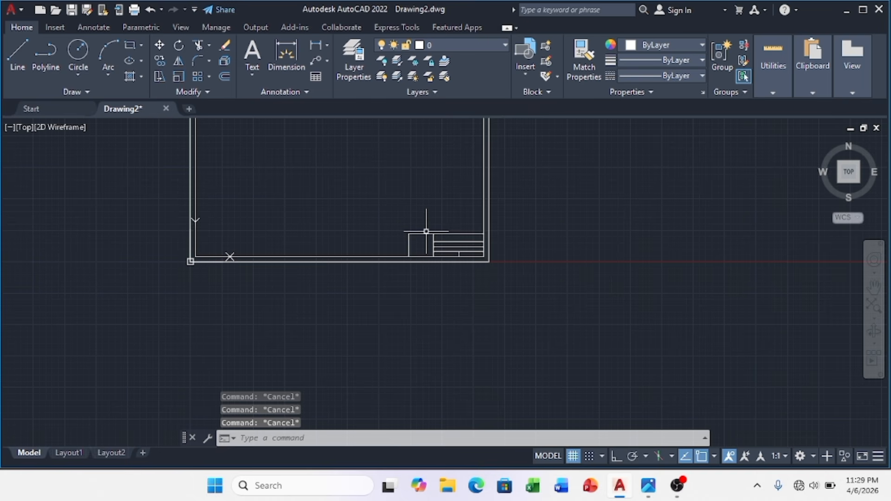
scroll(426, 231, up, 6)
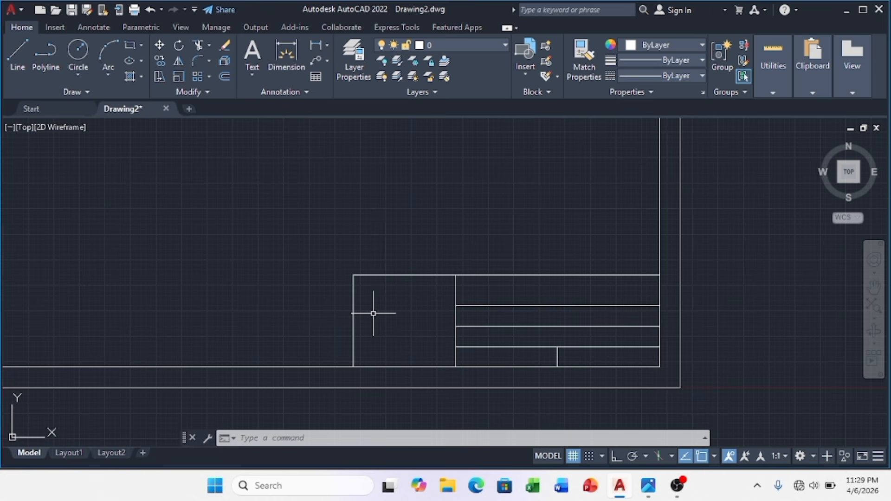
click(252, 74)
click(278, 95)
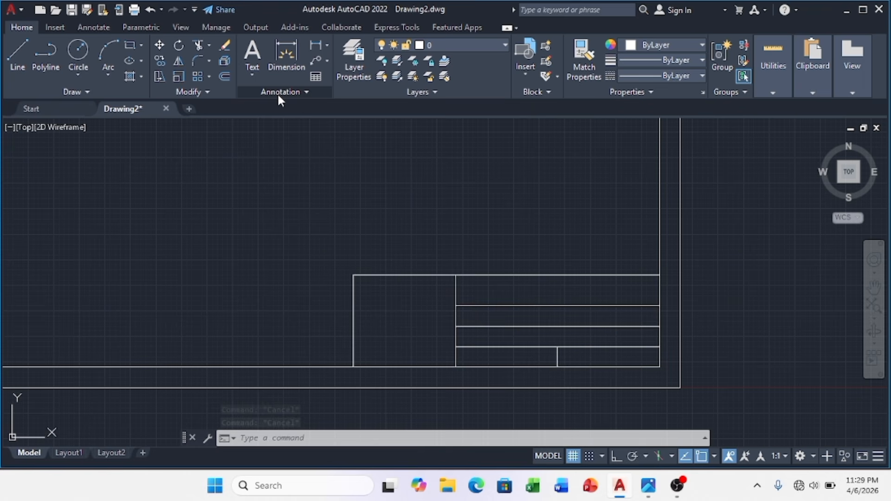
click(252, 56)
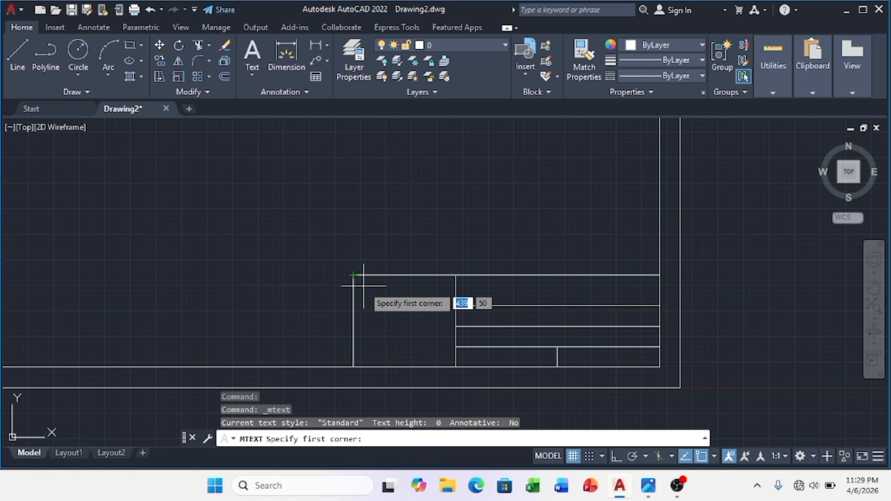
click(363, 285)
click(449, 365)
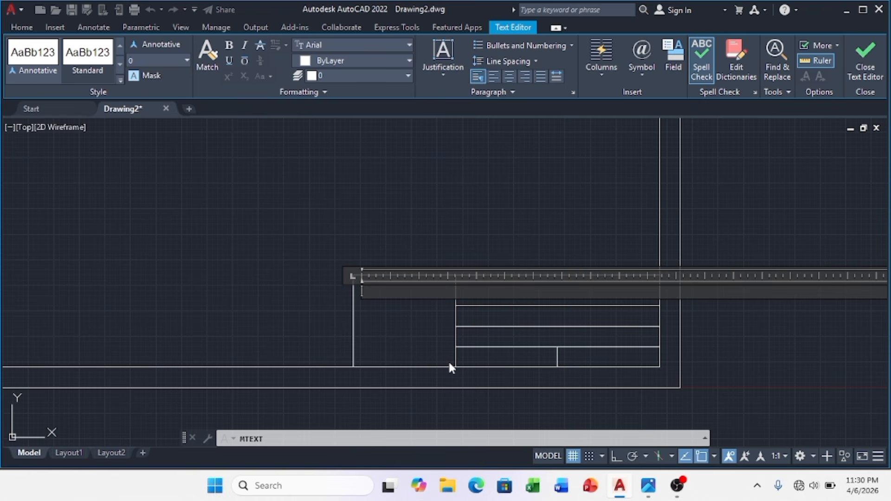
text(UENR)
Step: Set the "UENR" text height to 4 and finish editing the text
drag(361, 291, 393, 290)
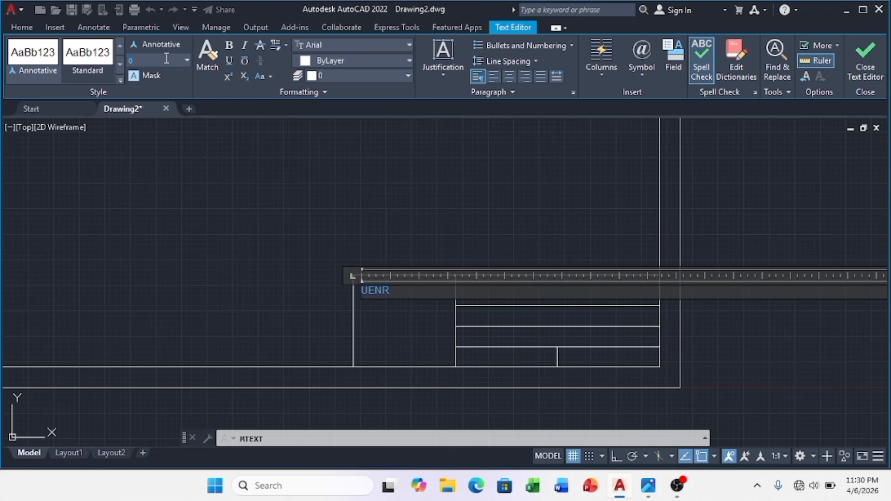
text(4)
key(Return)
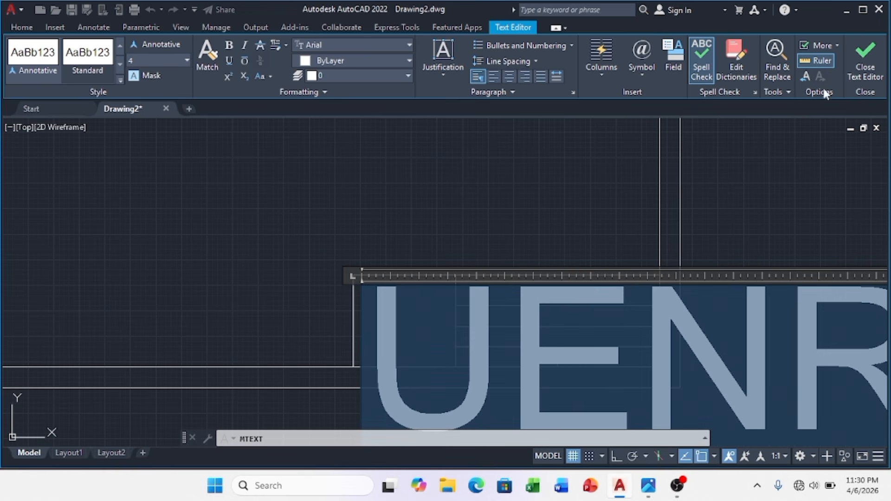
click(866, 58)
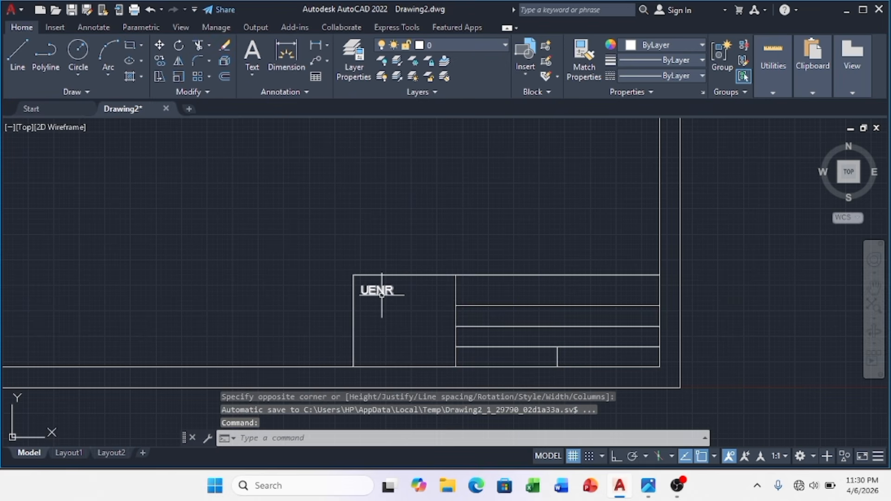
Step: Add the lines "EEE B", "EXAMS" and the placeholder student number below "UENR" in the title block text
key(Escape)
key(Escape)
key(Escape)
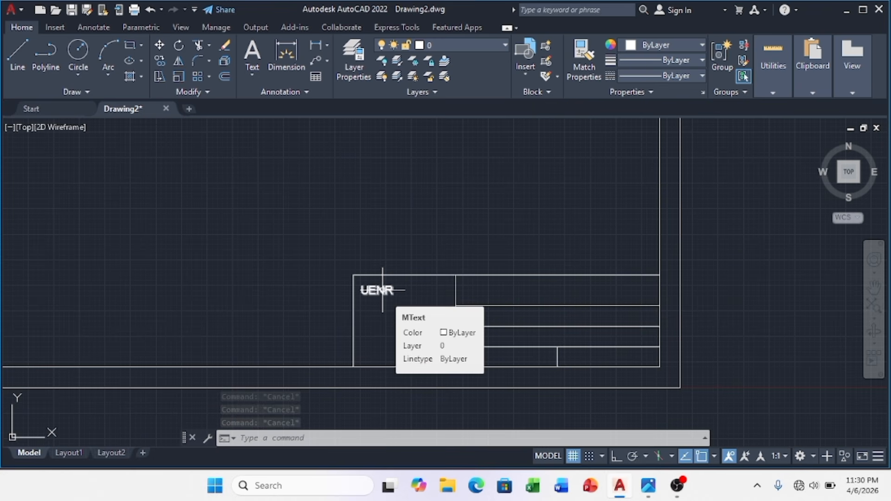
double_click(382, 290)
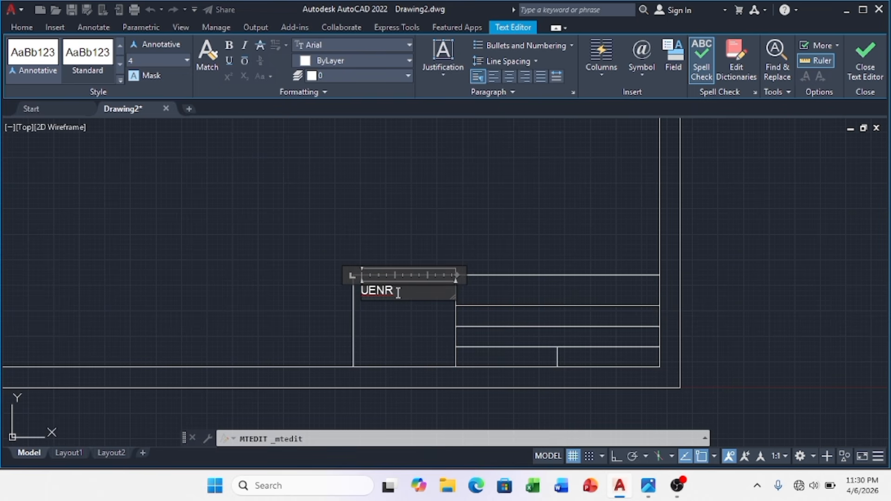
key(Return)
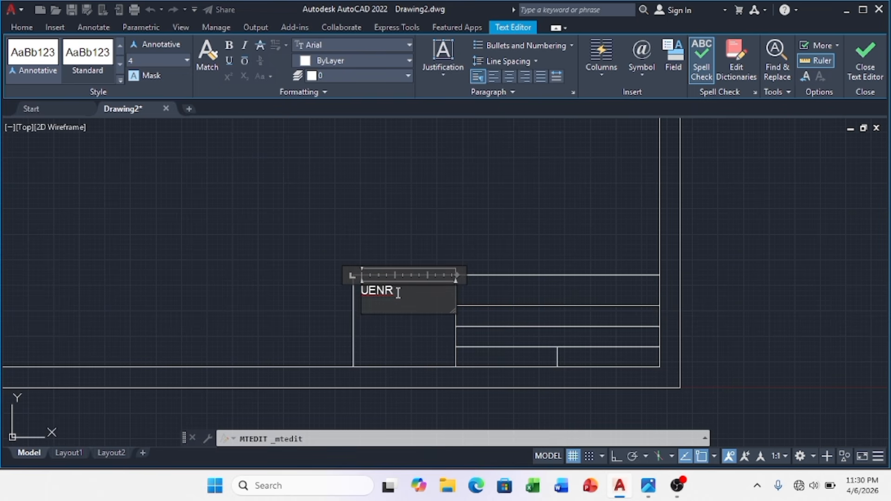
text(EEE B)
key(Return)
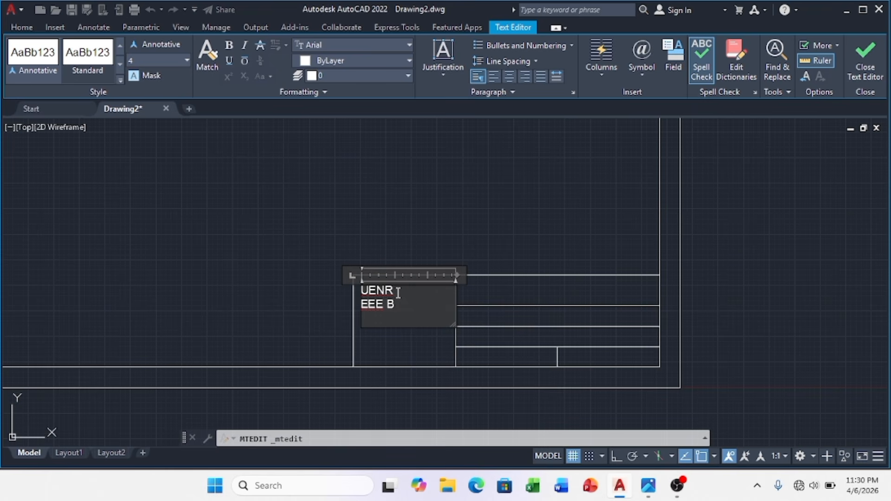
text(EXAMS)
key(Return)
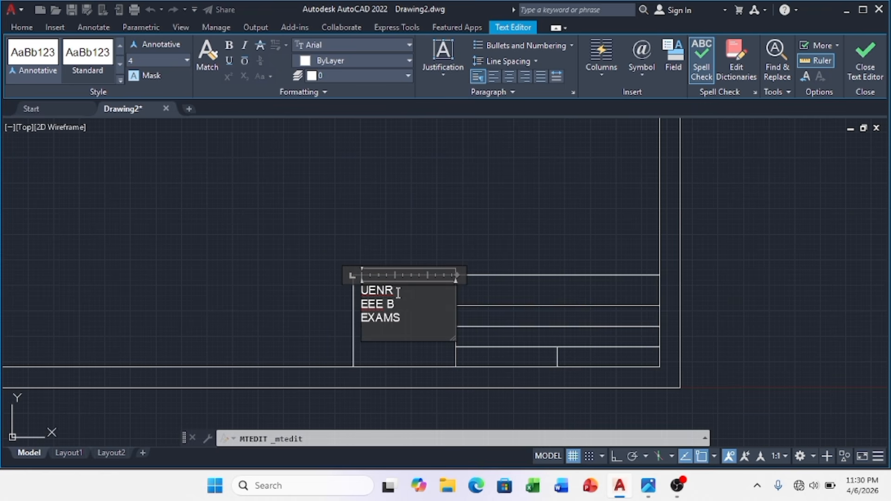
text(UEB096XXX)
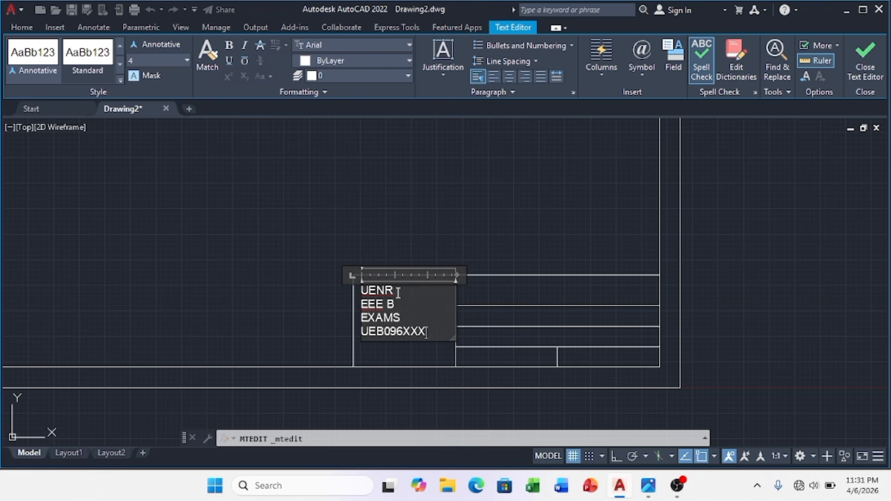
click(856, 58)
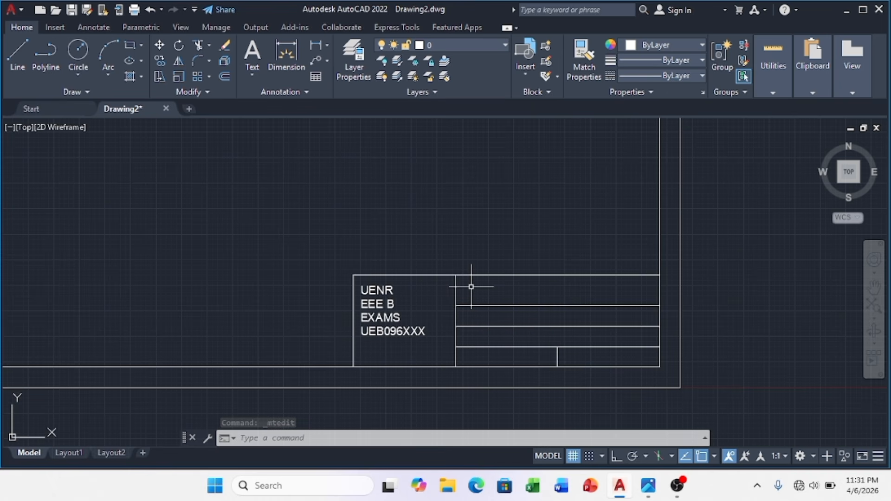
Step: Create multiline text "TITLE:" with height 4 in the top cell of the title block's right column
click(252, 74)
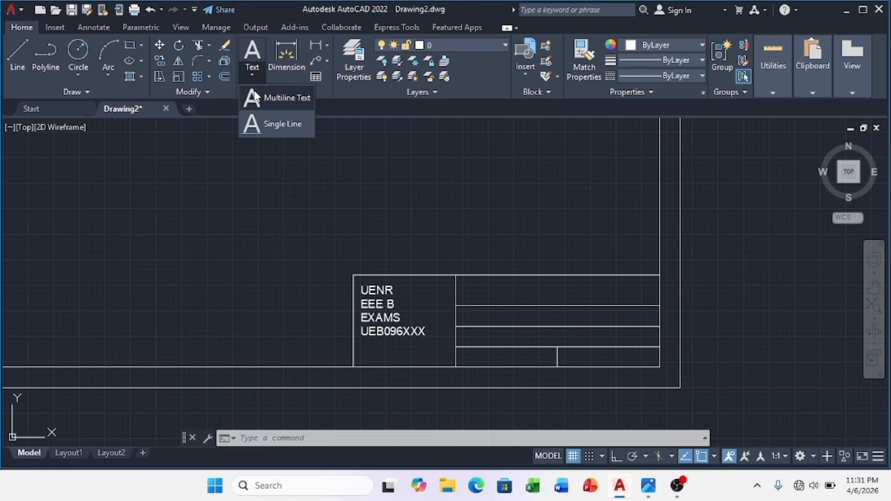
click(267, 99)
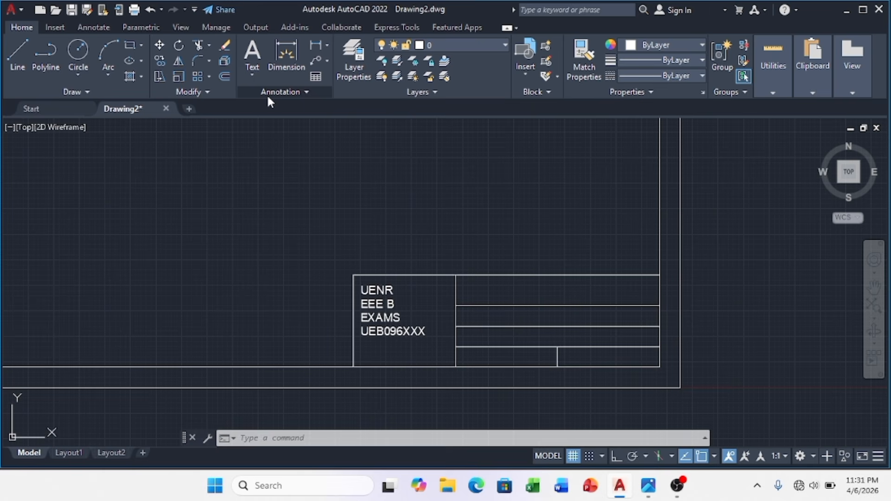
click(462, 282)
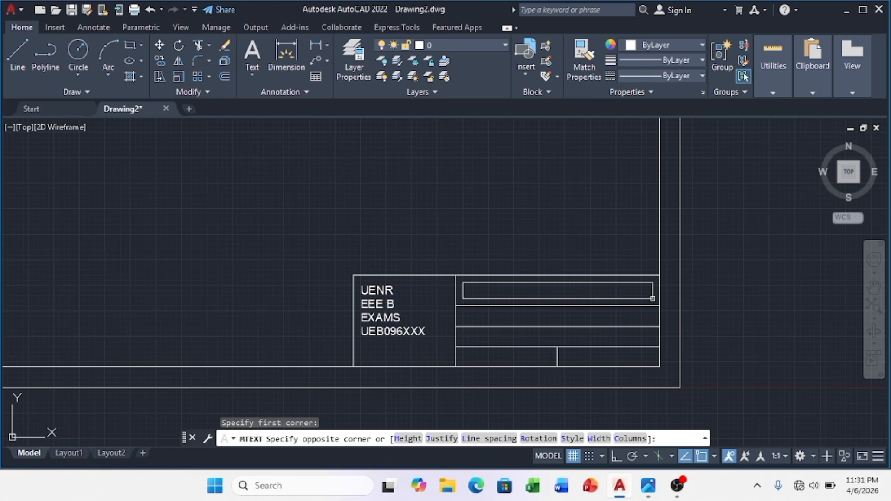
click(653, 298)
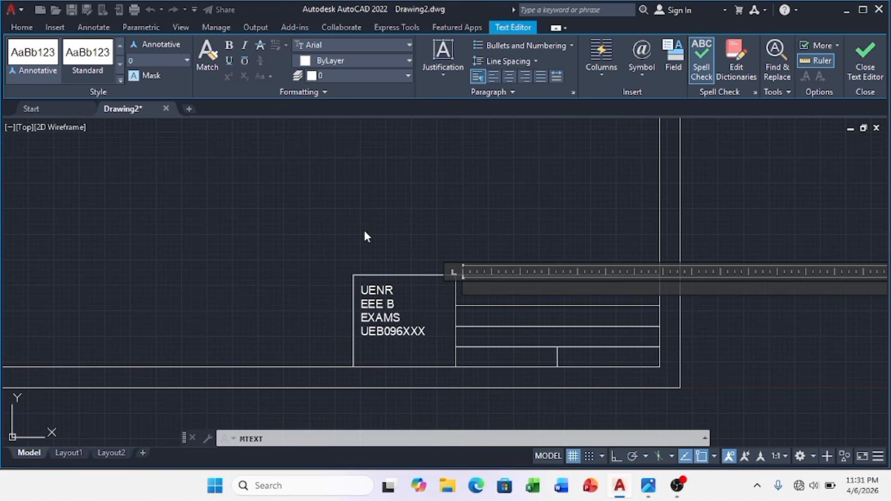
text(TITLE:)
drag(462, 286, 497, 286)
click(146, 61)
text(4)
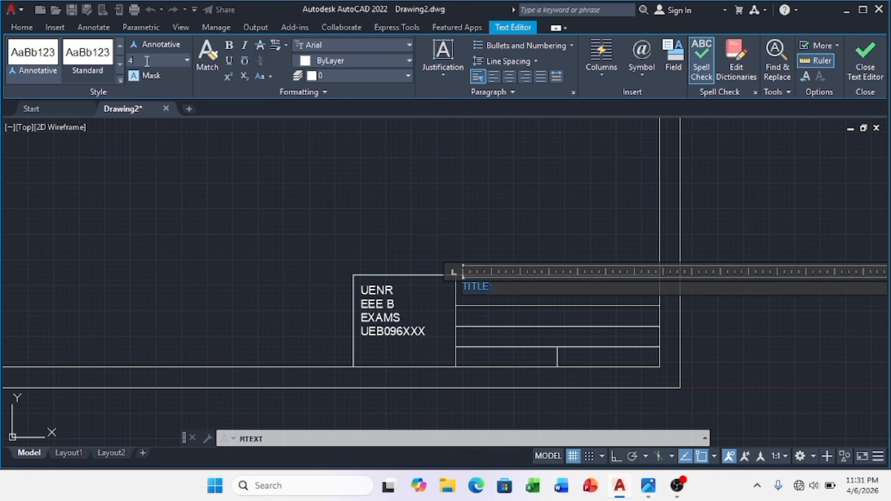
key(Return)
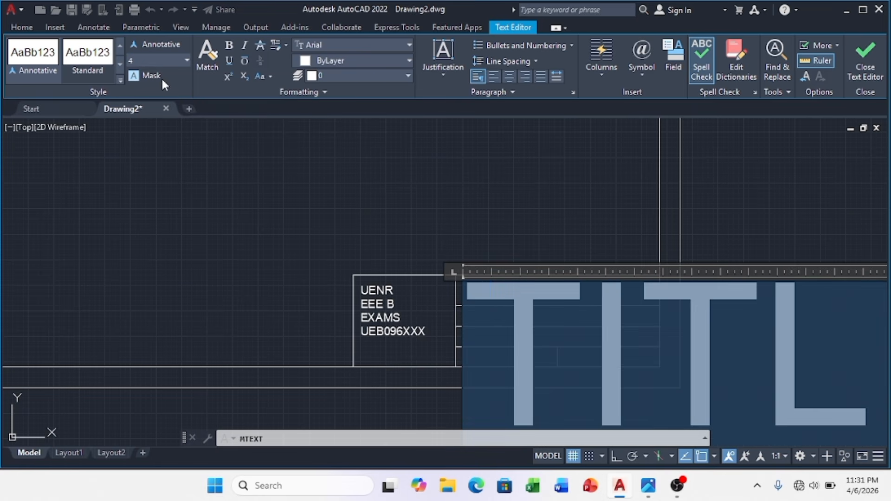
click(862, 52)
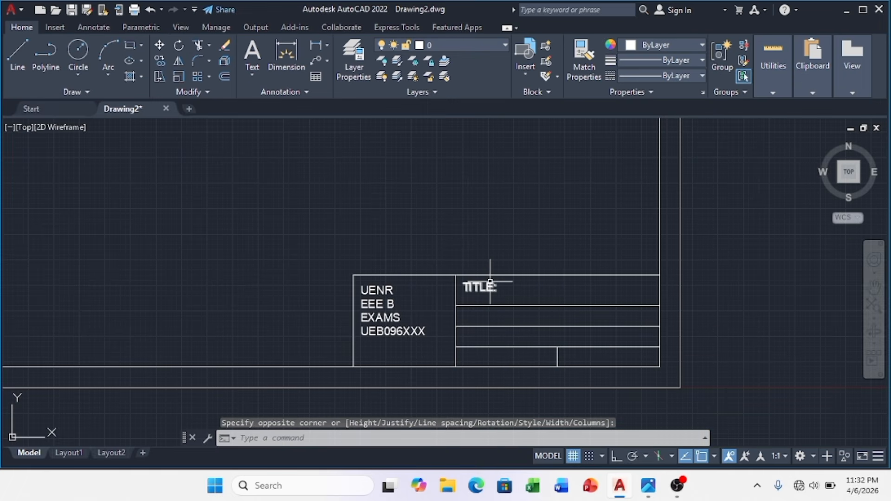
Step: Extend the "TITLE:" text in the title block to read "TITLE: ORTHOGRAPHIC"
click(485, 286)
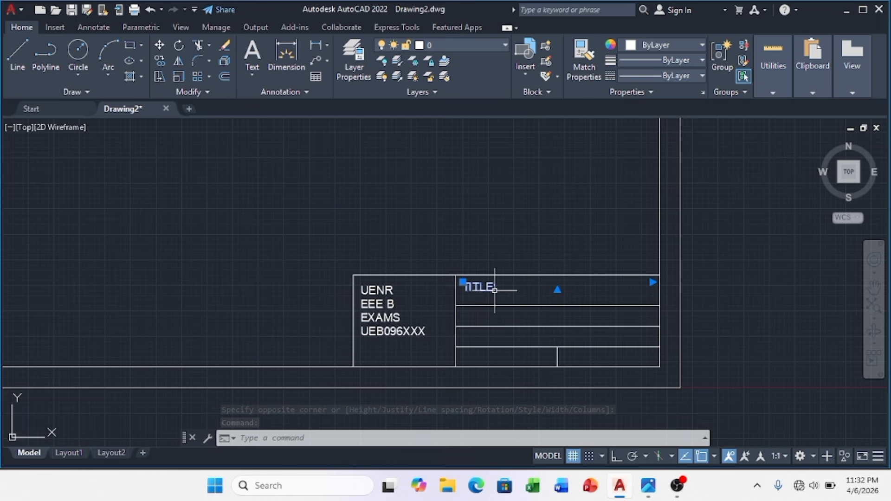
double_click(494, 289)
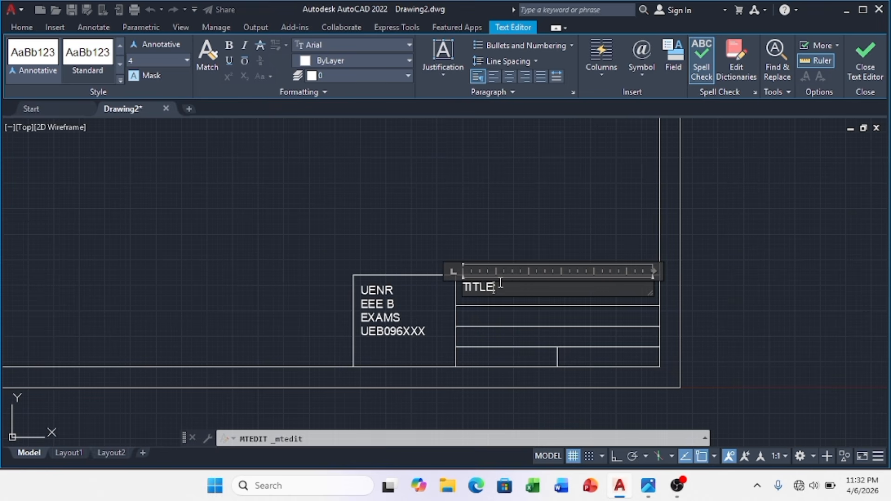
click(504, 292)
text(ORTHO)
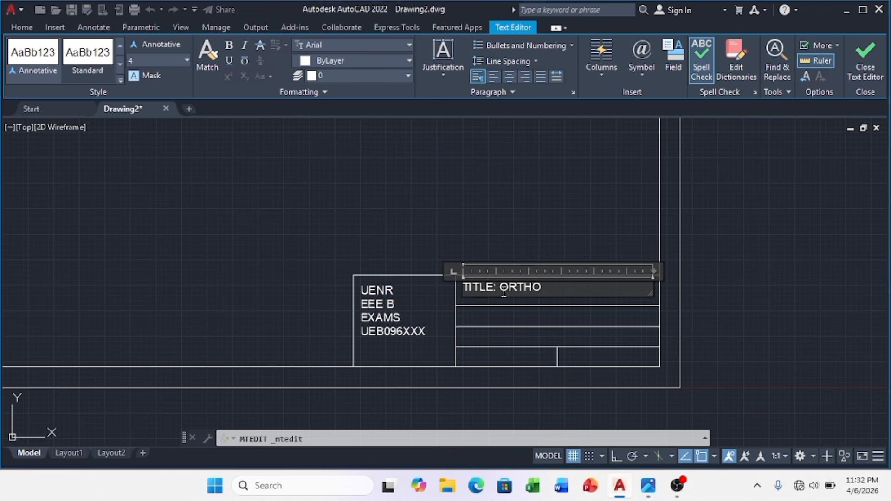
text(GRAPHIC)
click(860, 53)
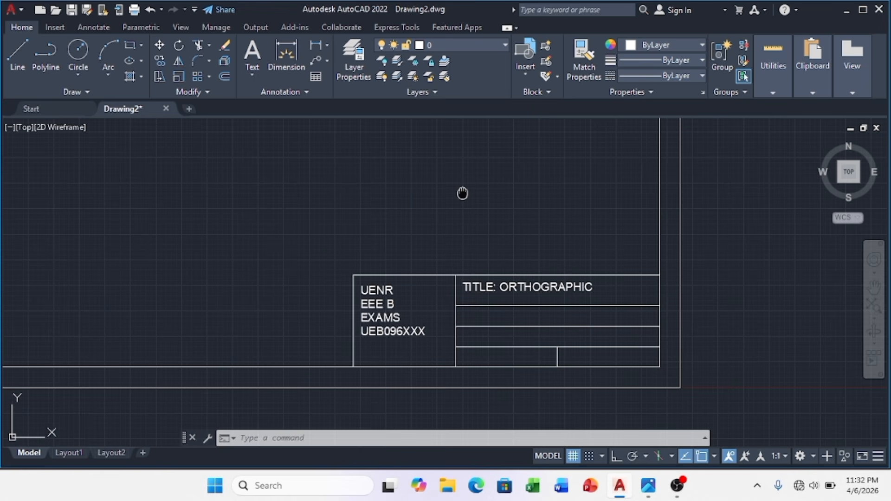
Step: Switch to the image viewer to examine the isometric block's dimensions and front elevation direction, and return to the AutoCAD sheet
mouse_move(464, 193)
middle_down()
mouse_move(578, 277)
mouse_move(659, 316)
middle_up()
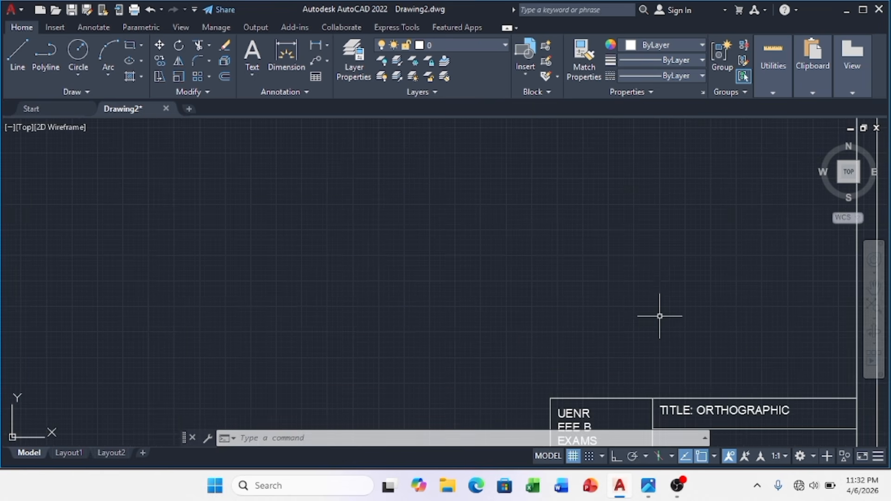
scroll(560, 281, down, 3)
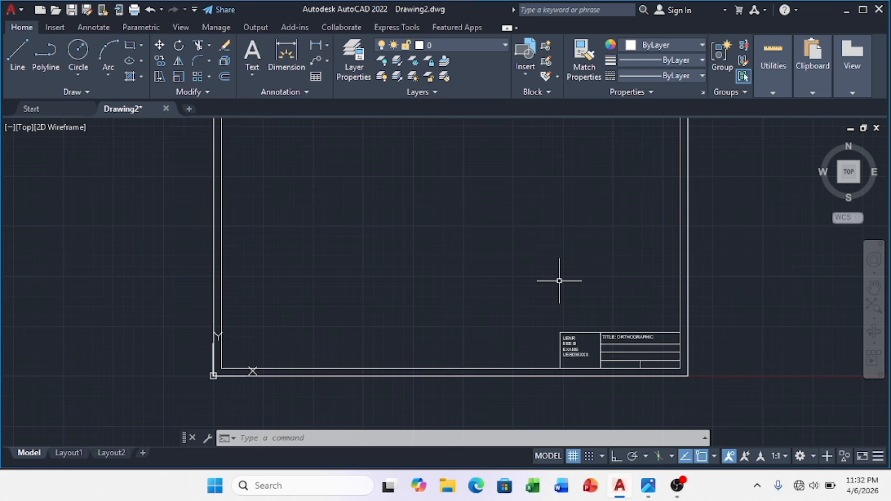
middle_drag(560, 281, 595, 343)
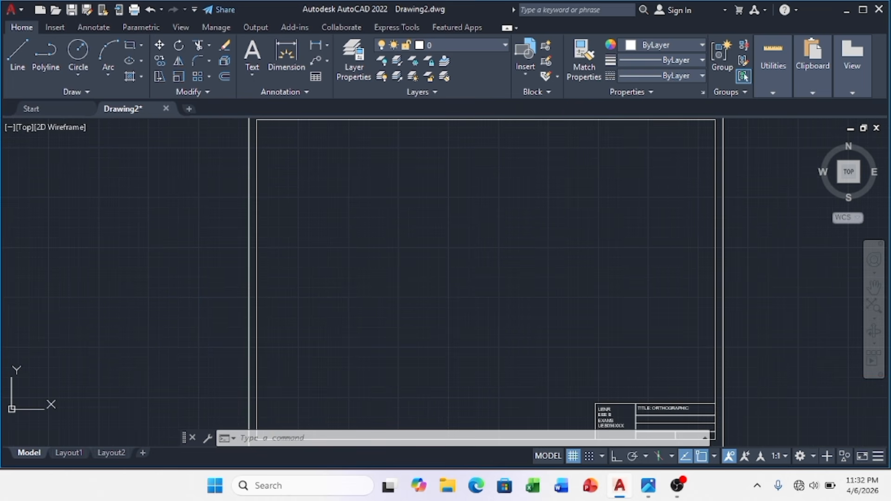
middle_drag(586, 304, 585, 310)
mouse_move(646, 494)
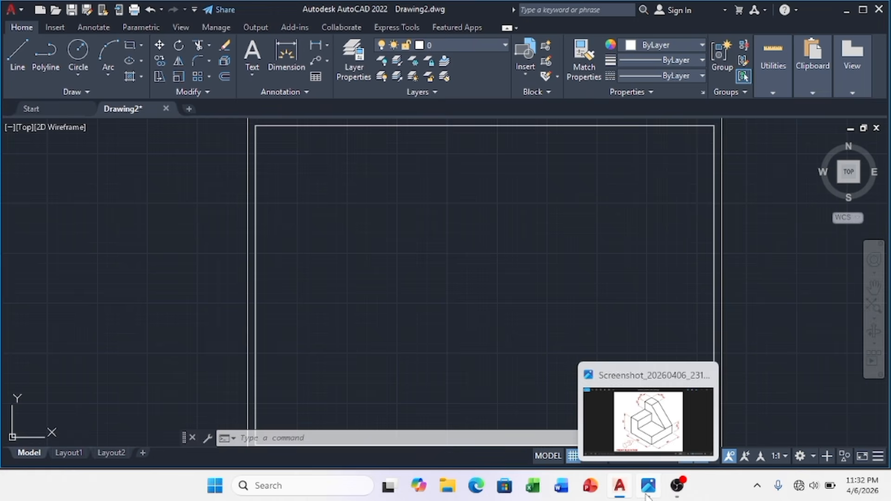
click(648, 495)
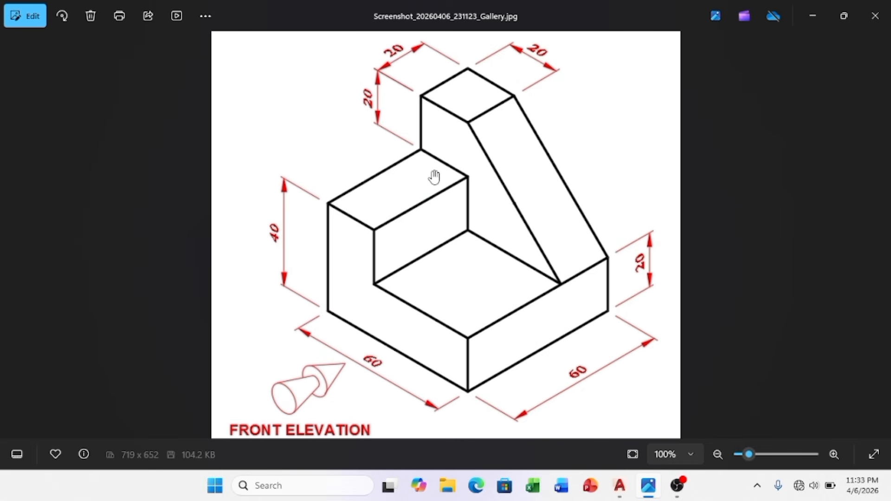
click(620, 487)
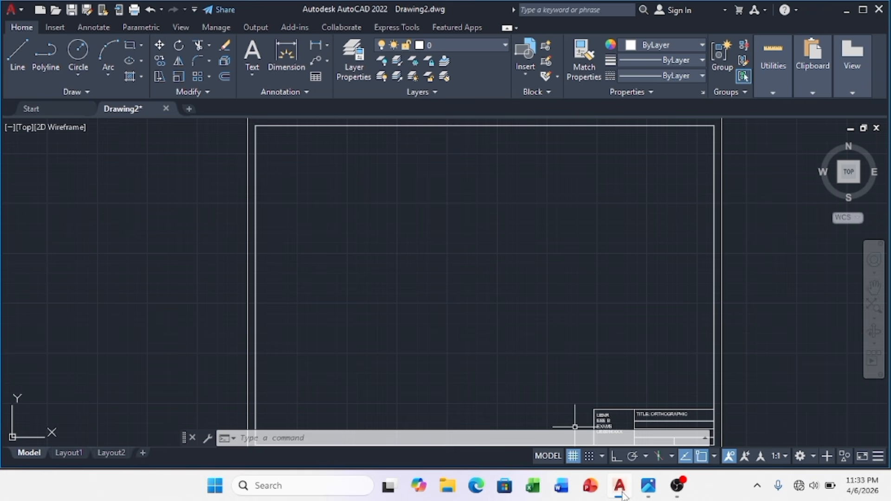
mouse_move(622, 493)
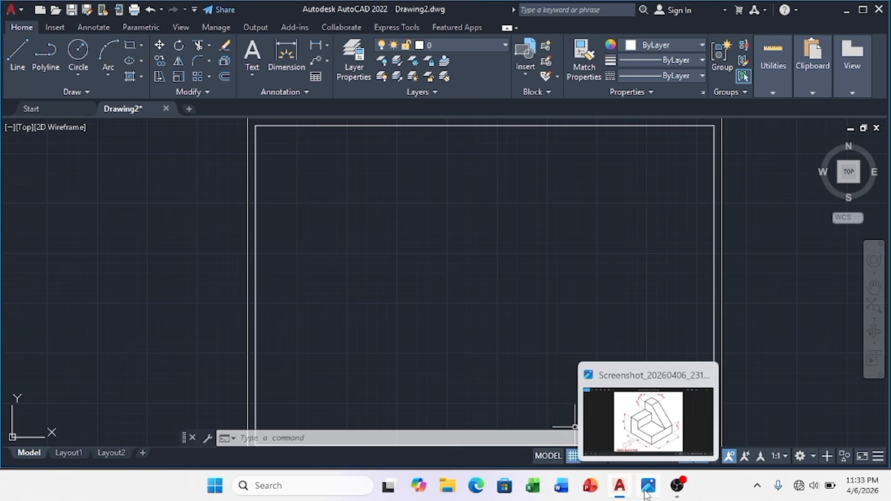
click(645, 495)
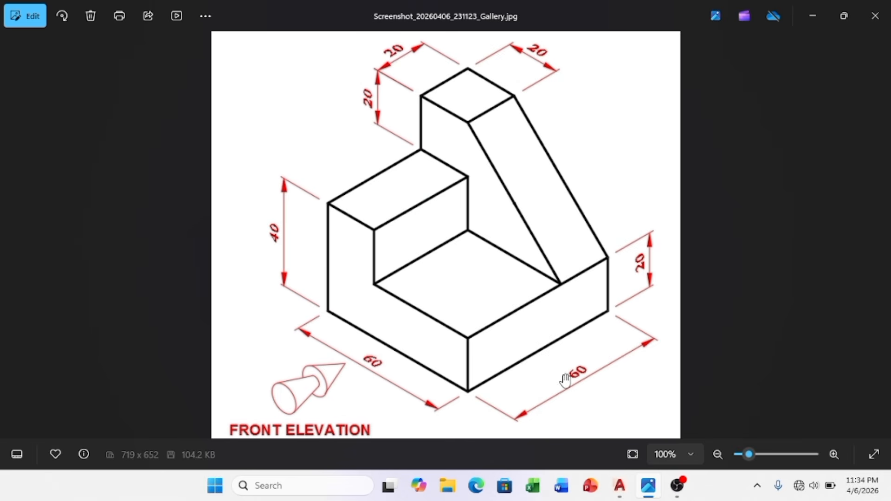
mouse_move(614, 496)
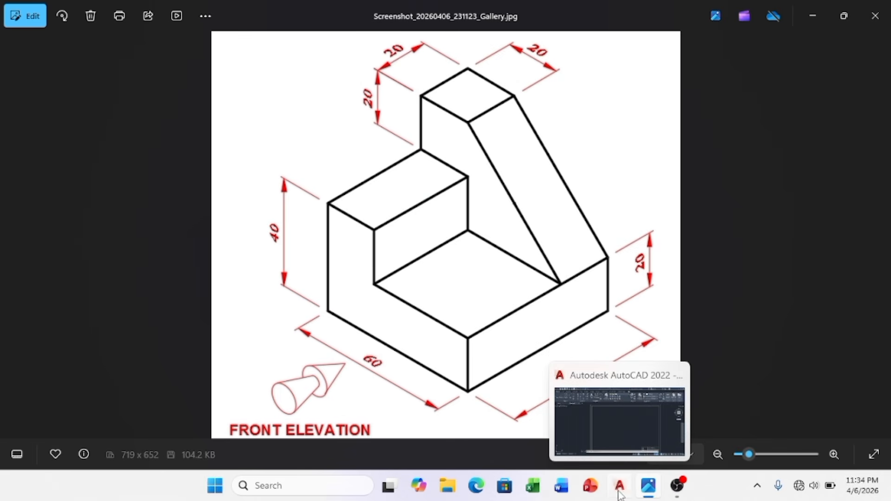
click(620, 494)
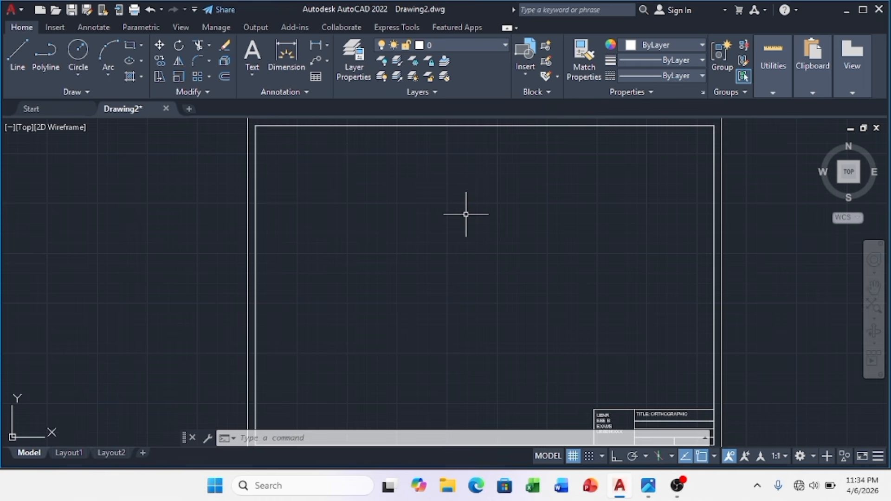
Step: Keep layer 0 current, turn Ortho on and draw a vertical line 80 mm downward from about (281, 312) in the sheet
click(427, 46)
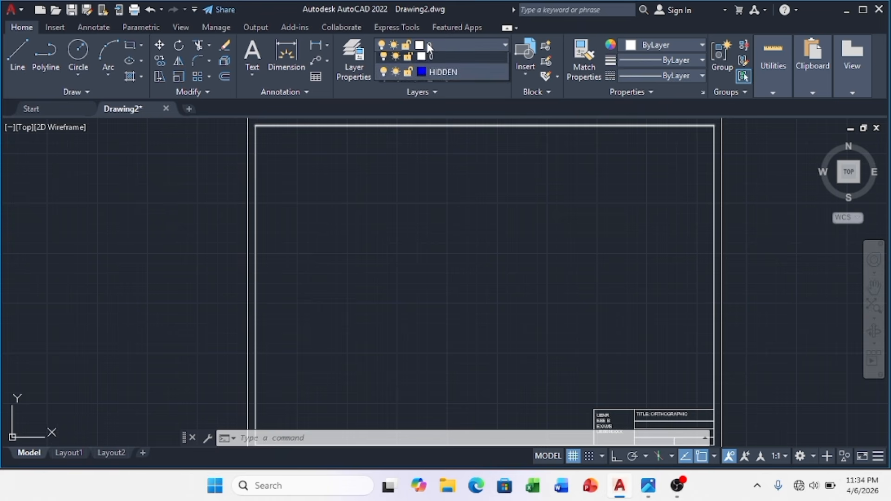
click(460, 46)
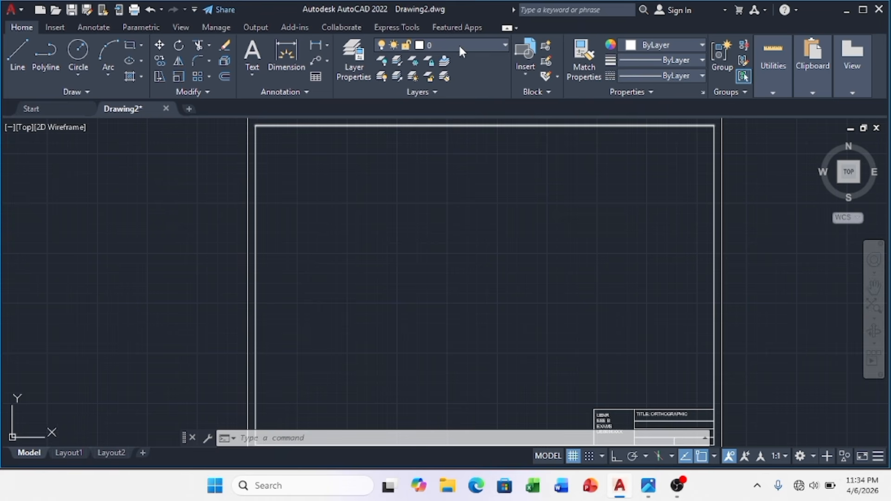
click(15, 63)
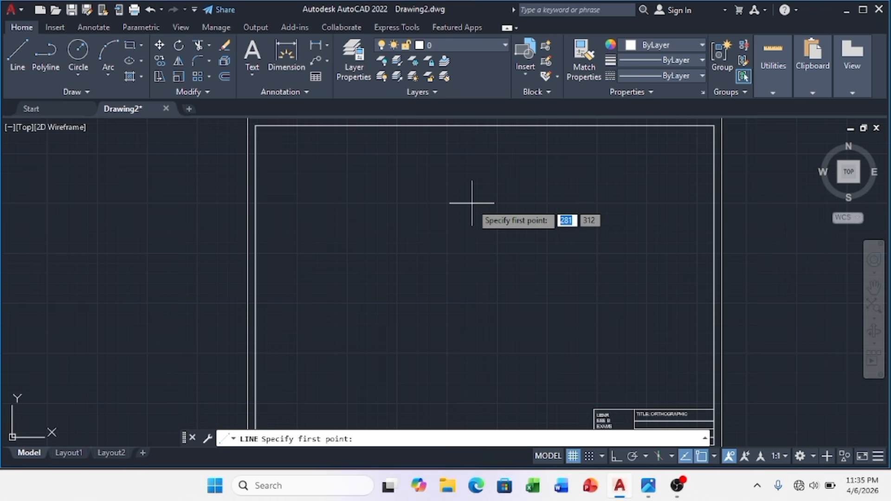
click(471, 203)
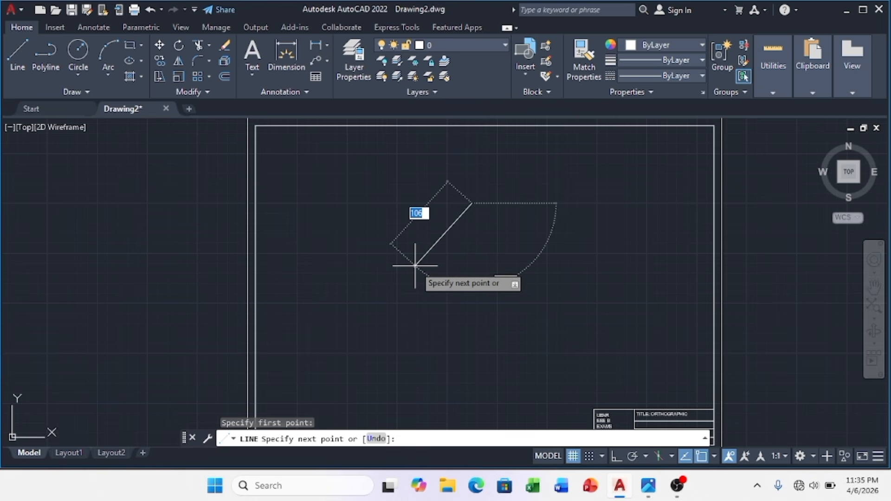
click(614, 456)
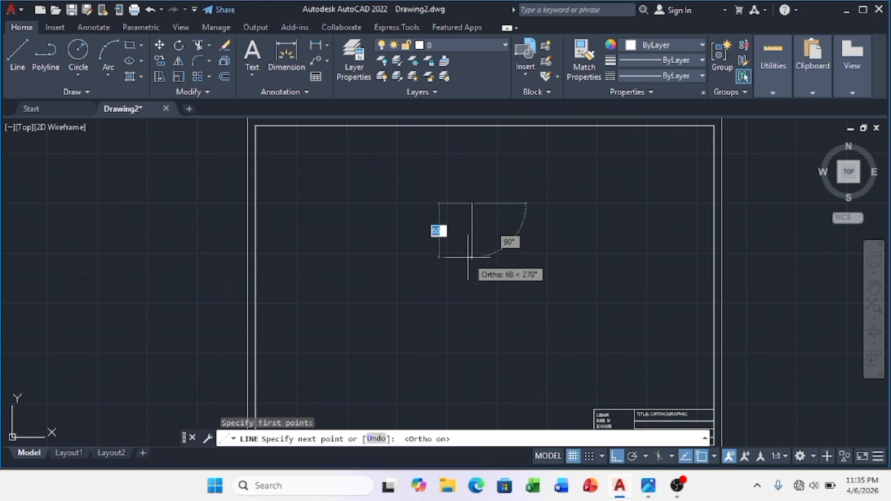
text(80)
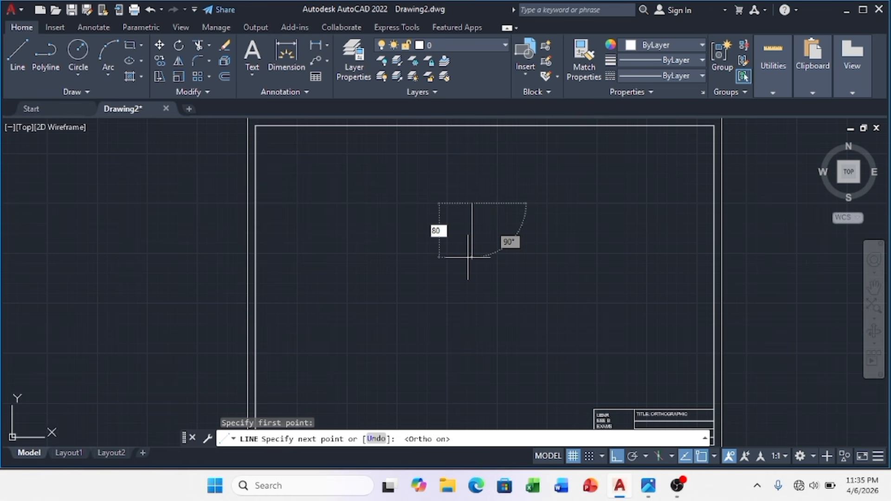
key(Return)
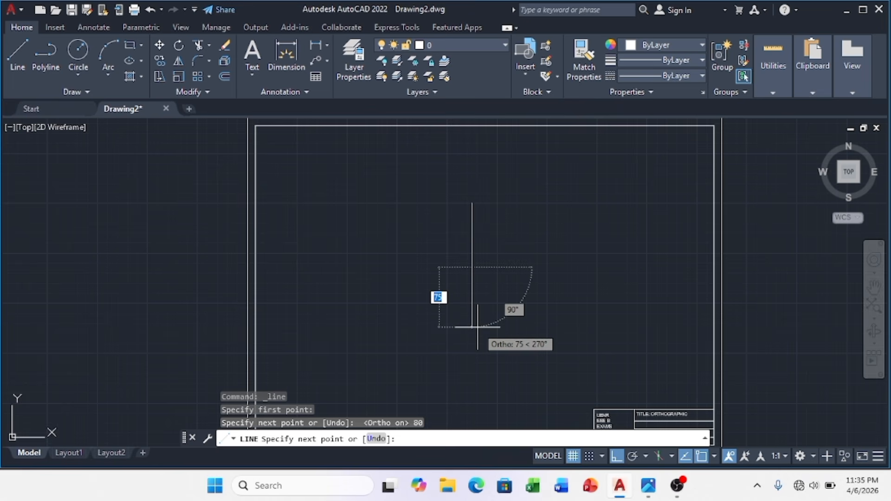
Step: Continue the vertical line downward with a second 80 mm segment and finish the Line command
text(80)
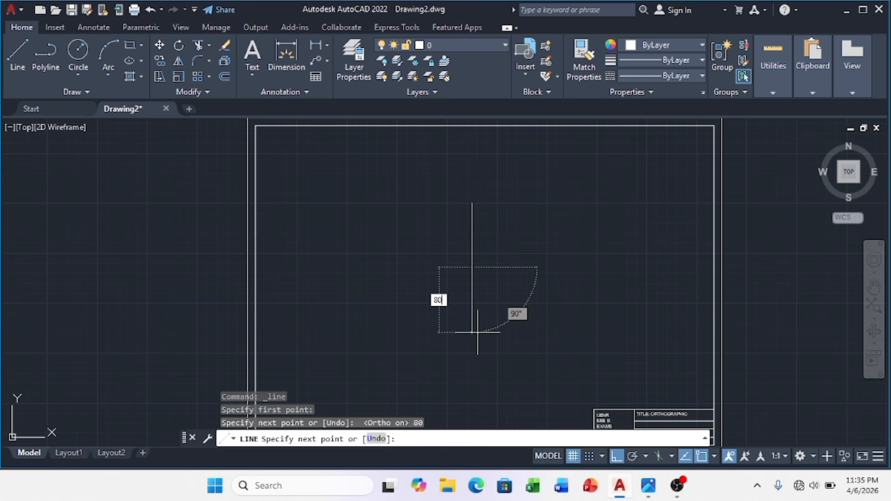
key(Return)
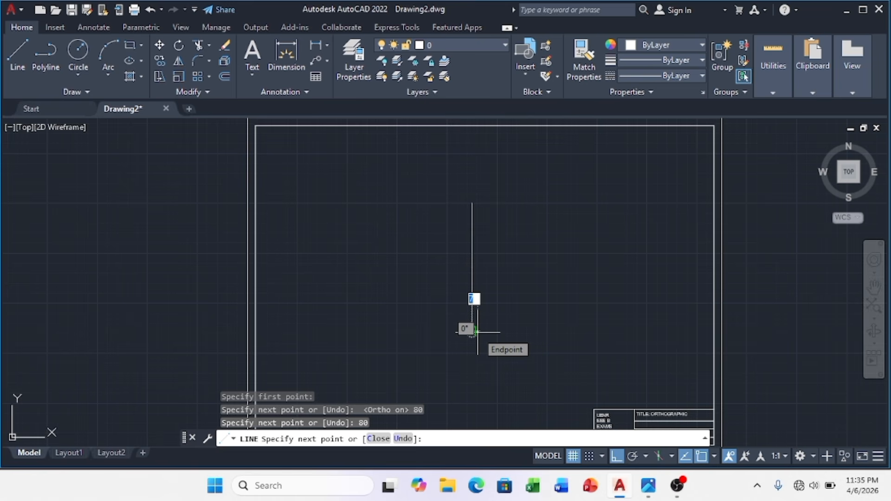
key(Escape)
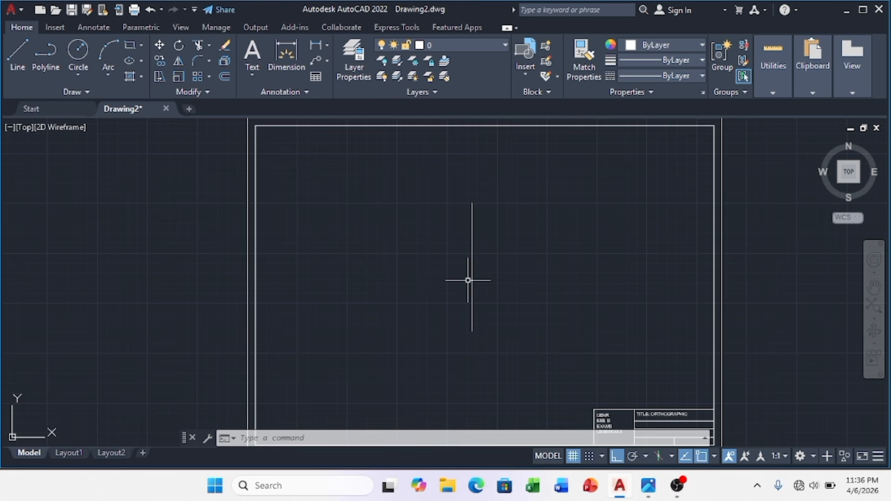
Step: Draw a horizontal line 80 mm to the right from the junction of the two vertical segments
click(13, 68)
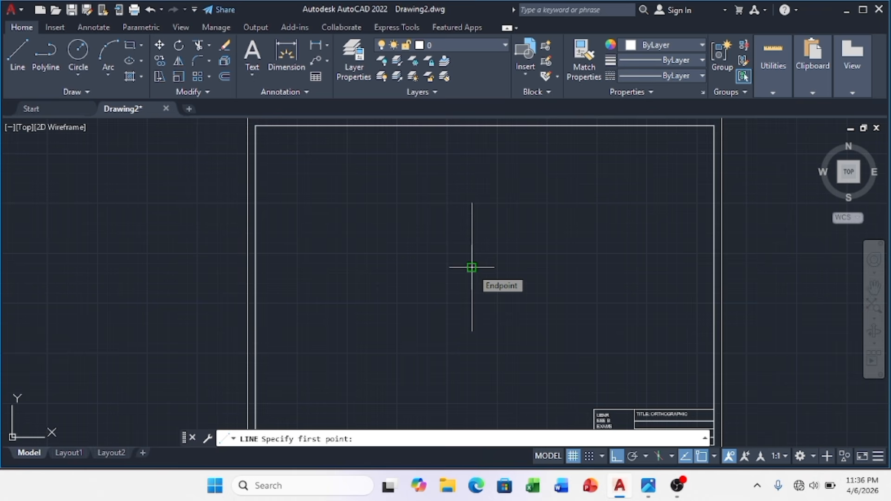
click(471, 267)
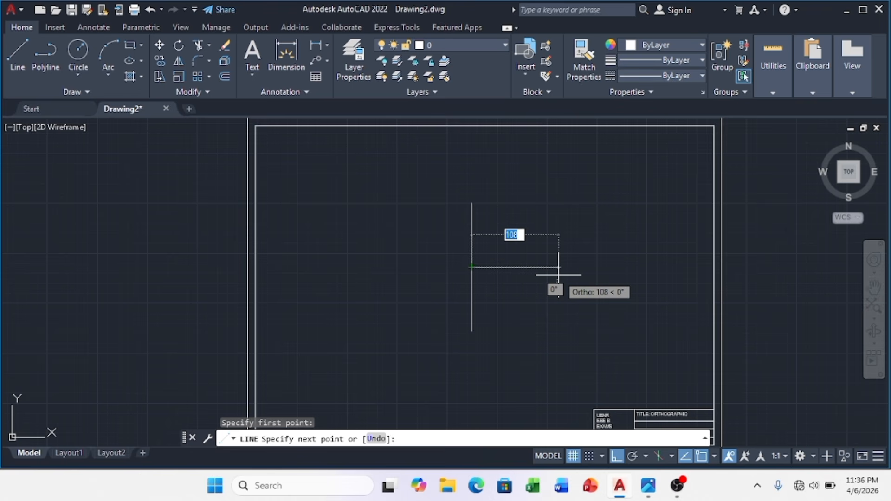
text(80)
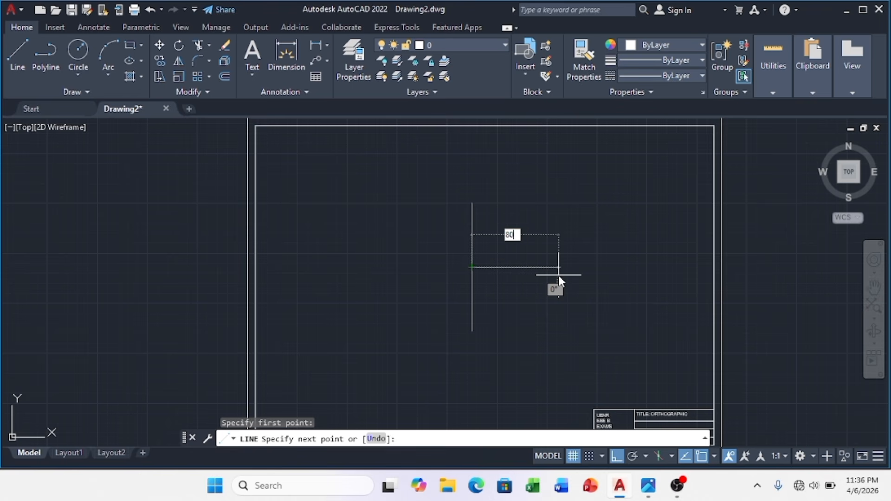
key(Return)
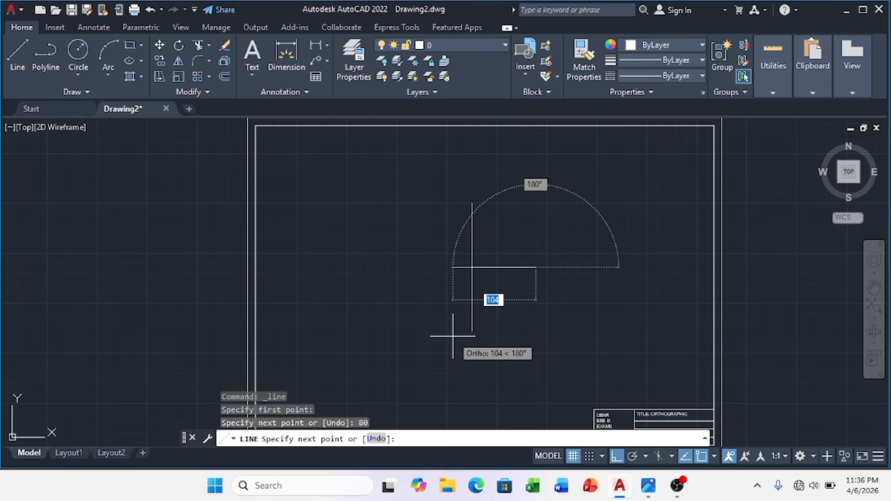
click(536, 327)
key(Escape)
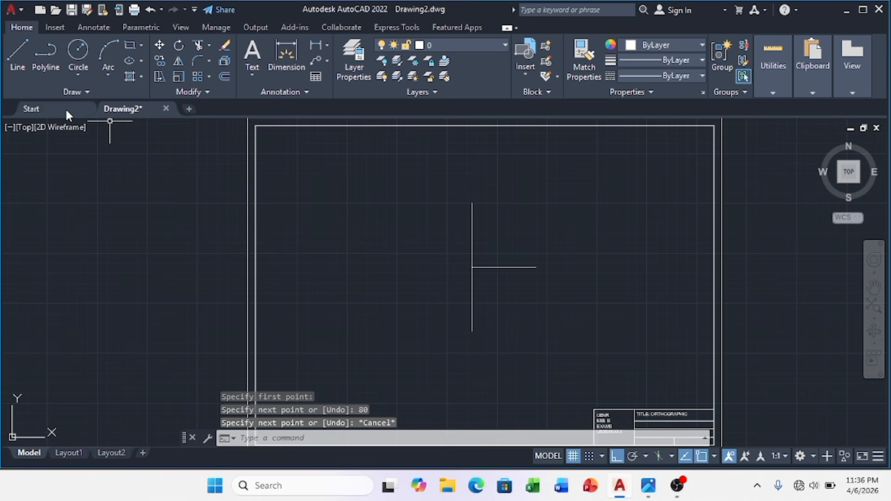
Step: Draw a horizontal line 80 mm to the left from the junction of the two vertical segments
click(11, 62)
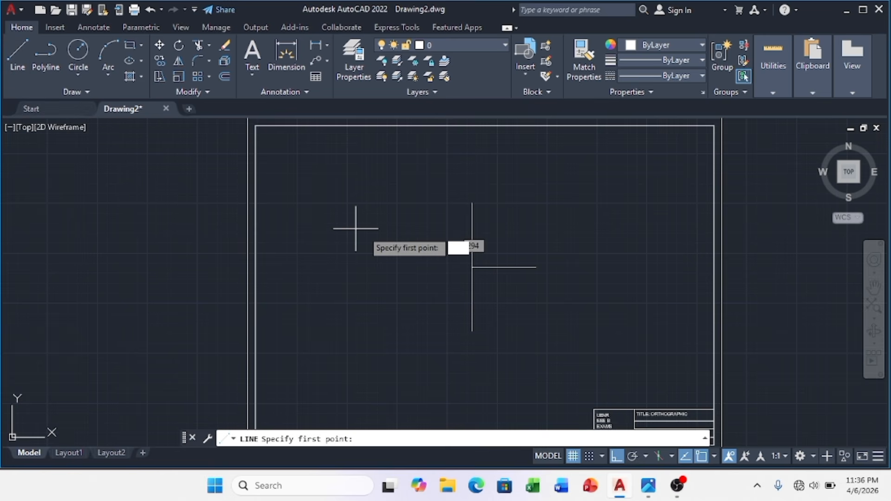
click(472, 267)
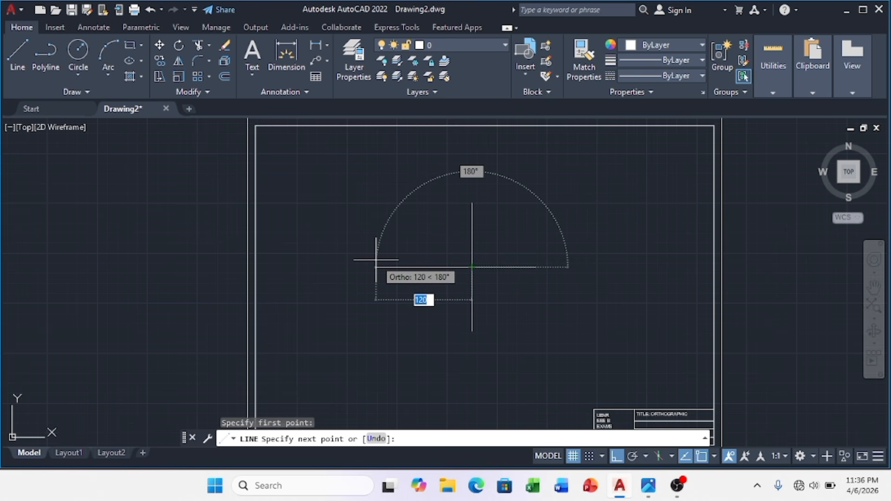
text(80)
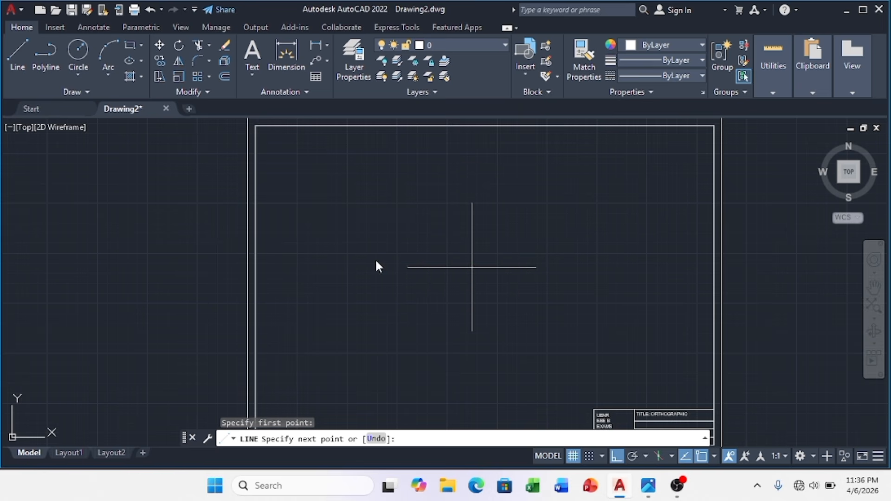
key(Return)
key(Escape)
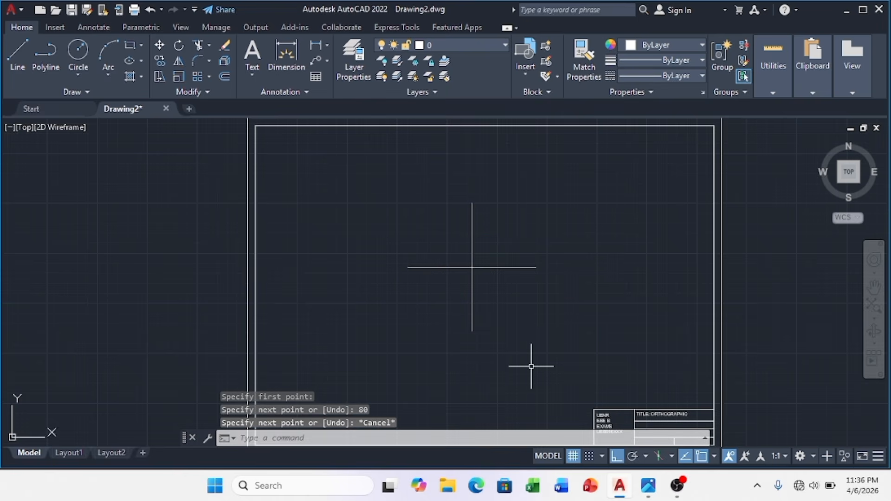
Step: Offset the upper and lower halves of the vertical axis 10 mm to the right
scroll(473, 243, down, 2)
scroll(474, 243, up, 4)
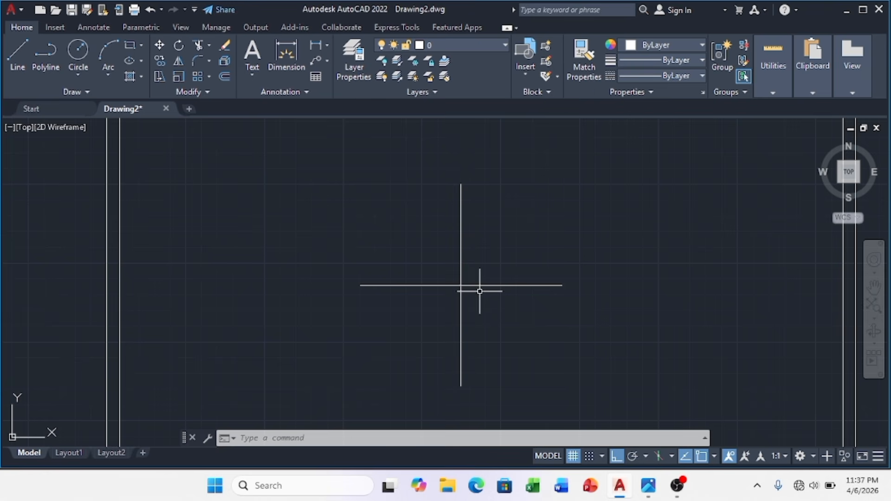
click(225, 76)
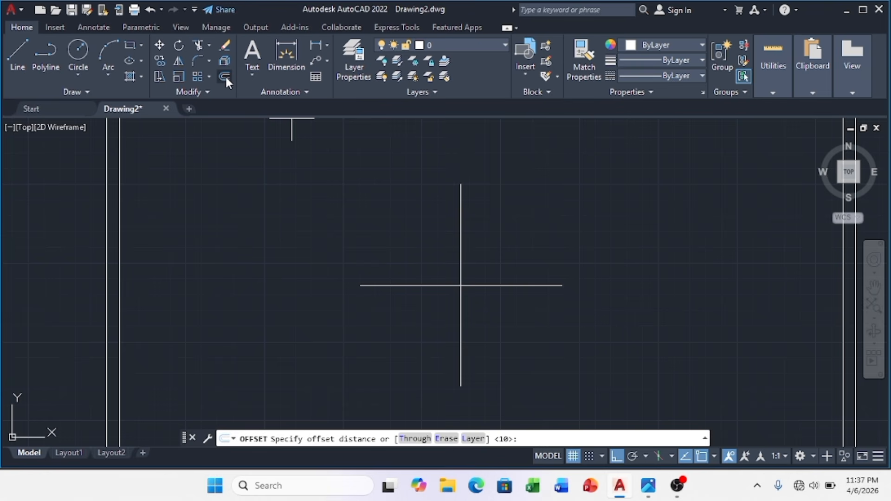
text(10)
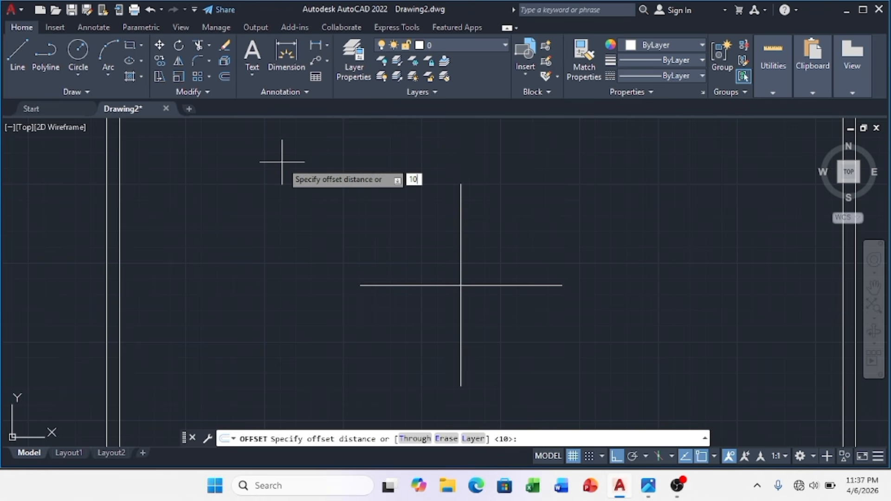
key(Return)
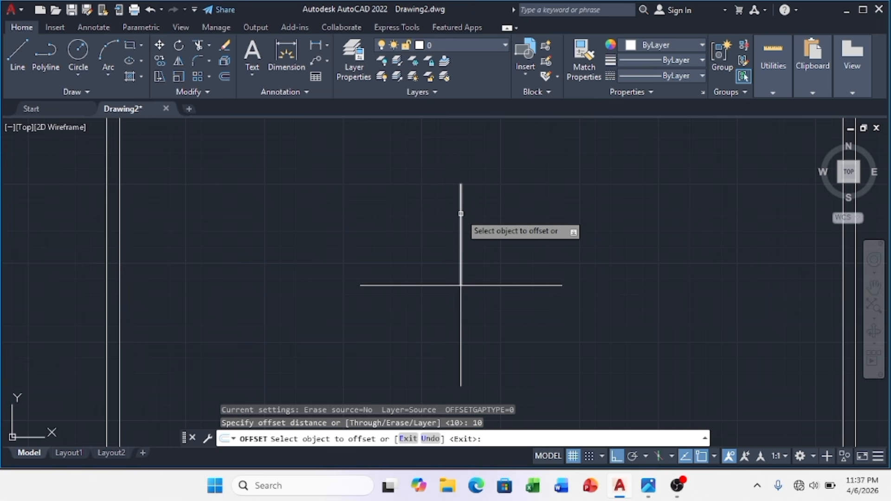
click(461, 213)
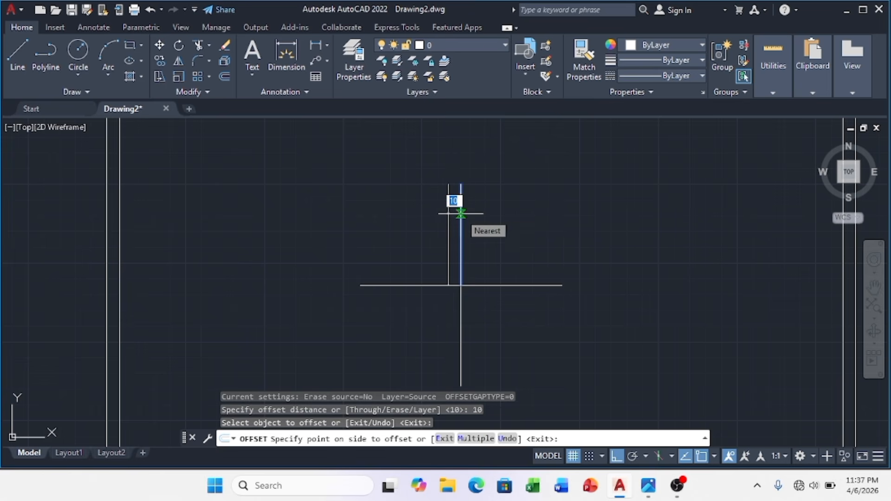
click(485, 216)
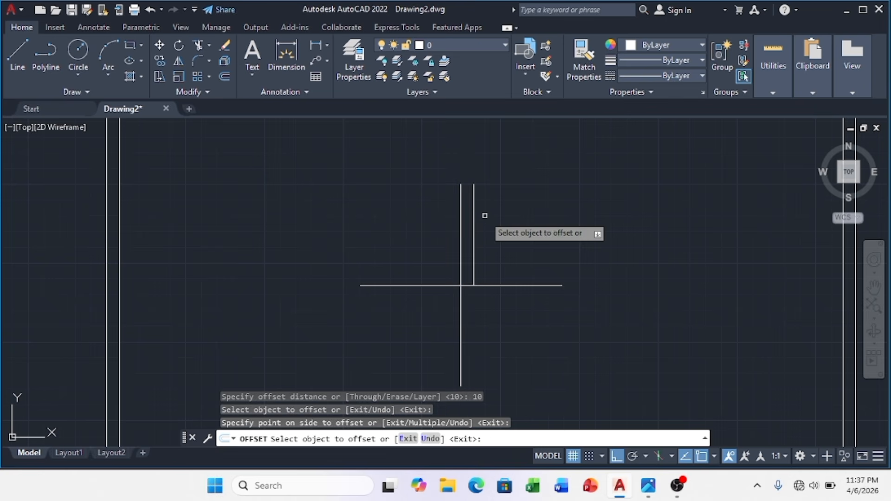
click(461, 318)
click(494, 321)
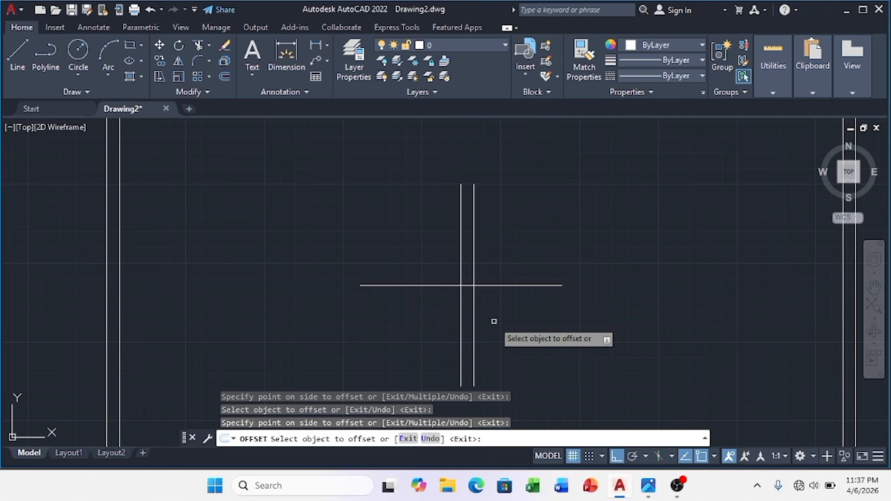
Step: Offset the upper and lower halves of the vertical axis 10 mm to the left
click(461, 252)
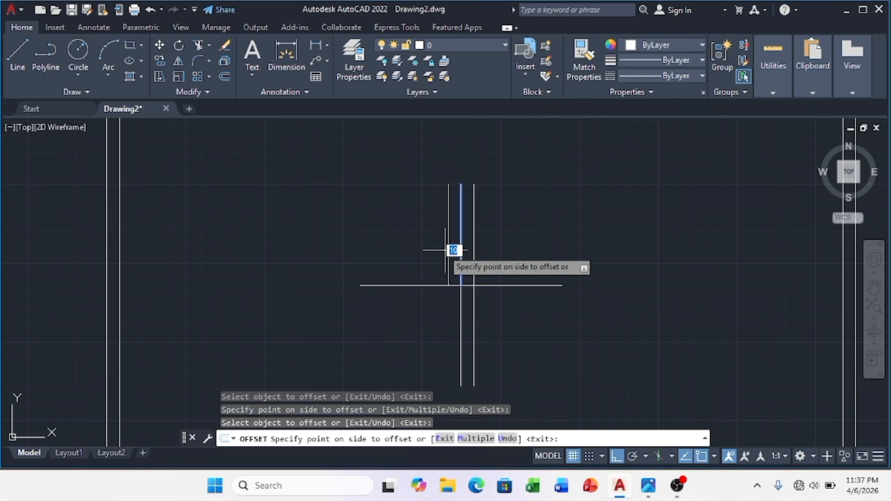
click(450, 251)
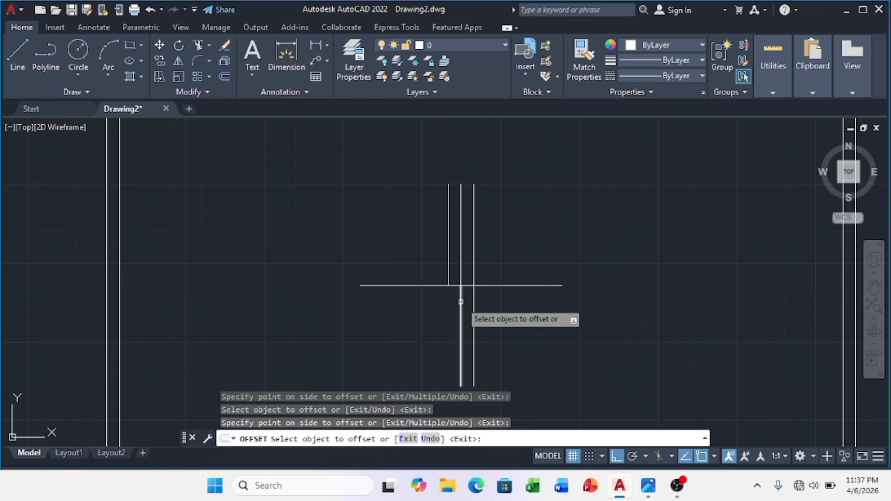
click(461, 302)
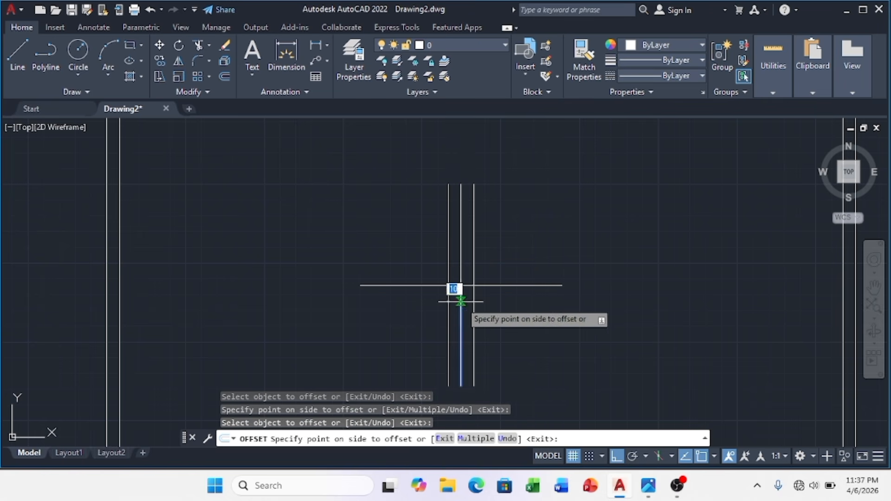
click(437, 309)
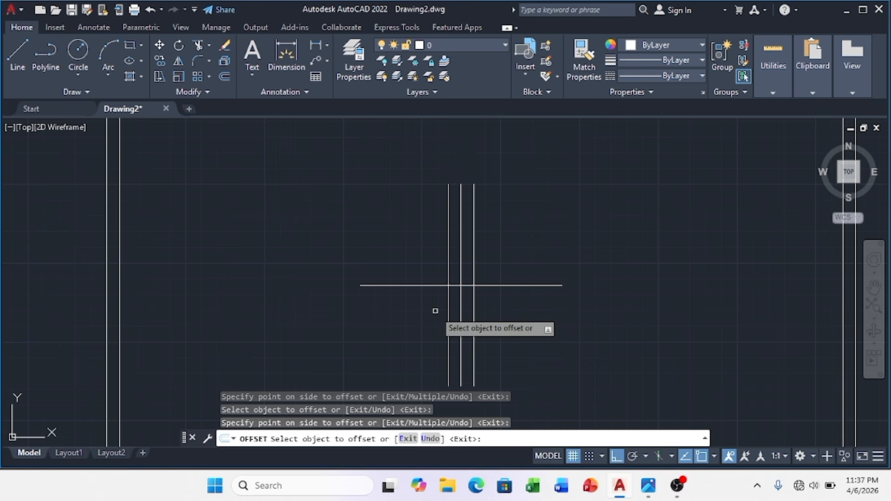
Step: Offset the right half of the horizontal axis 10 mm upward and 10 mm downward
click(510, 286)
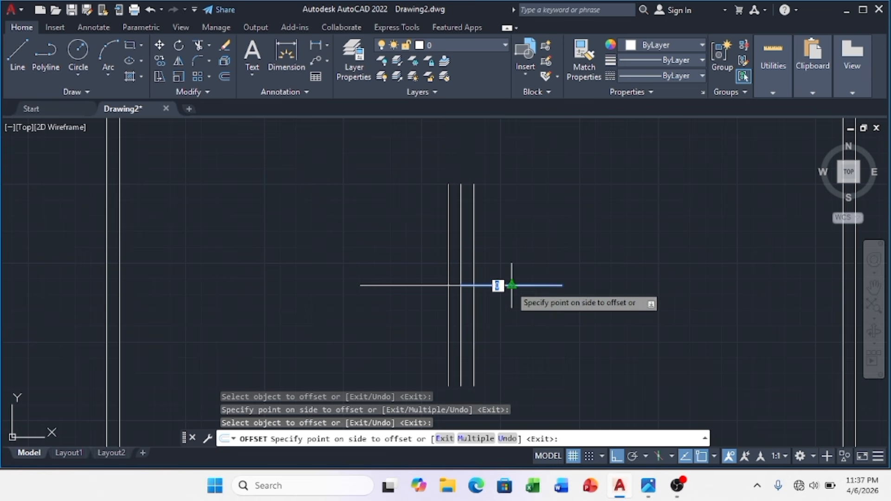
click(511, 267)
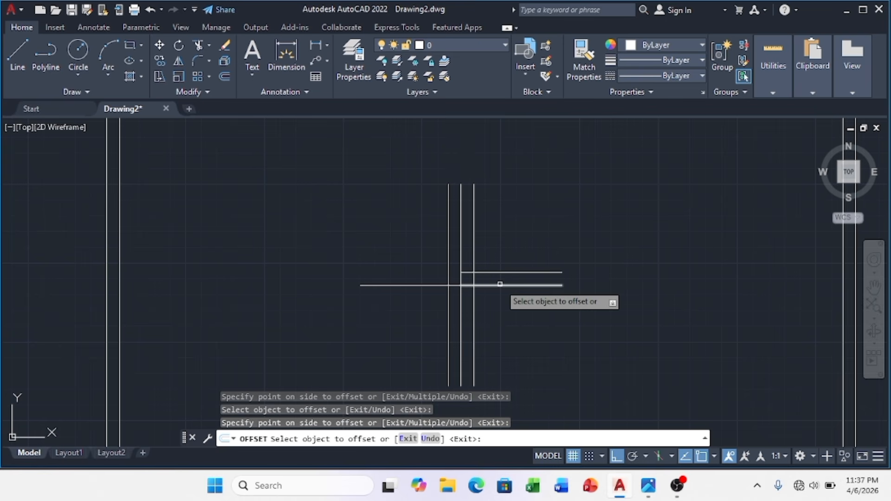
click(500, 284)
click(478, 322)
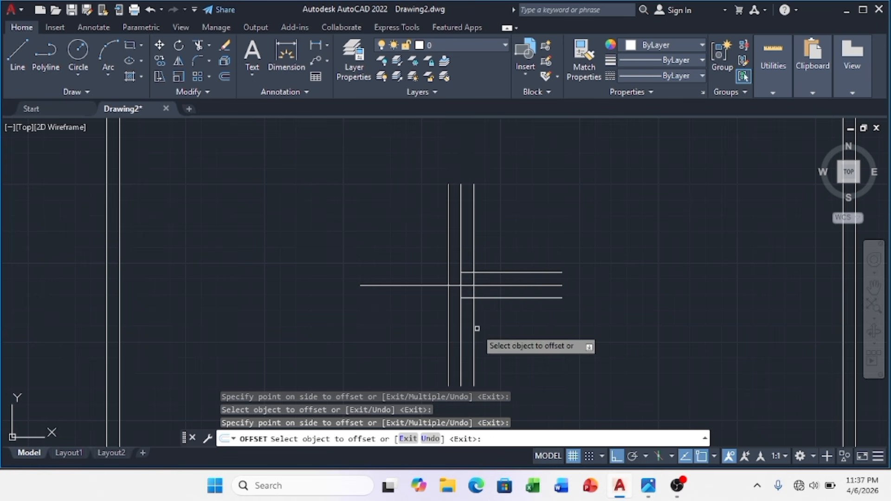
Step: Offset the left half of the horizontal axis 10 mm upward and 10 mm downward, and end the Offset command
click(421, 285)
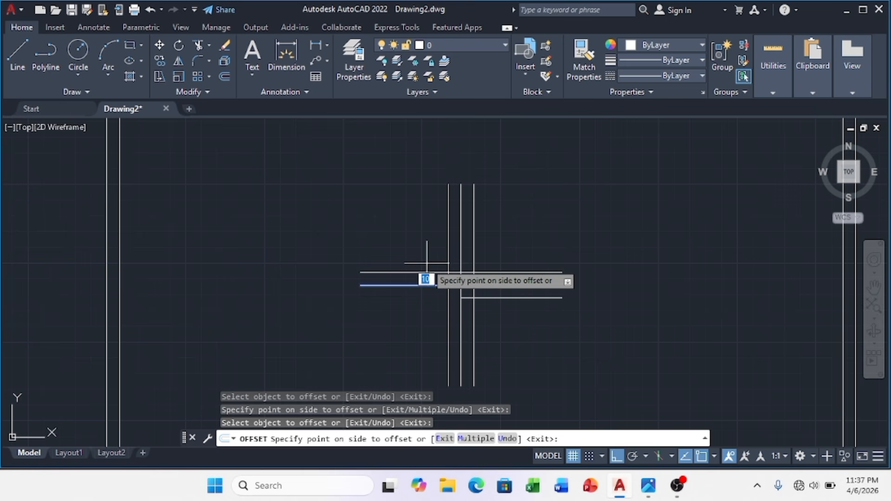
click(426, 266)
click(429, 285)
click(427, 307)
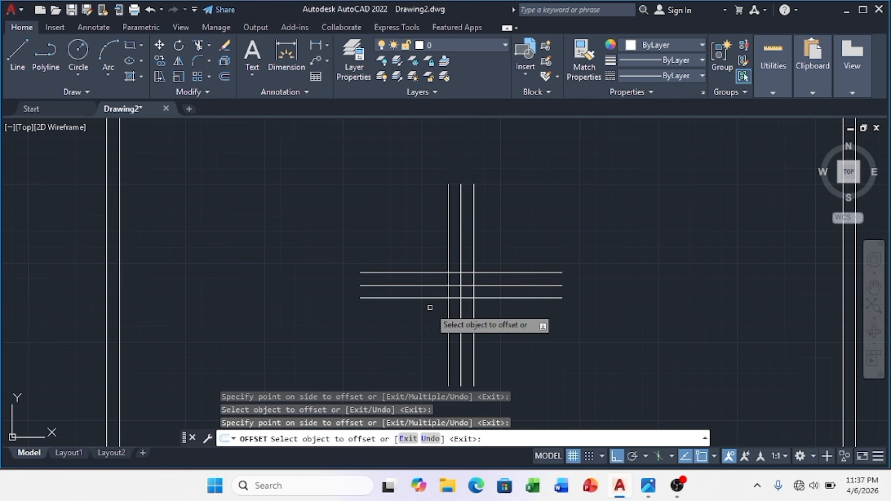
key(Escape)
key(Escape)
key(Escape)
key(Escape)
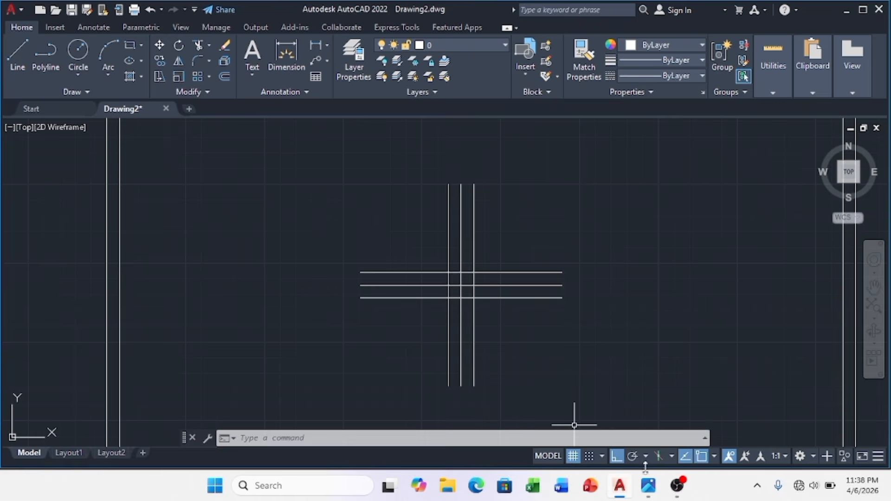
Step: Switch to the image viewer to check the isometric block's overall and step dimensions, and return to the AutoCAD drawing
mouse_move(640, 495)
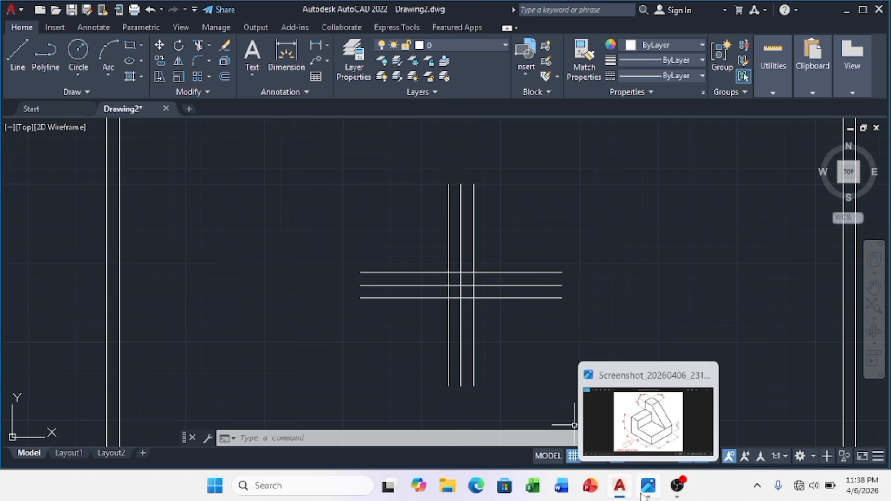
click(651, 434)
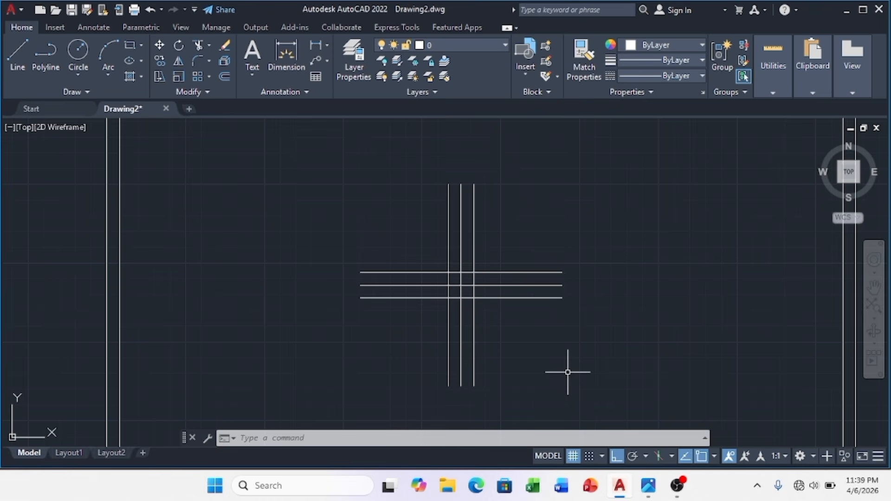
click(649, 485)
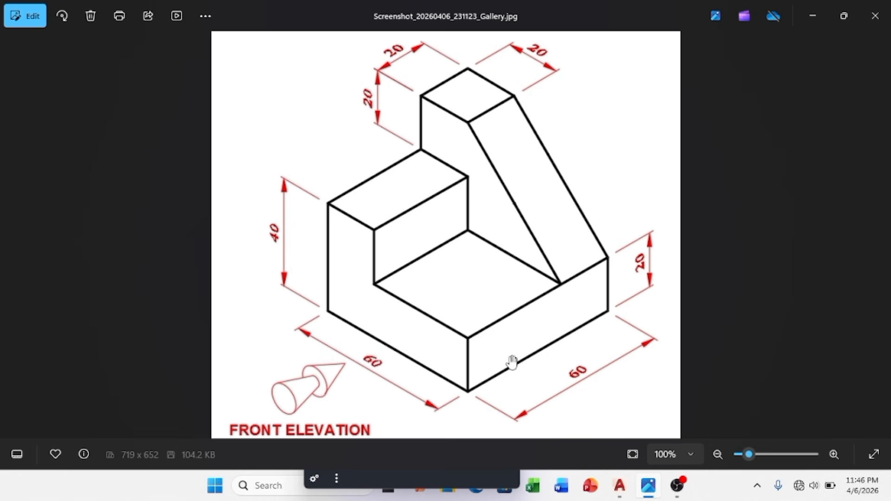
click(621, 490)
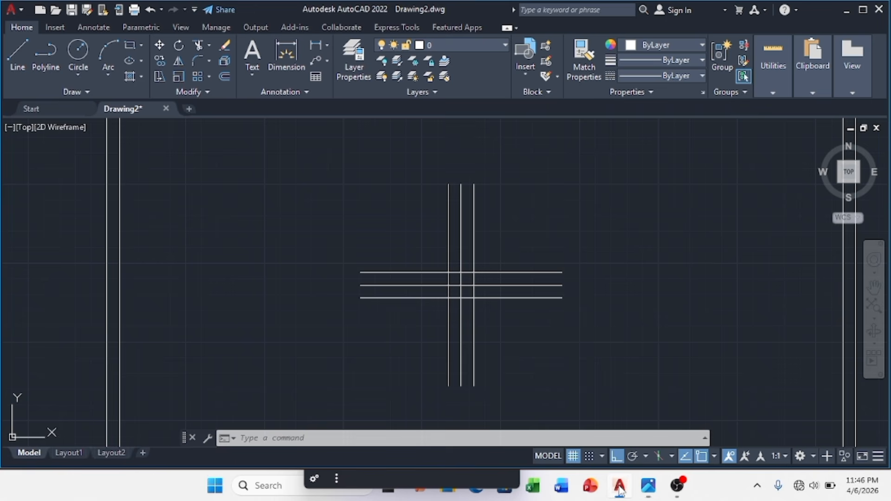
Step: Check the block image, then draw a 60 mm horizontal helper line leftward from the left vertical offset line, just above the upper horizontal line
click(14, 52)
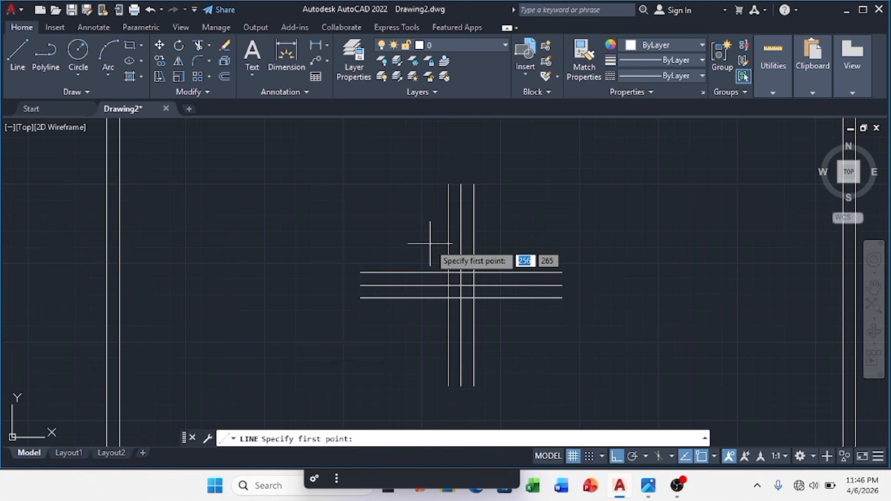
click(647, 492)
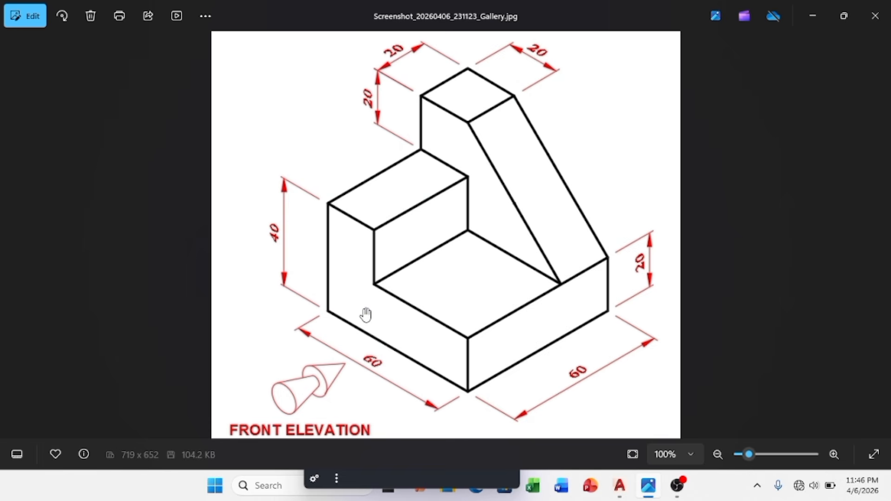
click(617, 486)
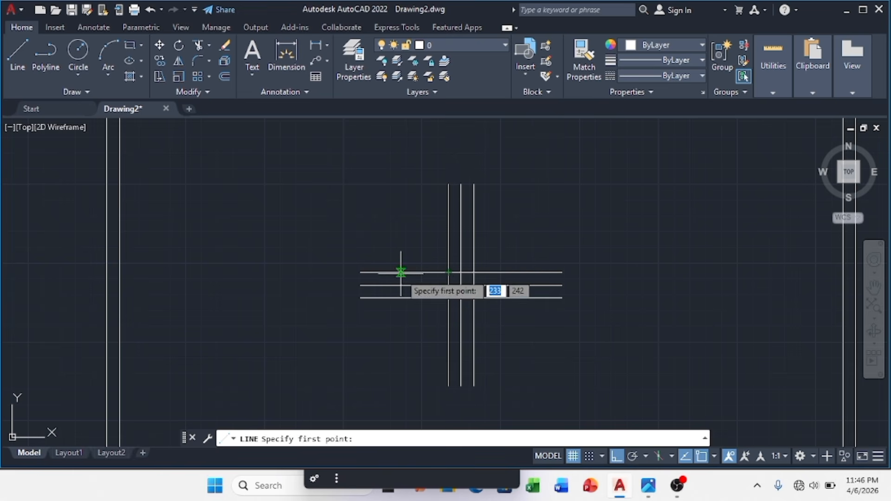
click(449, 257)
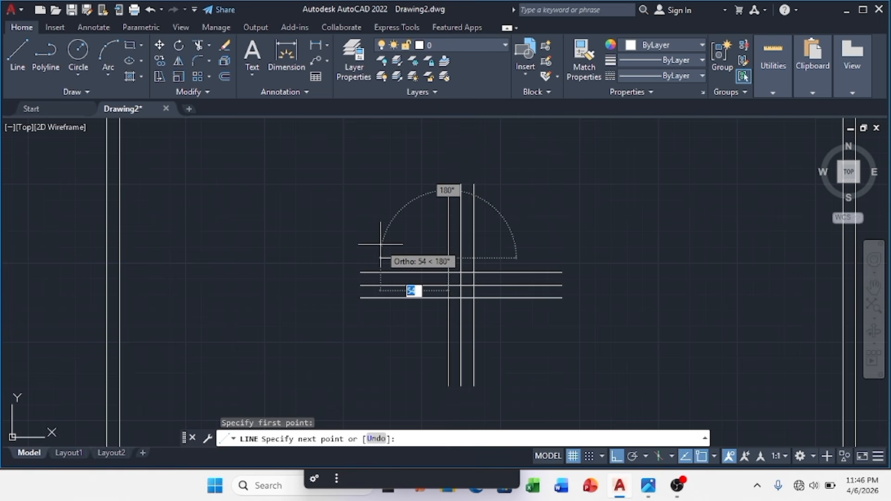
text(60)
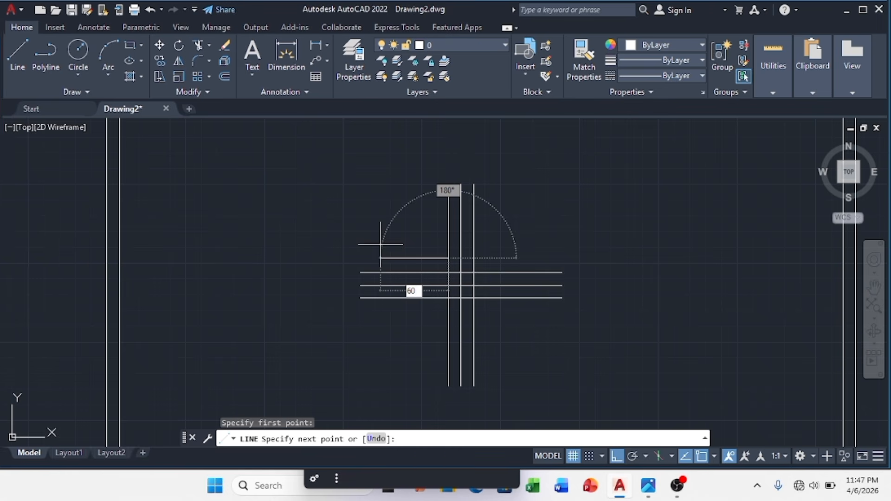
key(Return)
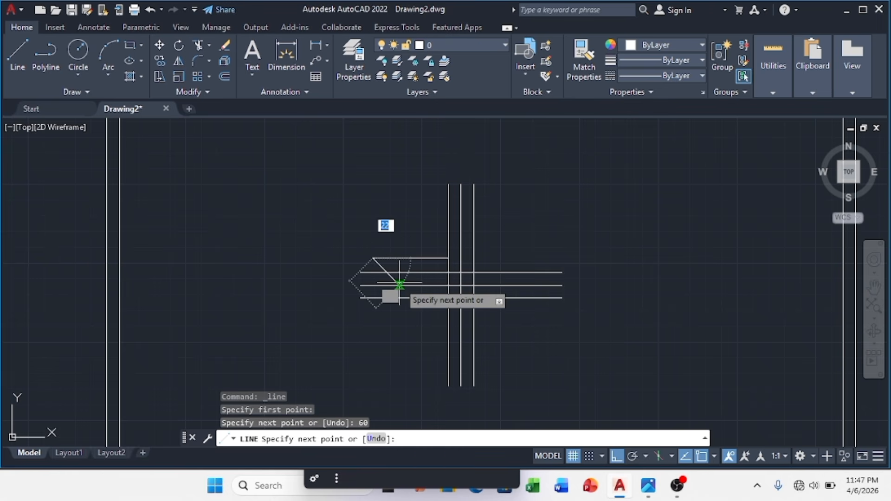
key(Escape)
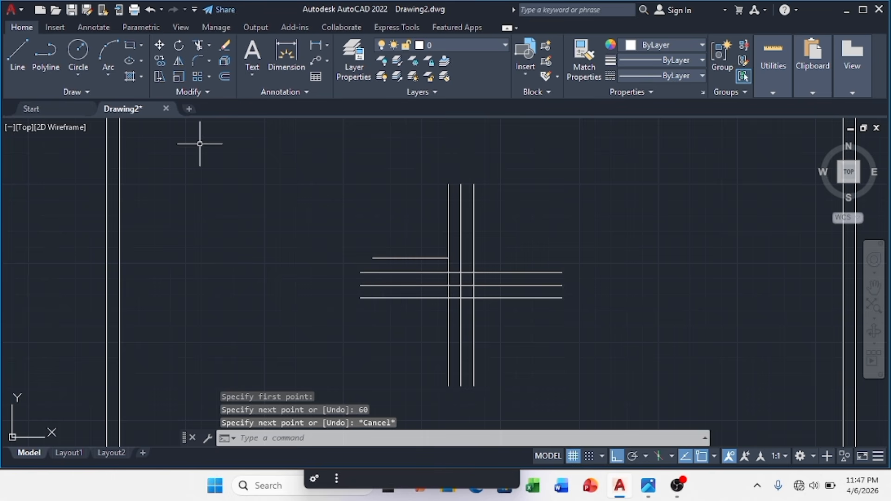
Step: Draw a 40 mm vertical line upward from the upper horizontal line, aligned with the left end of the 60 mm helper line
click(21, 68)
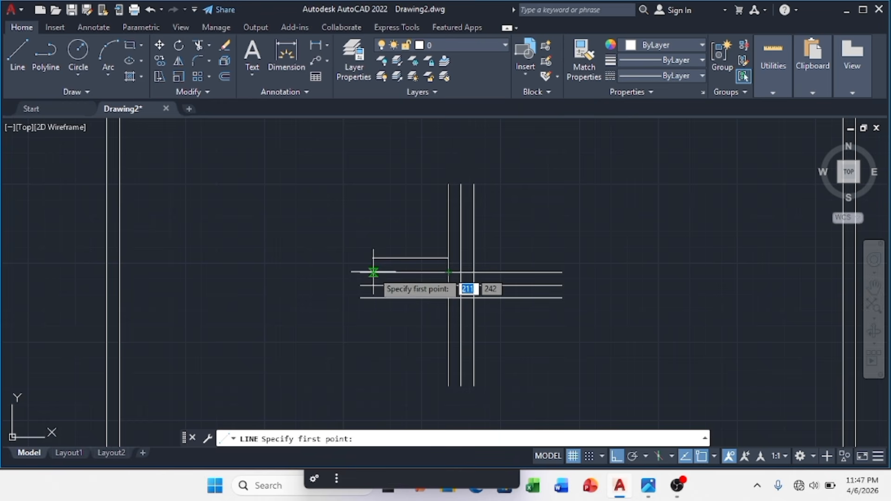
scroll(373, 273, up, 4)
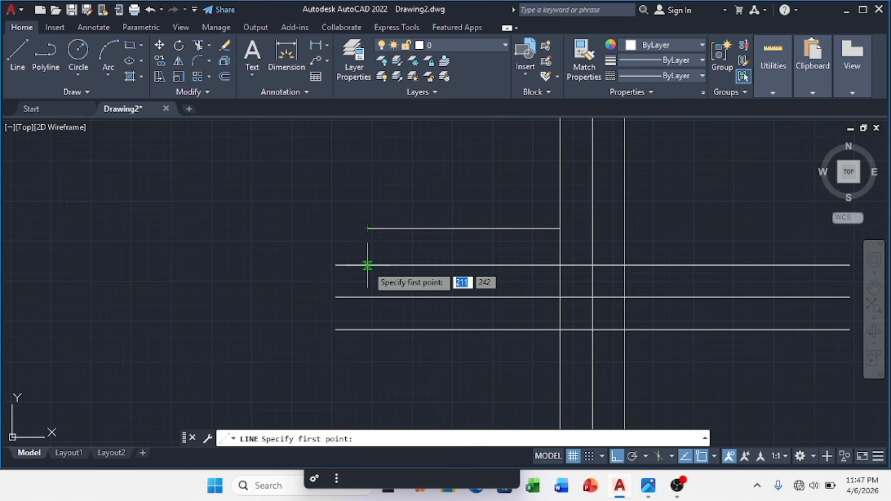
click(334, 265)
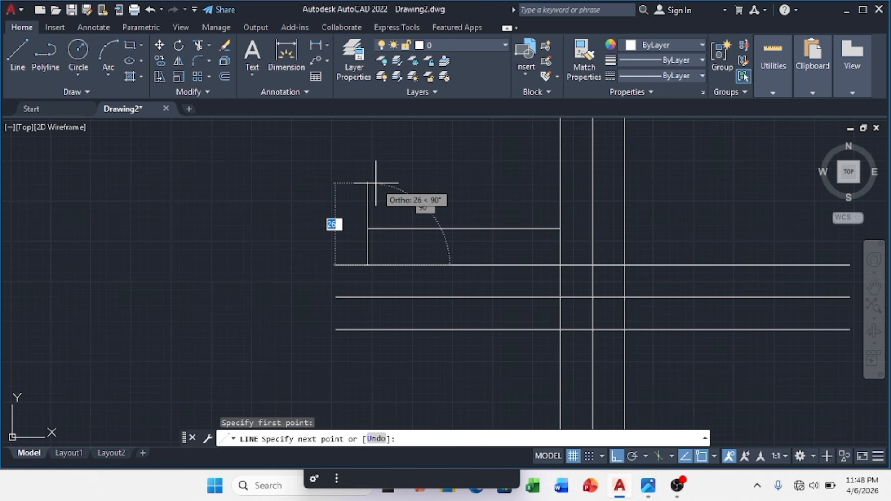
text(40)
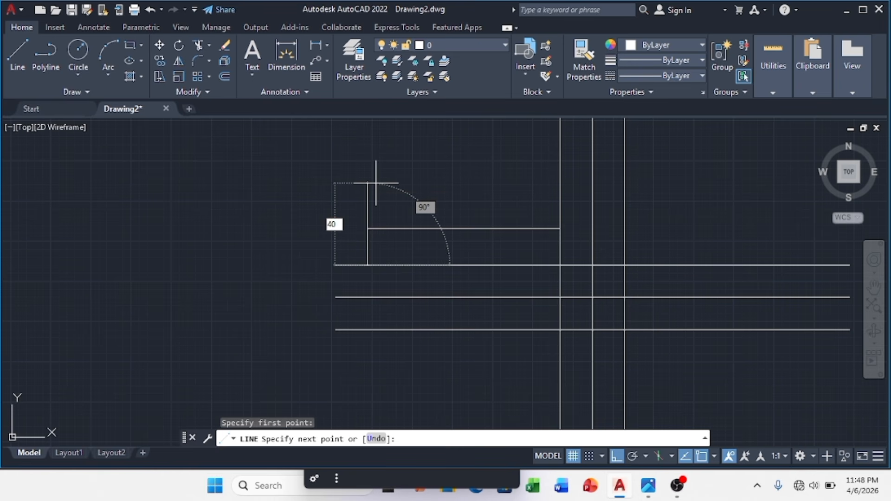
key(Return)
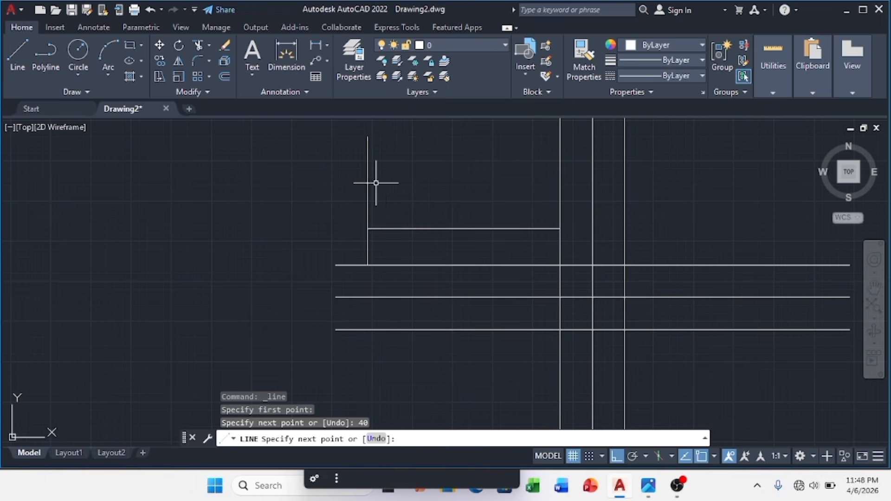
key(Escape)
Step: Erase the 60 mm horizontal helper line above the upper horizontal reference line
click(439, 228)
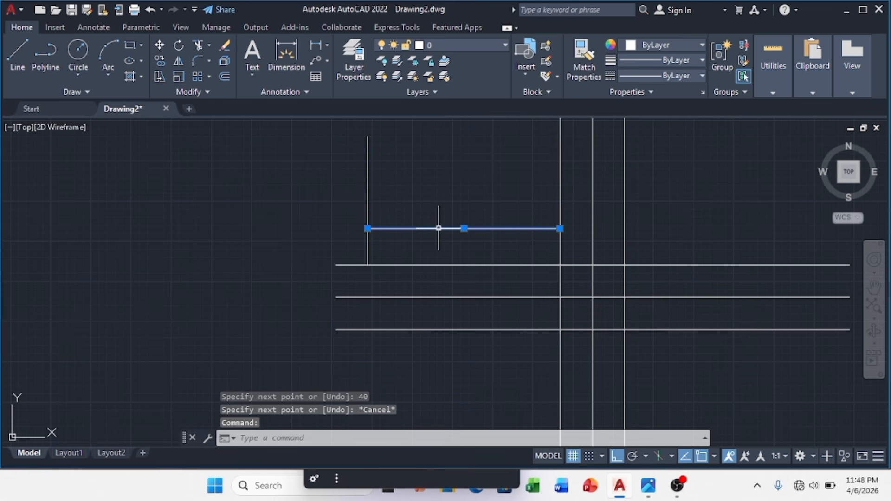
key(Delete)
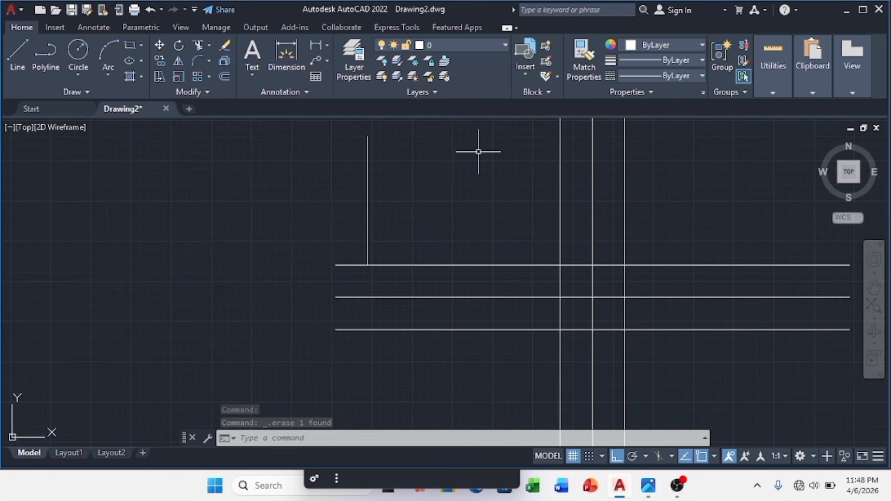
click(28, 54)
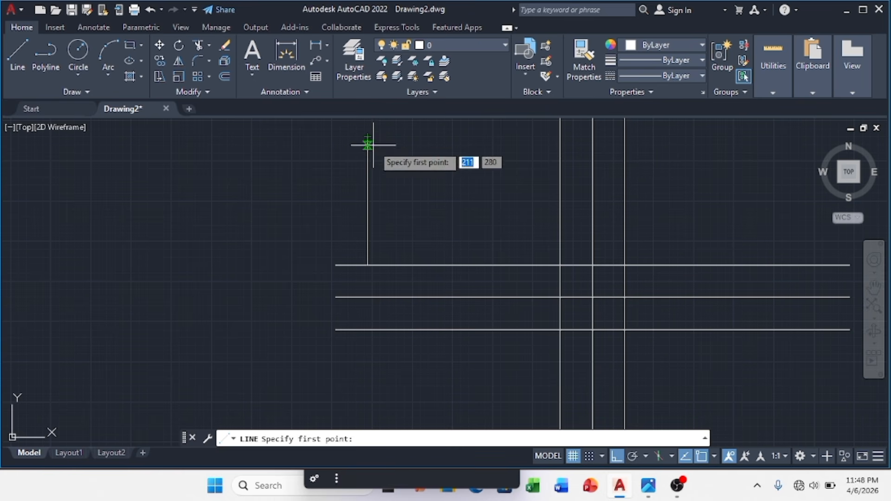
key(Escape)
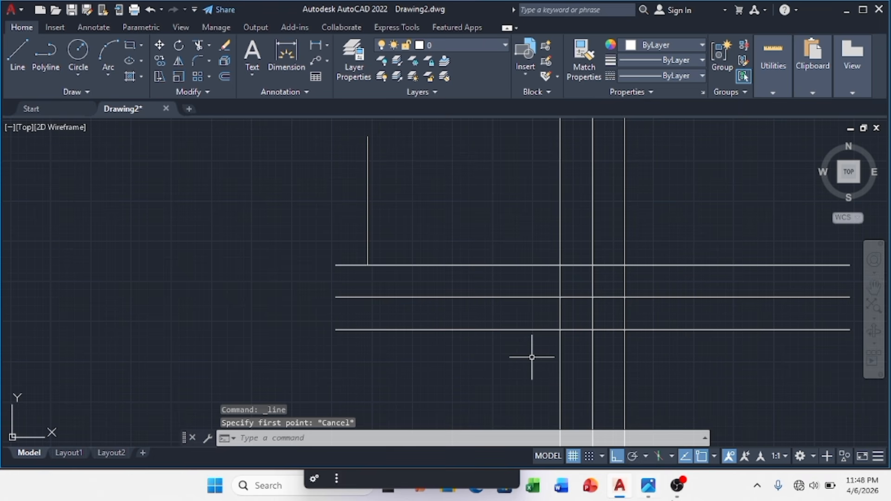
Step: Switch to the image viewer to examine the block's front elevation profile and step dimensions, and return to the AutoCAD drawing
mouse_move(652, 493)
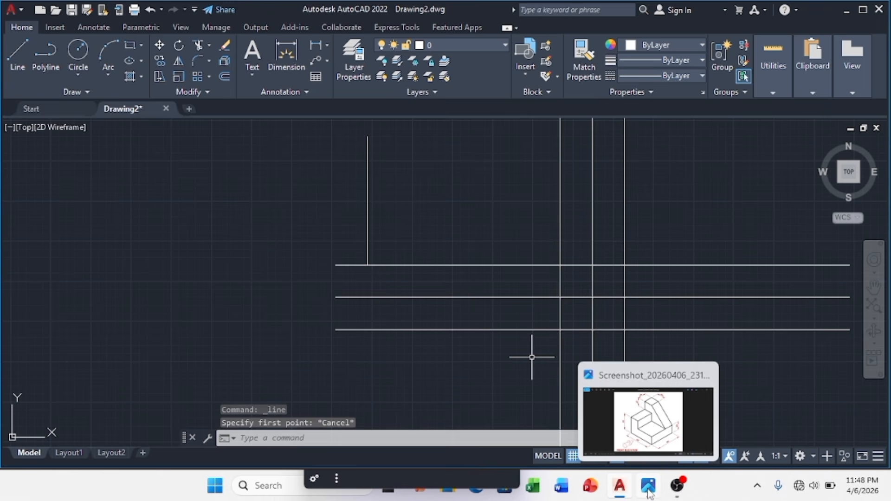
click(650, 495)
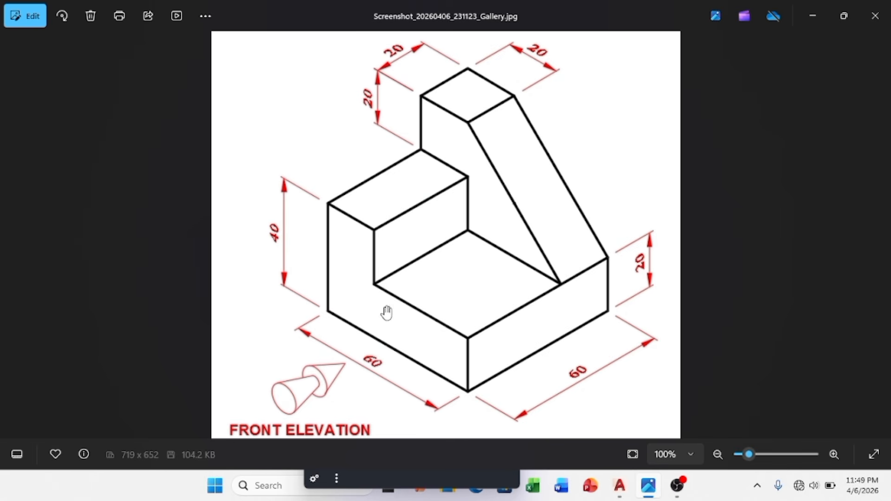
click(621, 492)
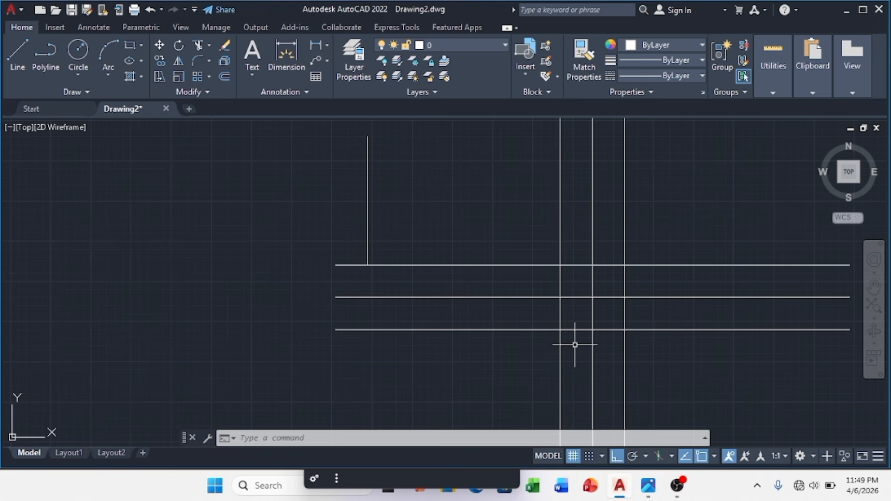
Step: From the top of the 40 mm line, draw the stepped front profile 20 mm right, 20 mm down, and across to the left vertical offset line
click(20, 57)
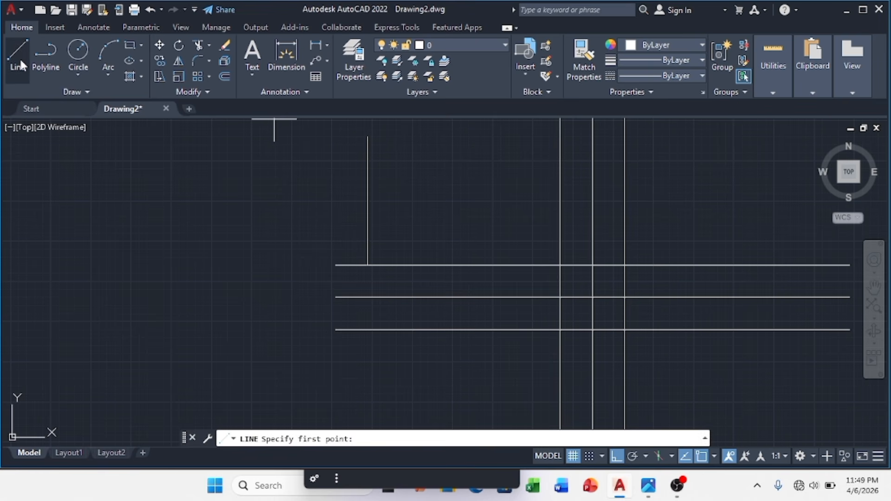
click(368, 137)
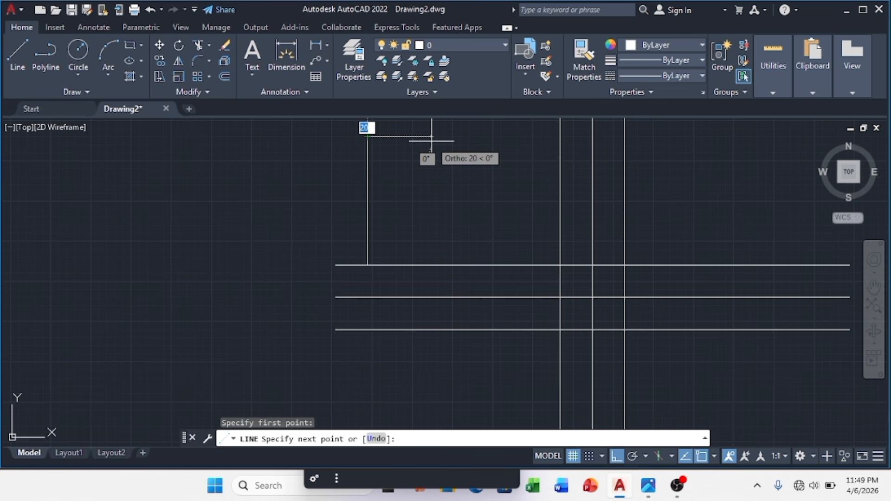
text(20)
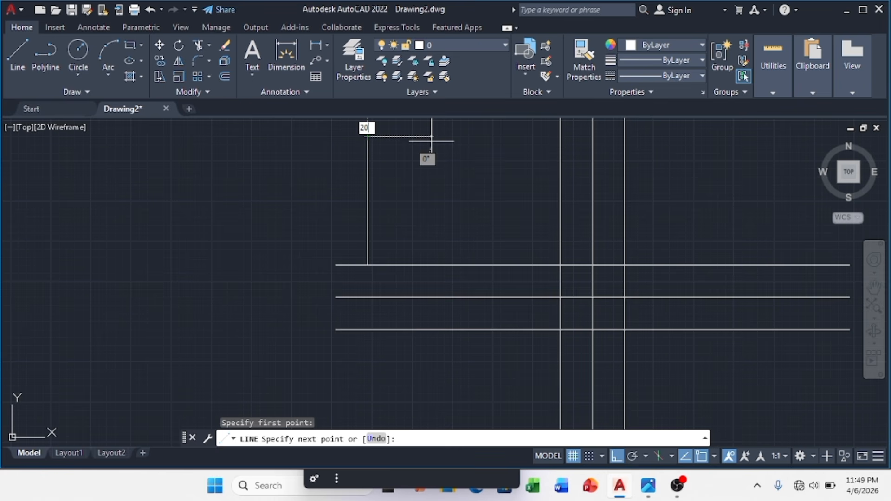
key(Return)
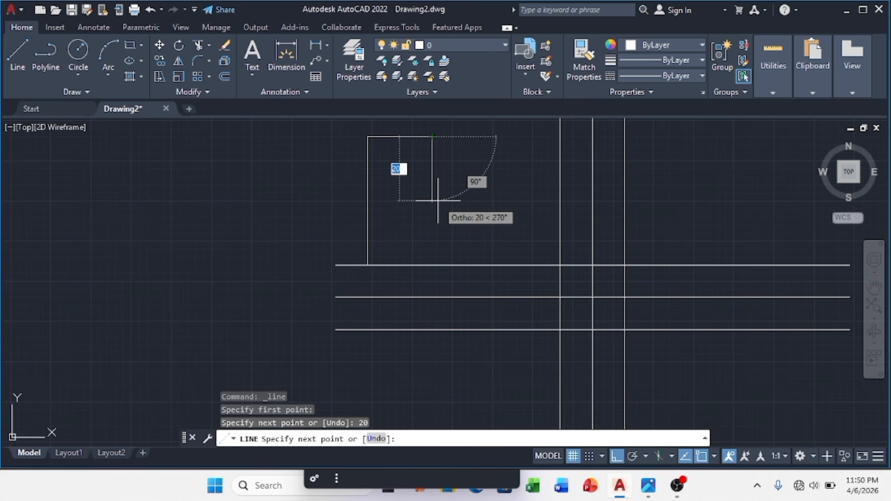
text(20)
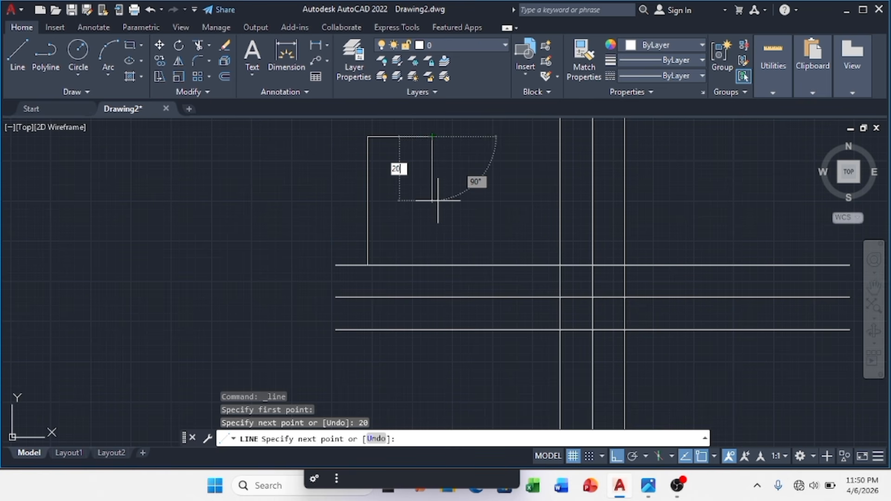
key(Return)
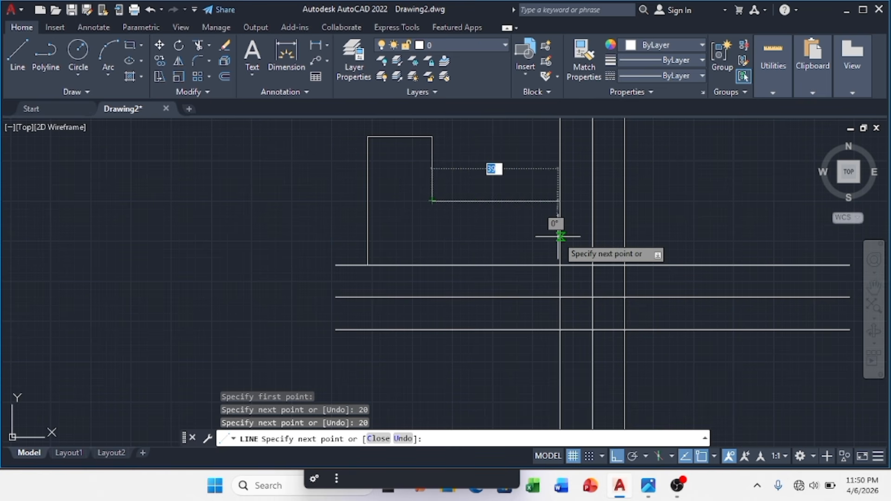
click(560, 200)
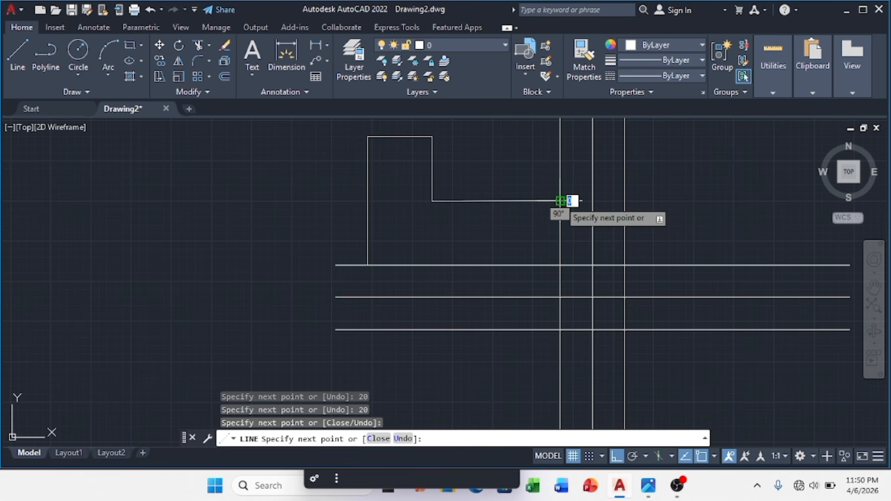
key(Escape)
key(Escape)
key(Escape)
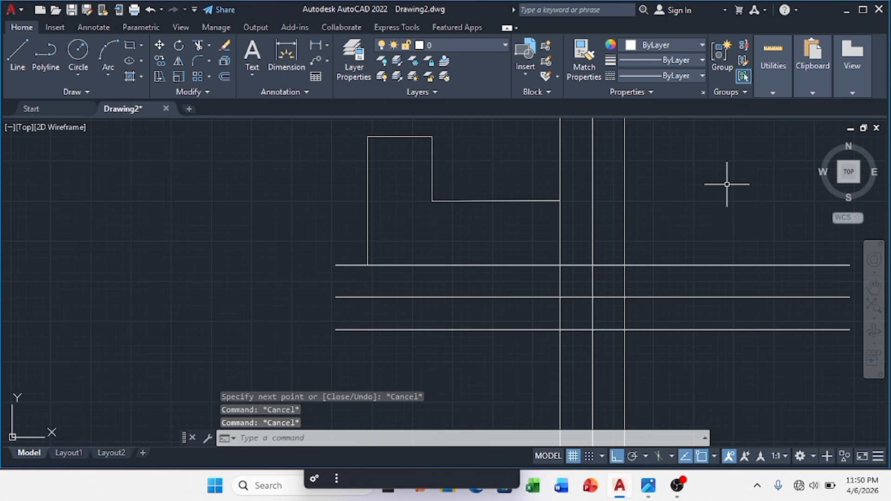
key(Escape)
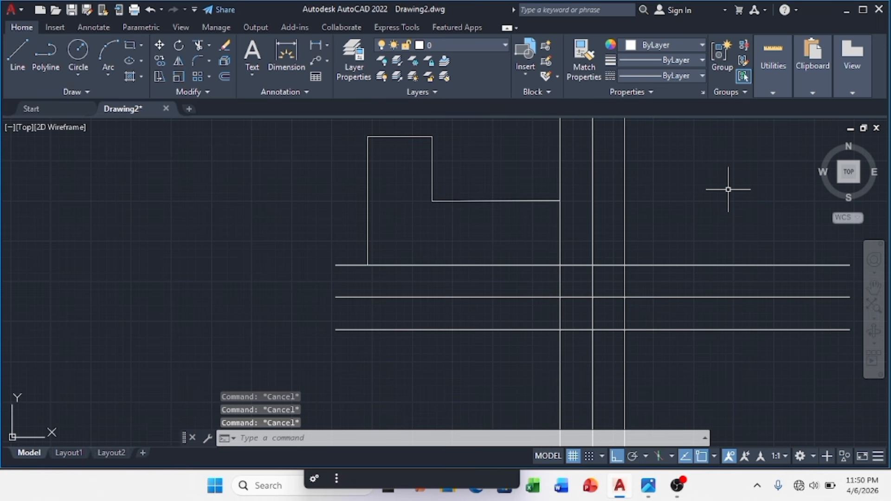
Step: Switch to the image viewer to examine the raised rear part of the block, and return to the AutoCAD drawing
middle_drag(677, 187, 681, 246)
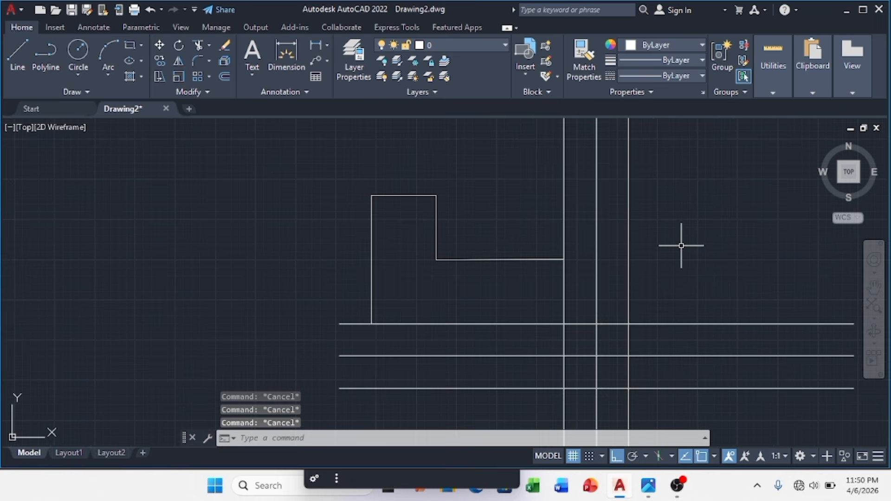
click(649, 486)
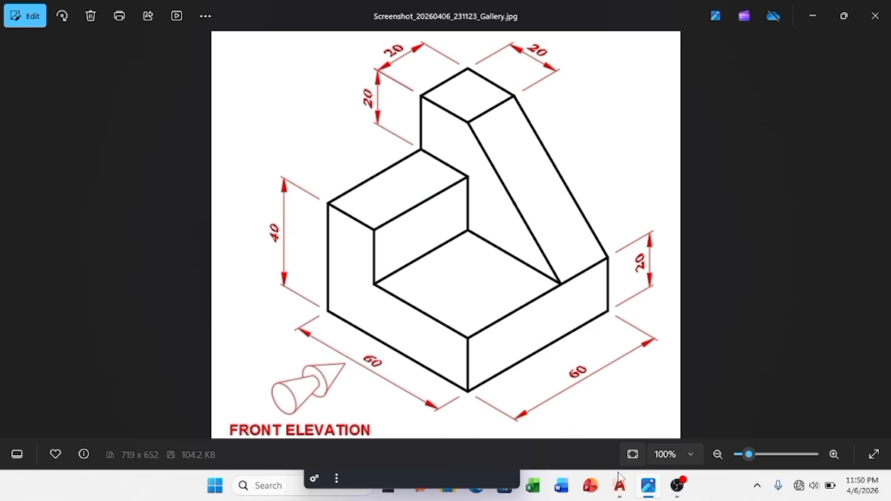
click(618, 488)
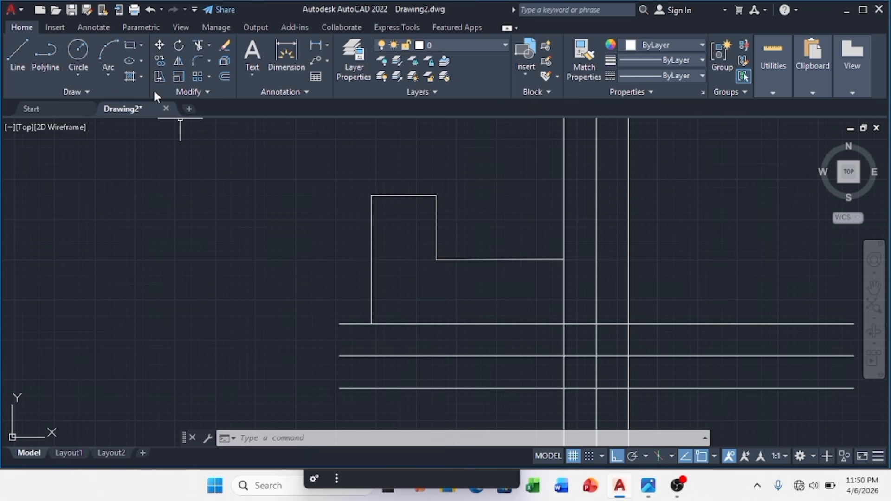
Step: From the upper-left corner of the stepped profile, draw a line 20 mm up and 20 mm right for the raised rear part
click(14, 51)
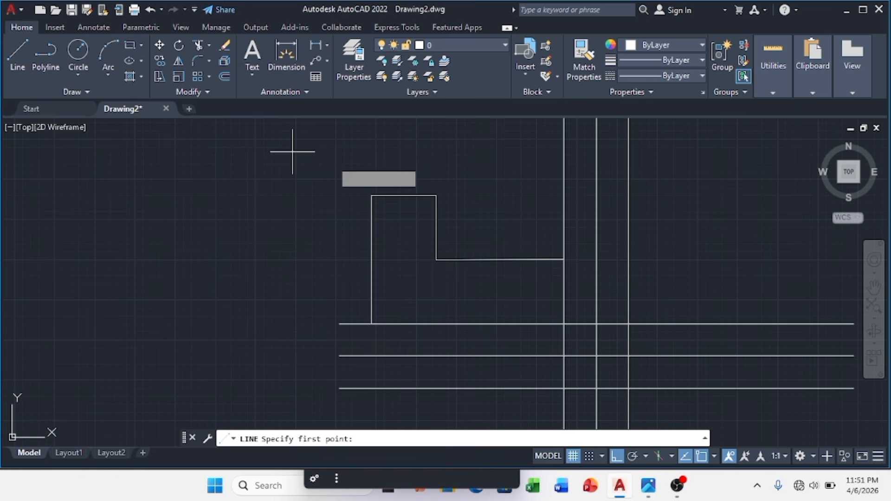
click(371, 195)
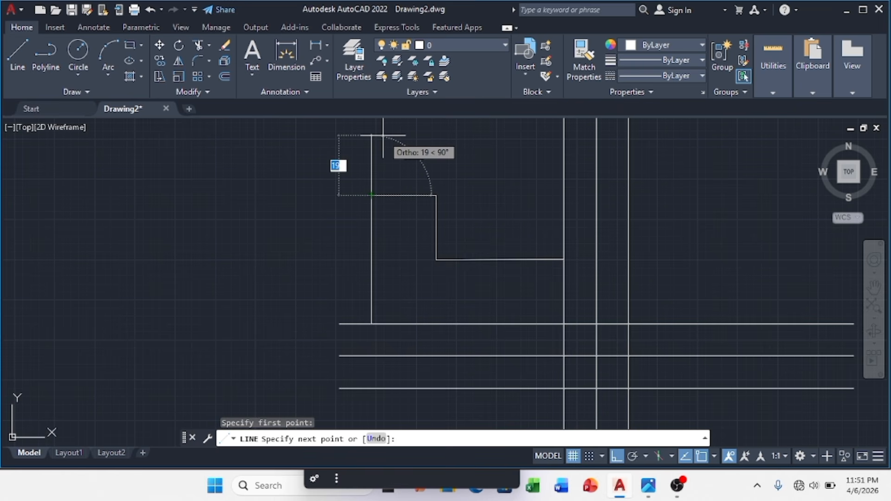
text(20)
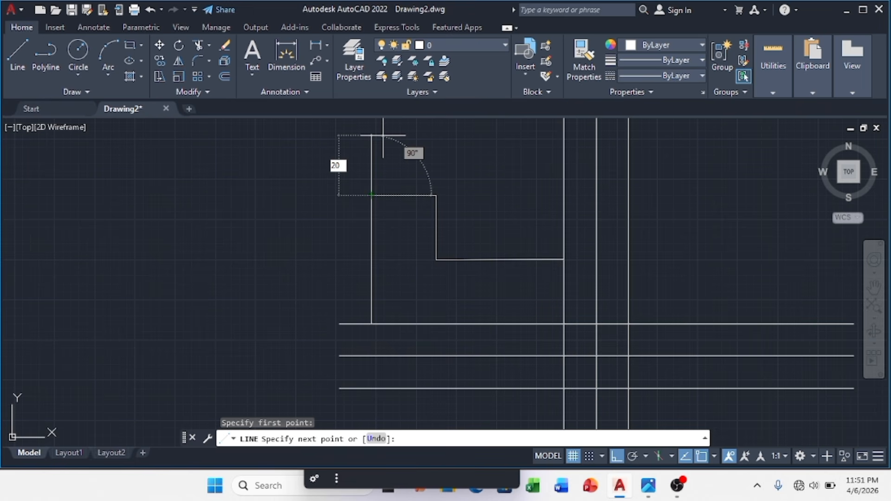
key(Return)
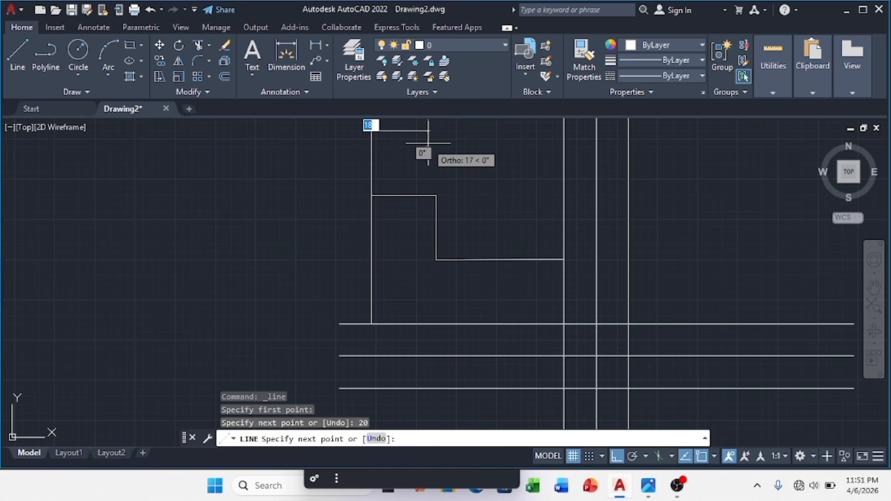
text(20)
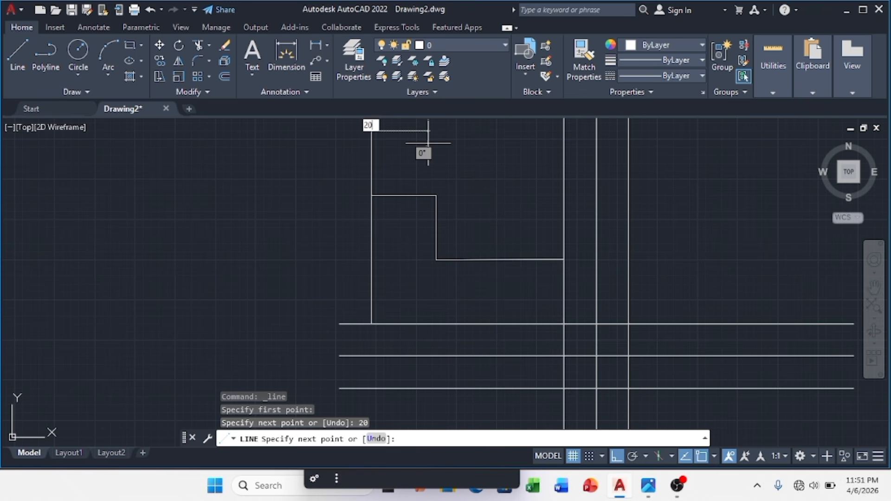
key(Return)
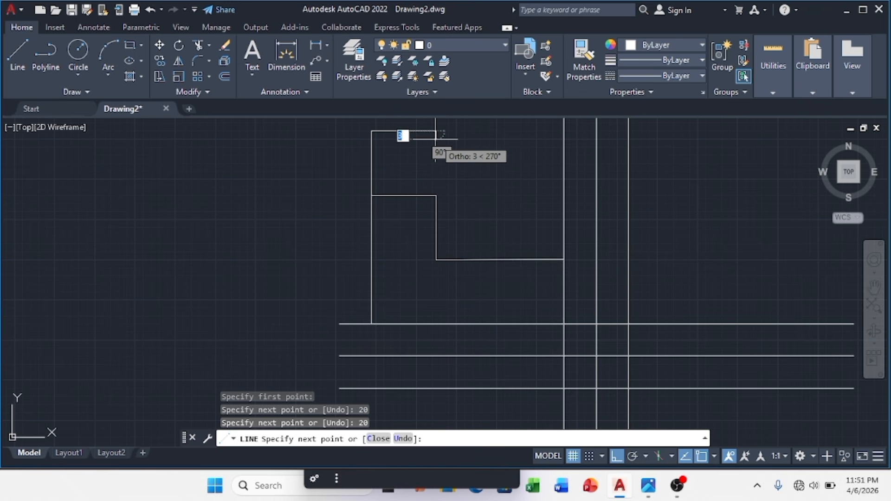
key(Escape)
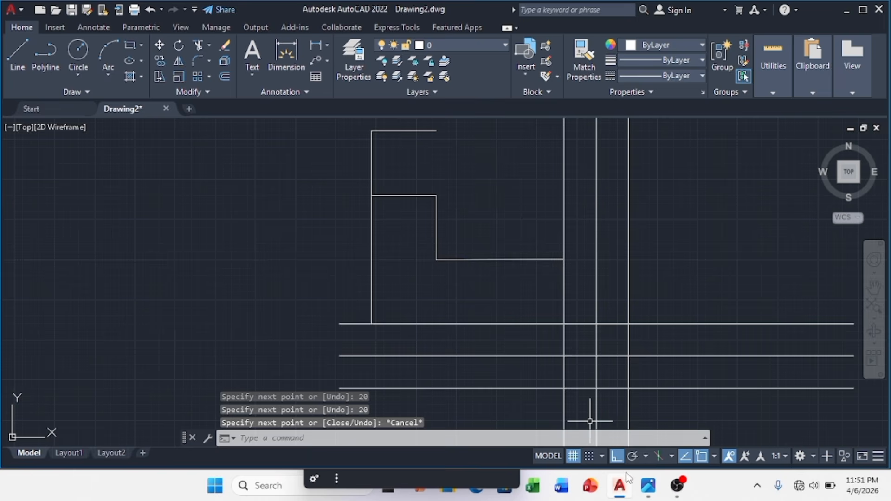
Step: Examine the block's sloping face in the image viewer, return to AutoCAD, and measure the height from the upper horizontal line to the lower ledge
click(649, 495)
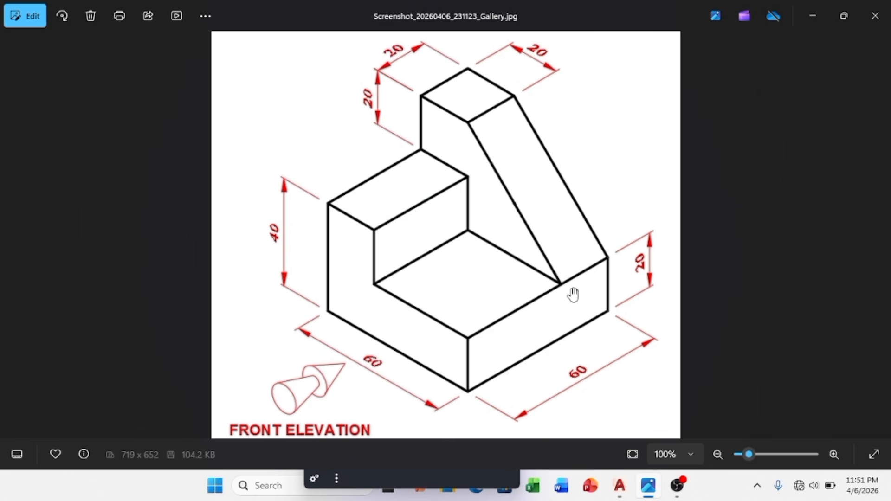
click(619, 488)
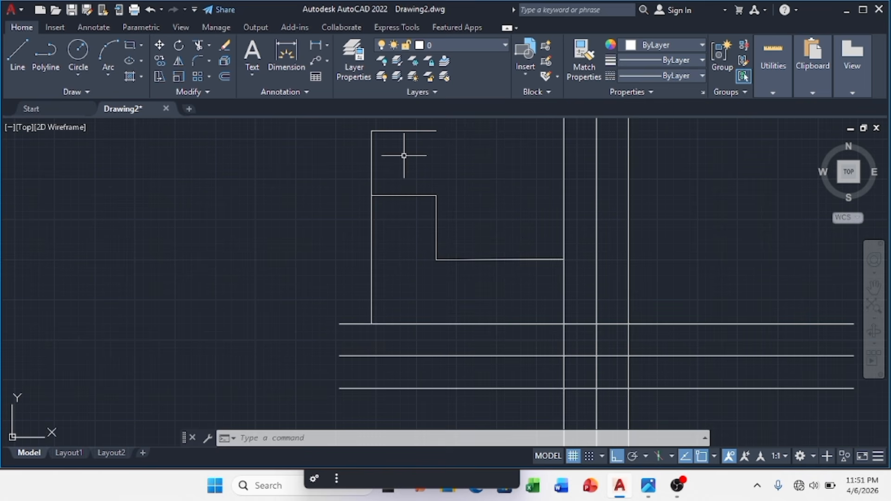
click(500, 259)
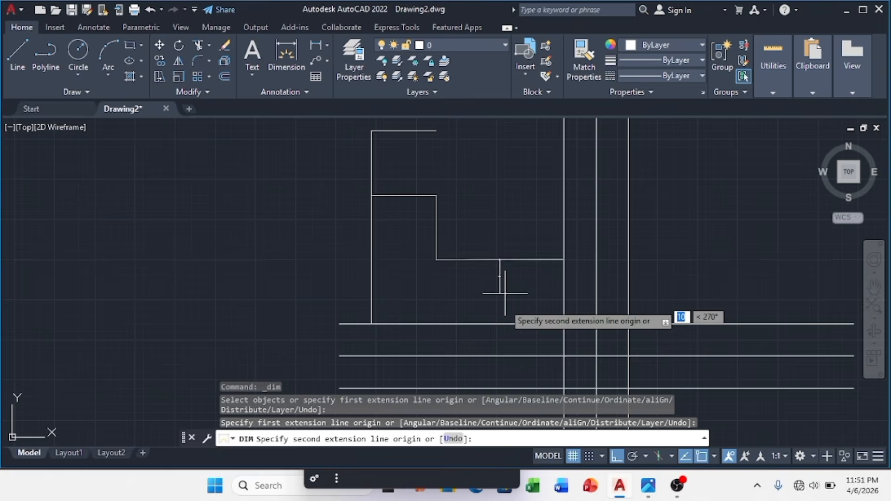
click(509, 324)
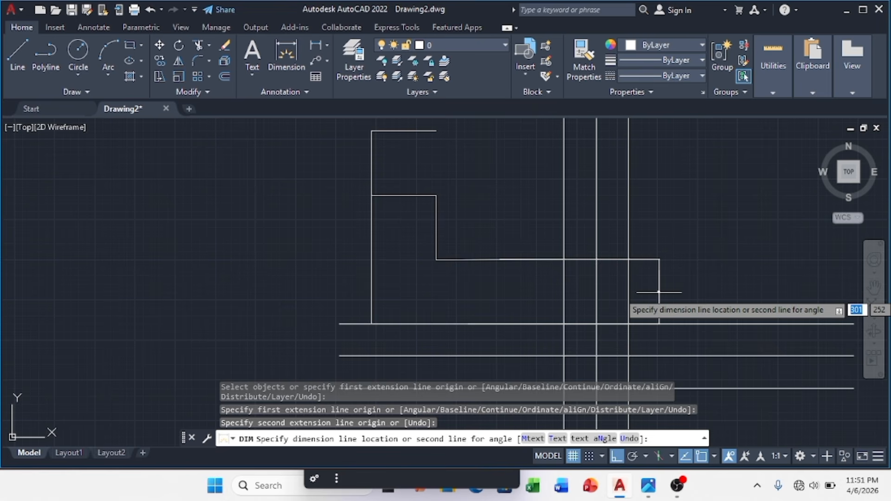
scroll(659, 293, up, 3)
key(Escape)
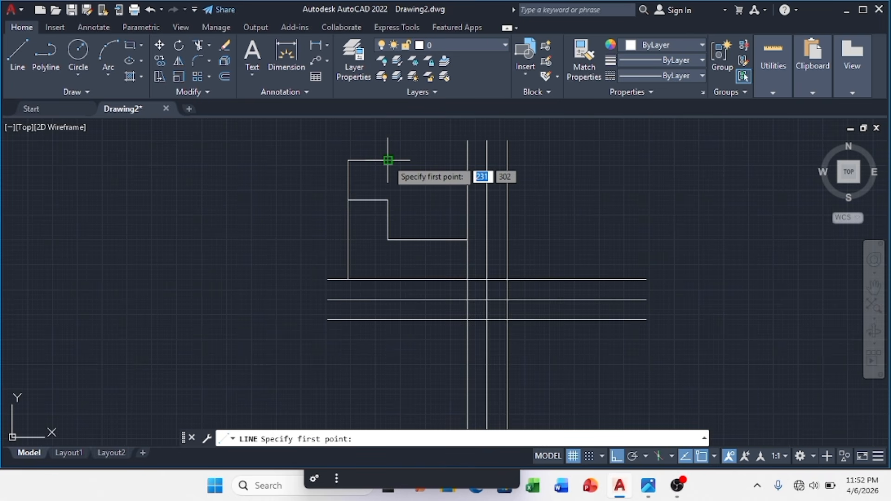
Step: Draw the sloping edge from the right end of the top edge to the ledge's outer end, and trim the left vertical line above it
click(388, 160)
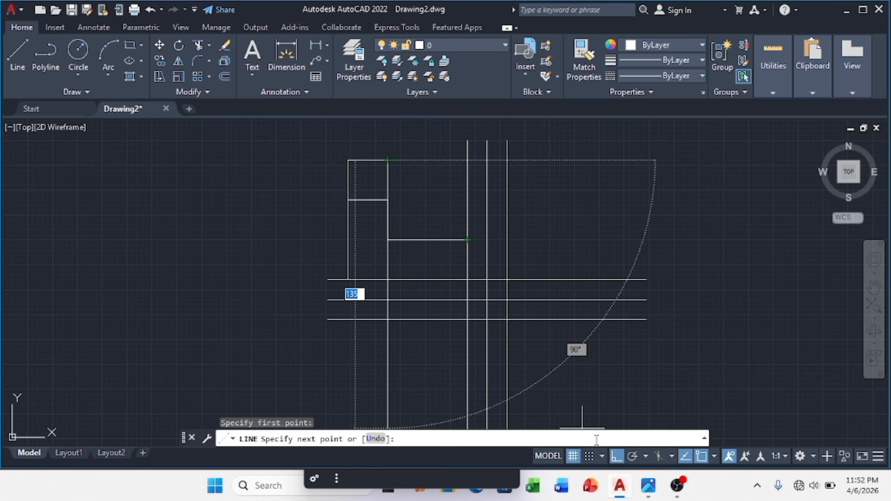
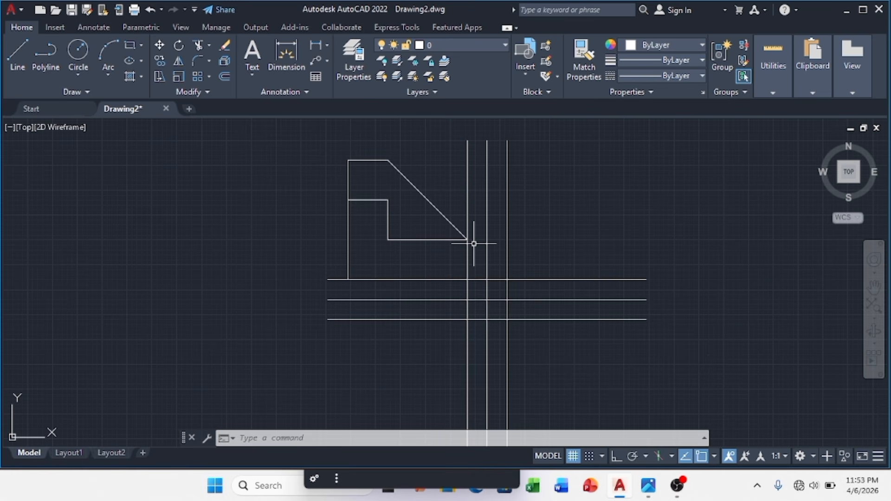
text(TRIM)
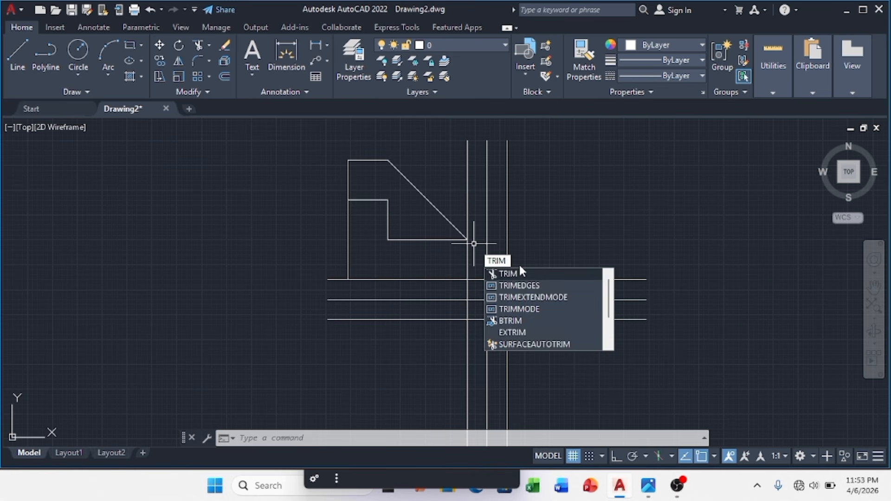
click(509, 274)
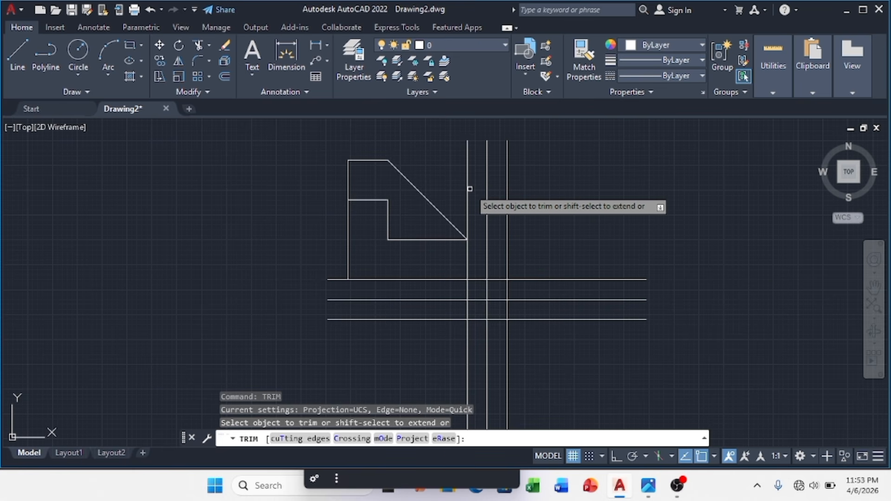
click(468, 186)
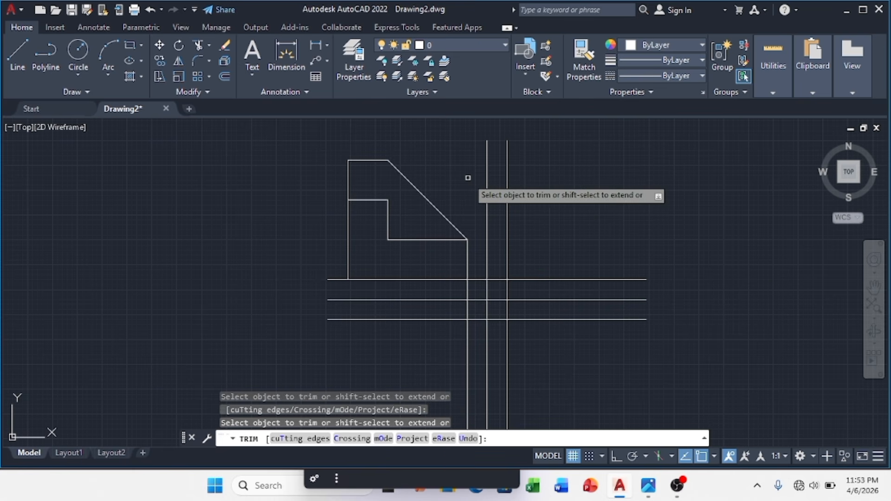
key(Escape)
key(Escape)
key(Escape)
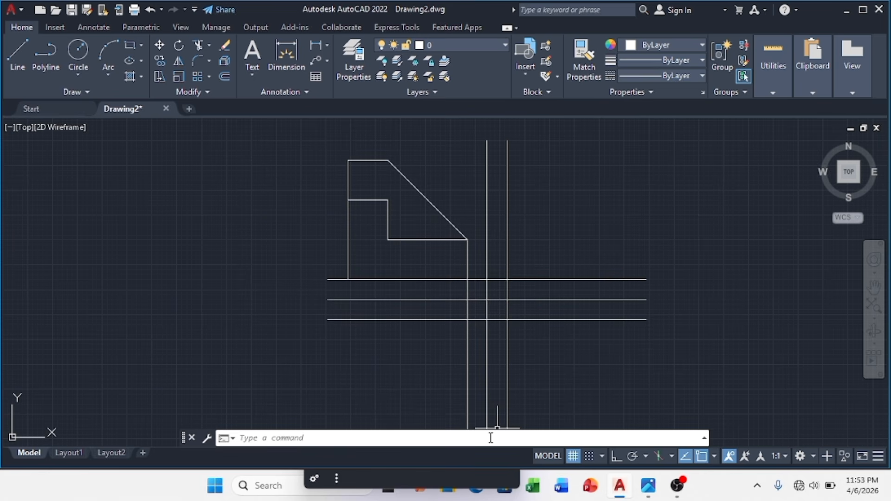
scroll(564, 275, down, 2)
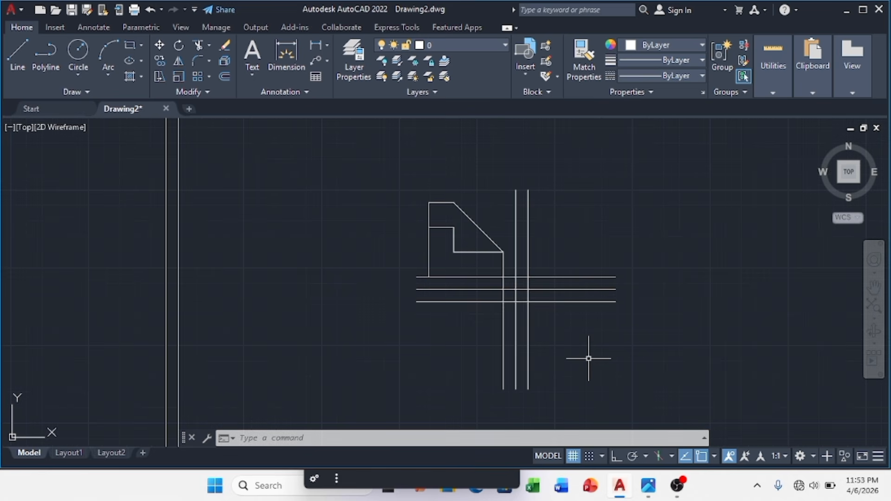
middle_drag(589, 359, 591, 303)
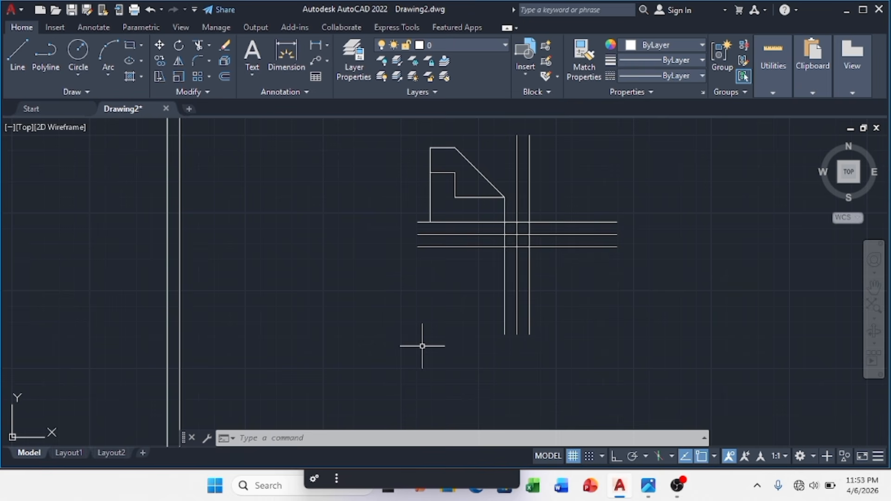
text(TRIM)
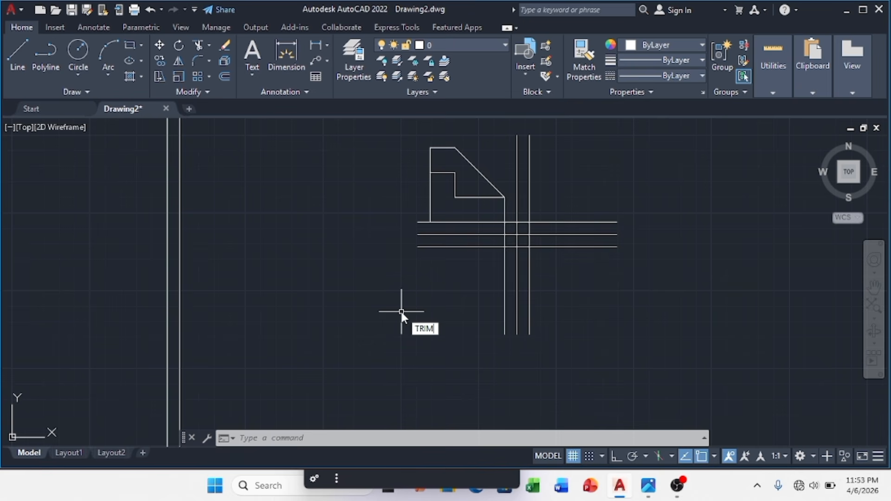
key(Return)
click(446, 335)
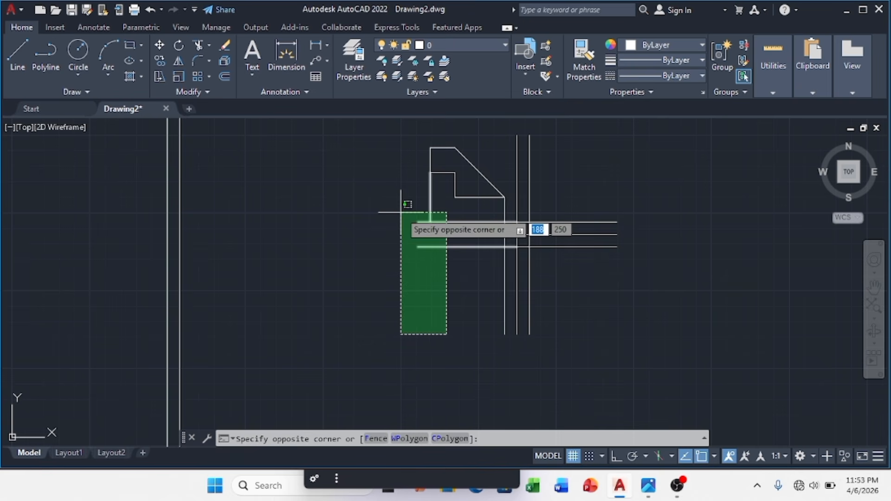
key(Escape)
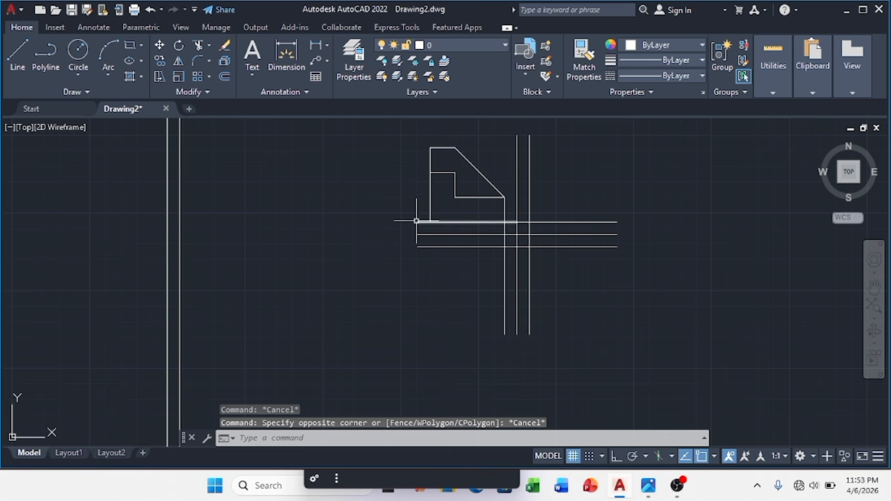
Step: Trim the upper horizontal line's overhanging end back to the left edge of the front profile
text(R)
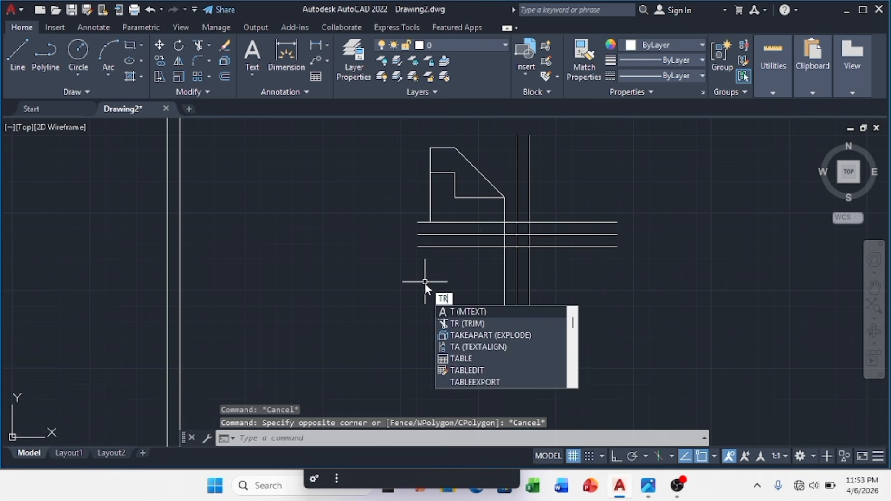
click(461, 310)
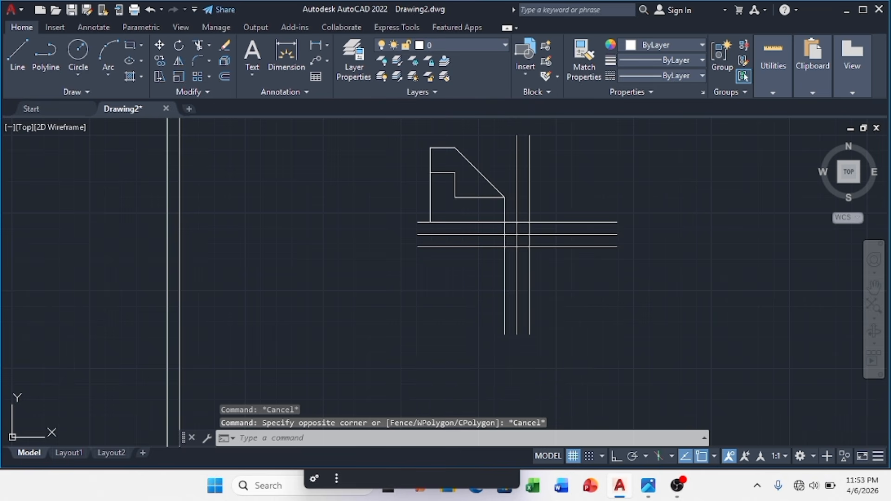
click(421, 221)
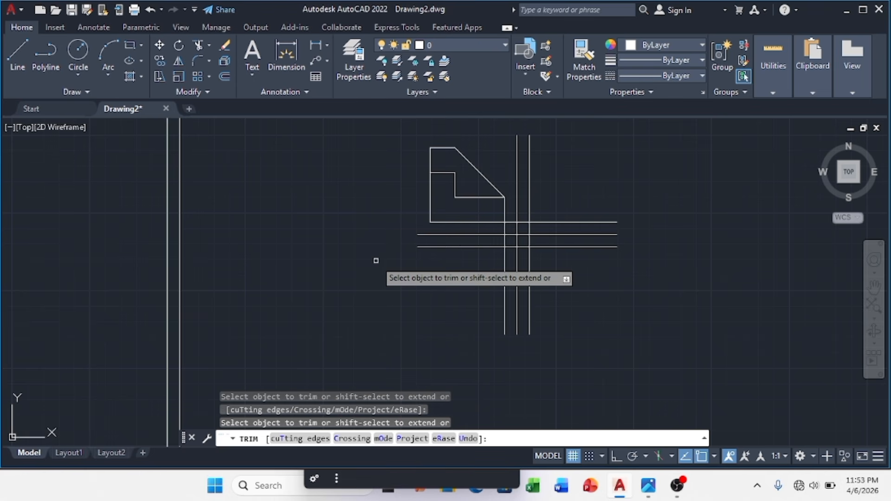
key(Escape)
key(Escape)
key(Escape)
key(Escape)
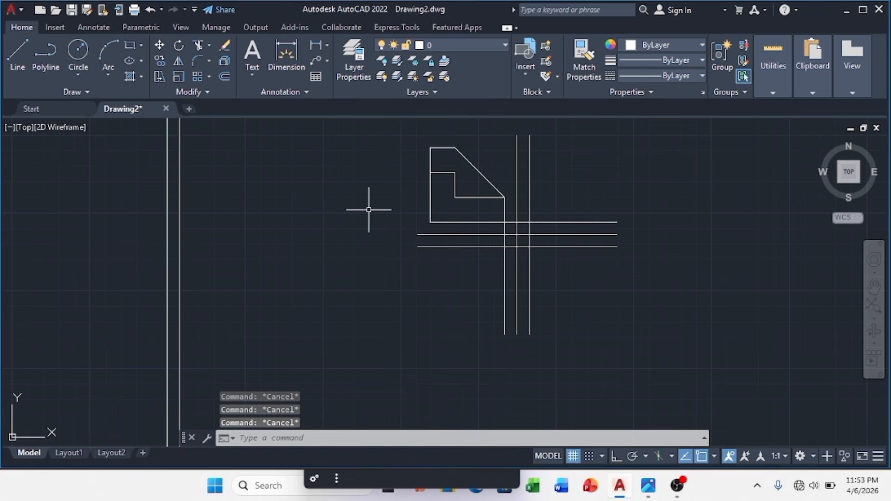
Step: Make HIDDEN the current layer and, with Ortho on, draw a vertical projection line about 90 mm down from the front profile's lower-left corner
click(502, 45)
click(487, 74)
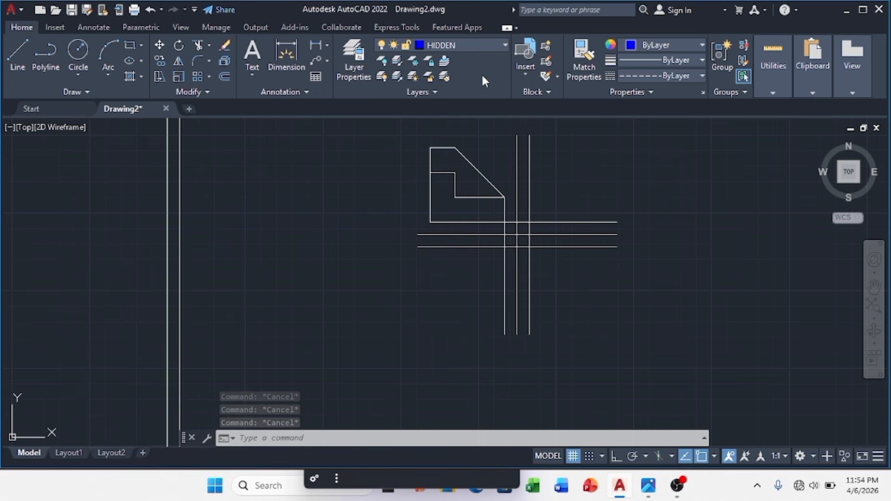
click(13, 58)
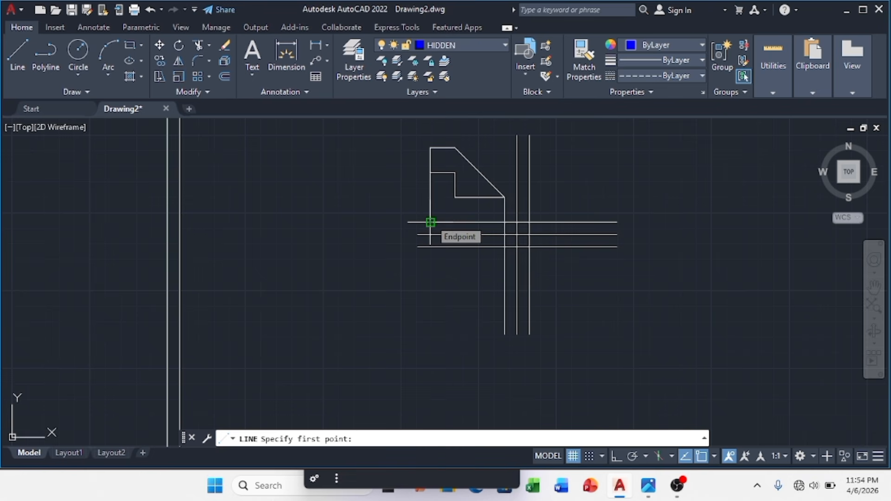
click(431, 222)
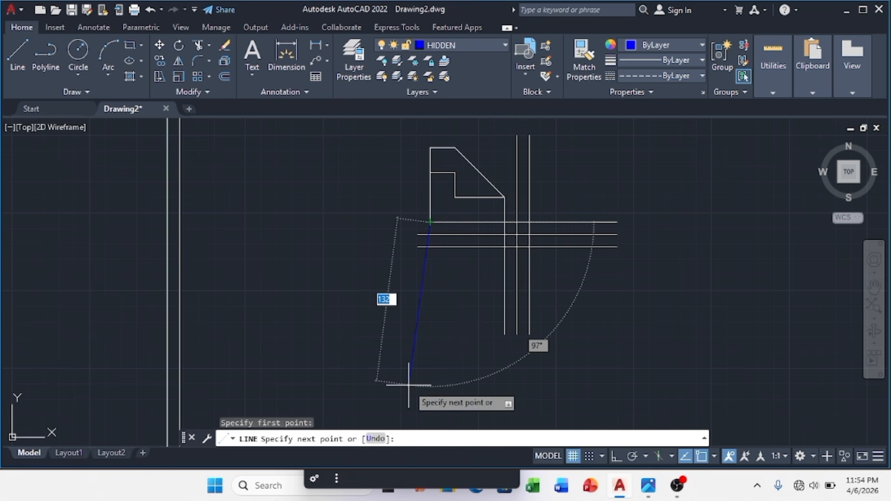
key(F8)
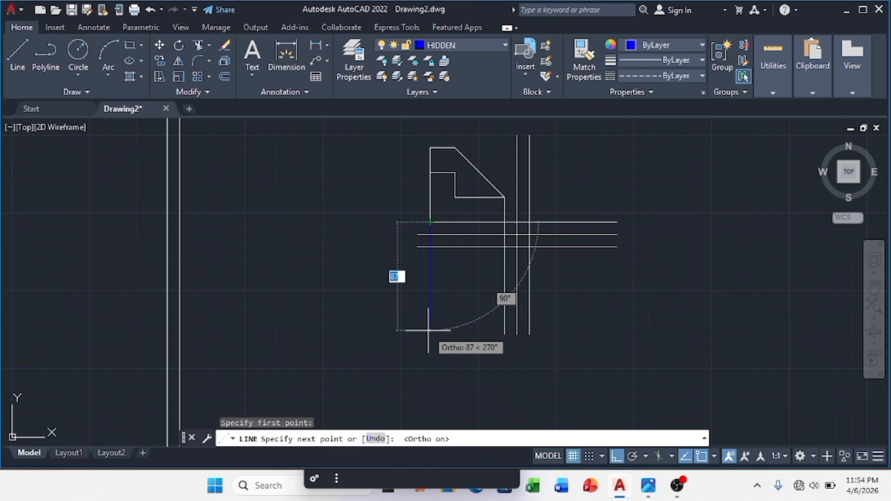
click(431, 336)
key(Escape)
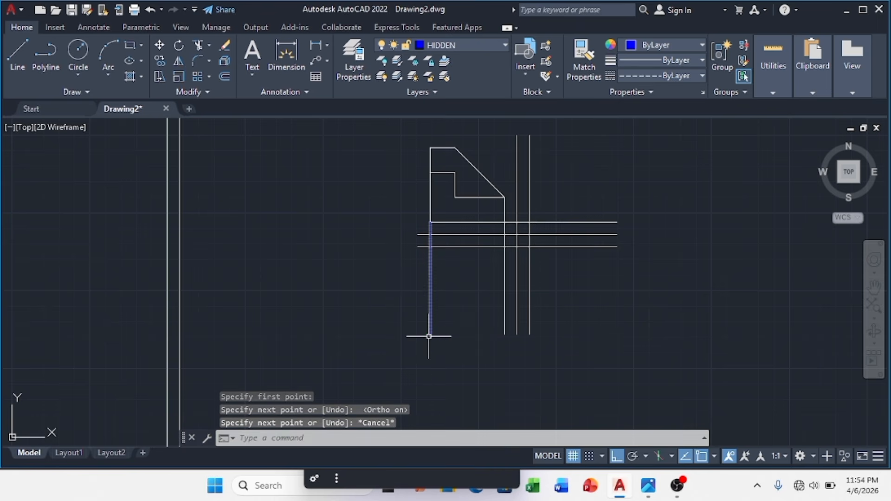
Step: Draw a second vertical projection line from the inner step corner down to about the level of the first projection line's lower end
click(16, 54)
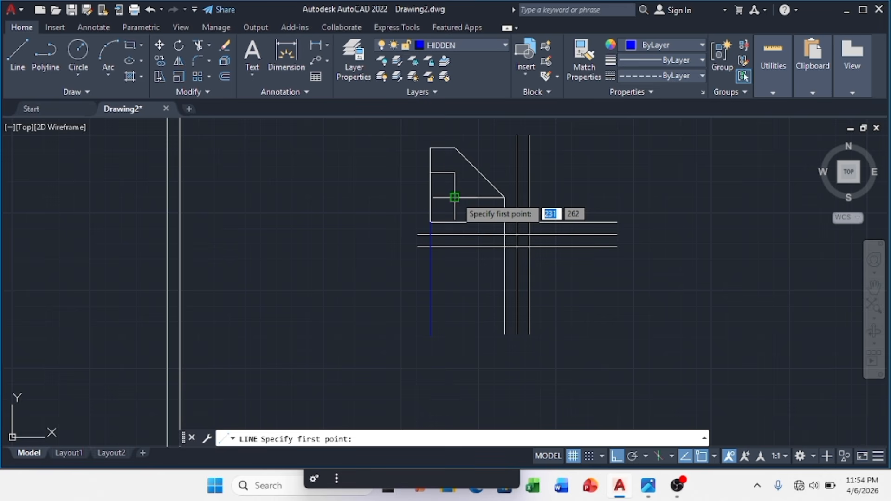
click(455, 197)
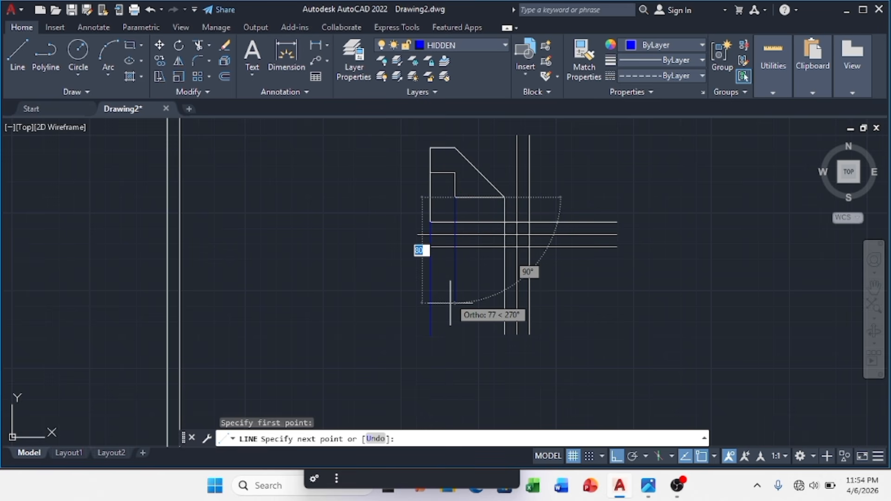
text(80)
key(Return)
key(Escape)
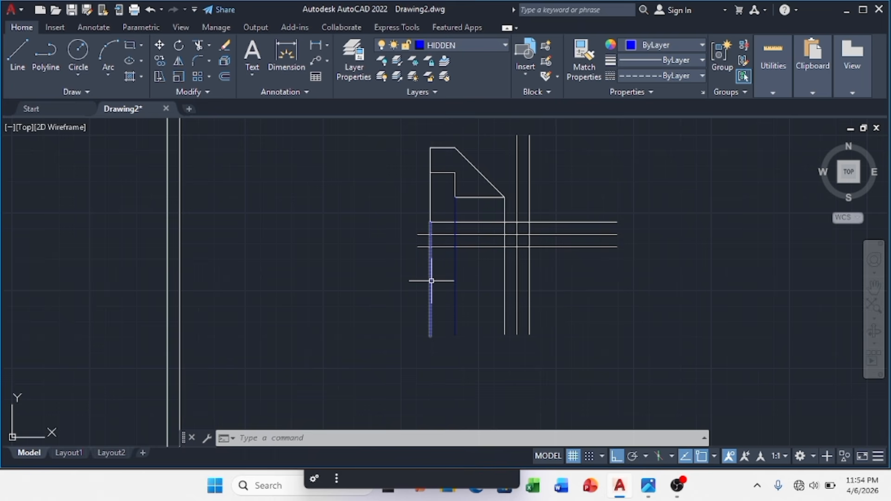
Step: Make layer 0 current and draw the plan's left edge down from the lowest horizontal line in 20 mm and 40 mm segments
mouse_move(431, 281)
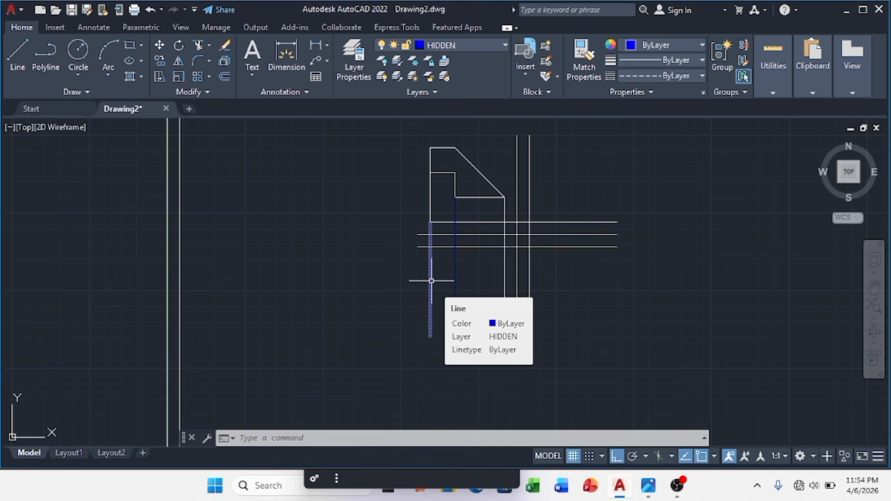
click(485, 43)
click(478, 60)
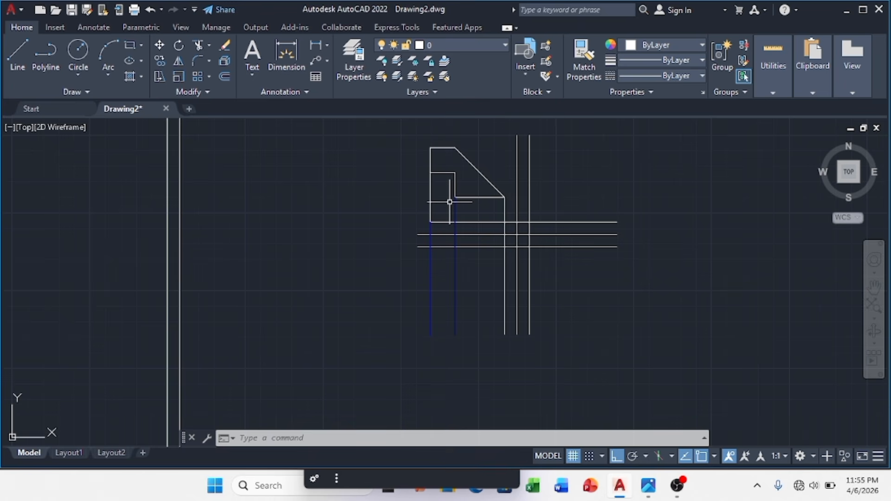
click(13, 72)
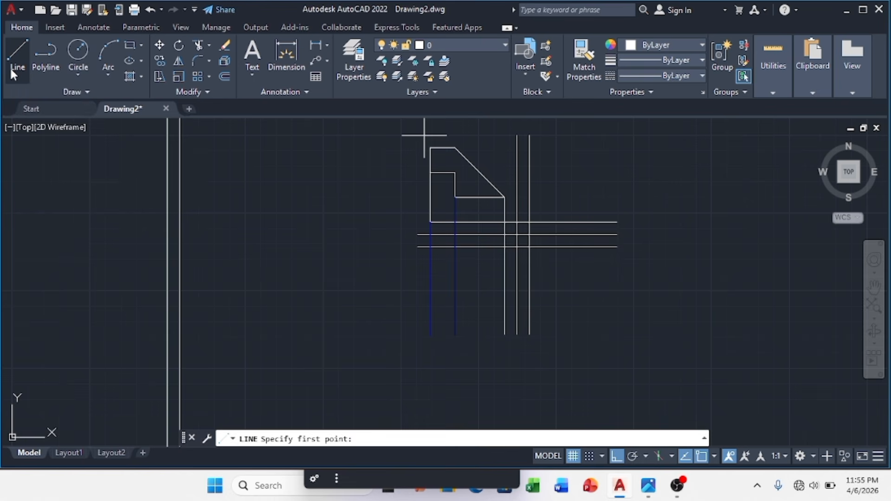
click(430, 247)
scroll(430, 247, up, 2)
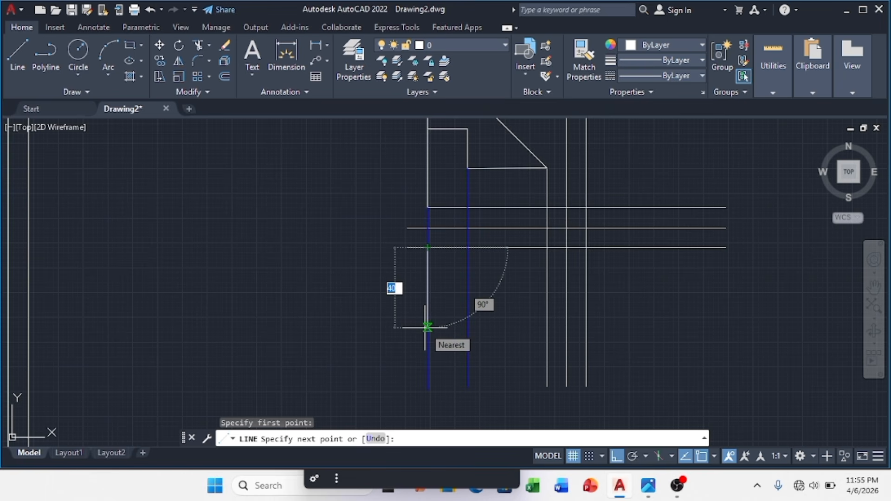
text(20)
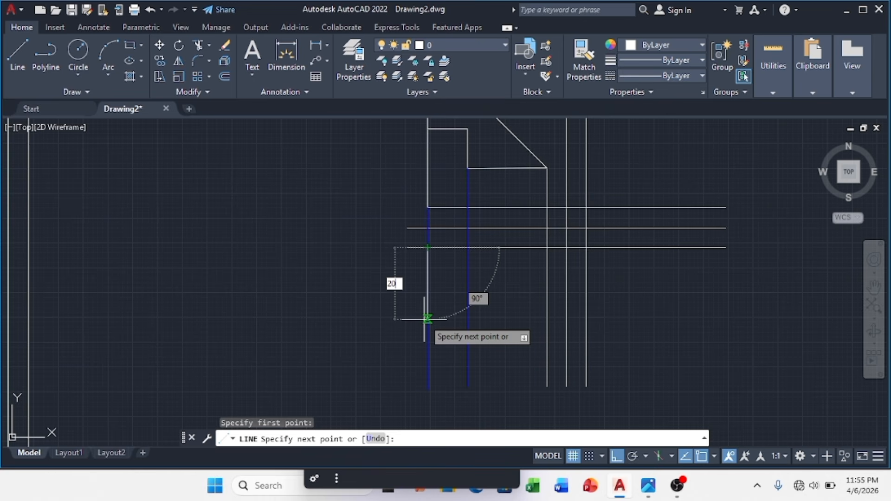
key(Return)
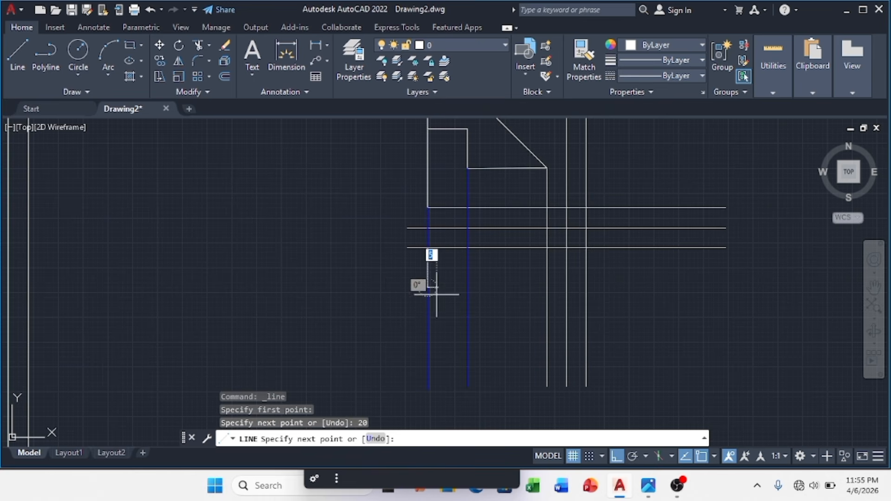
text(40)
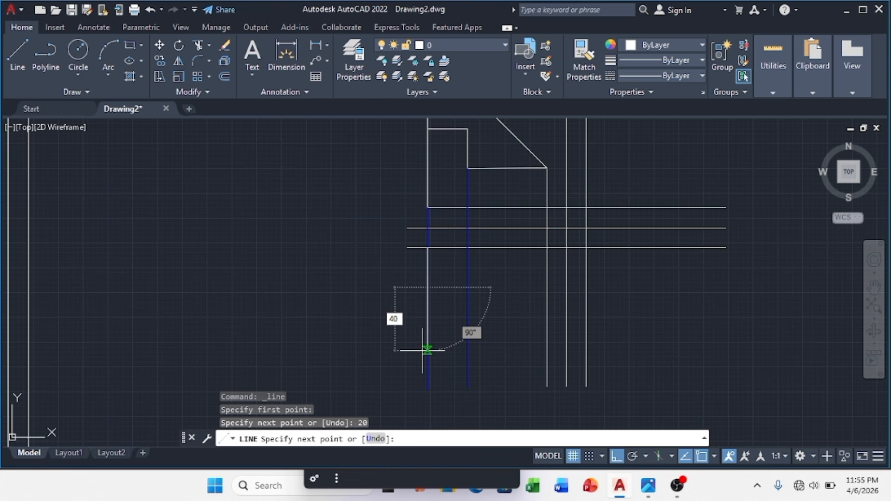
key(Return)
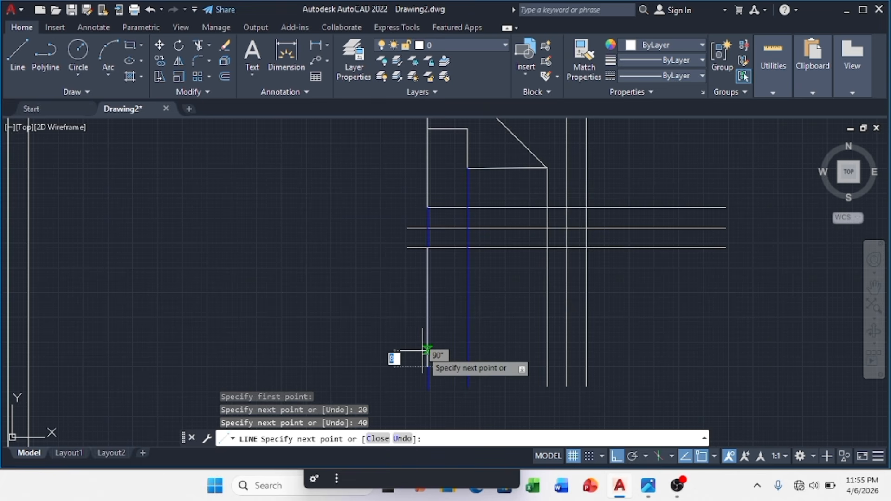
Step: Draw the plan's bottom edge from the left edge's lower end across to the front profile's extended right vertical line
click(547, 366)
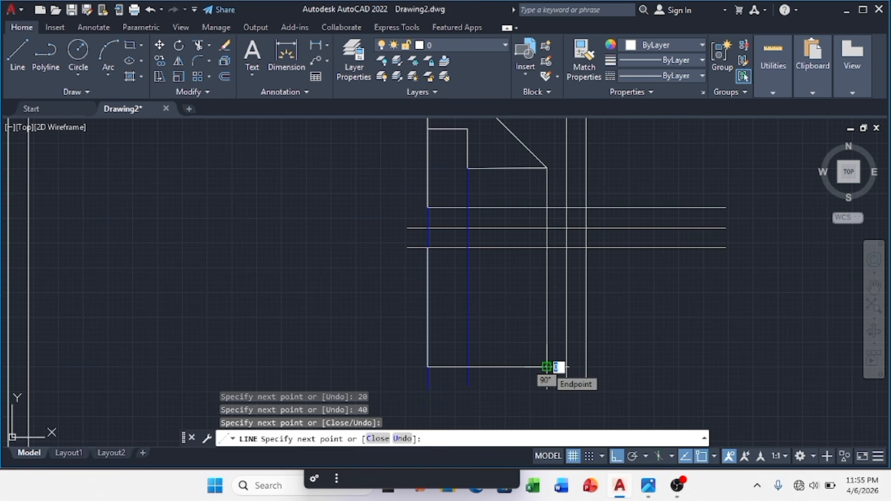
key(Escape)
key(Escape)
key(Escape)
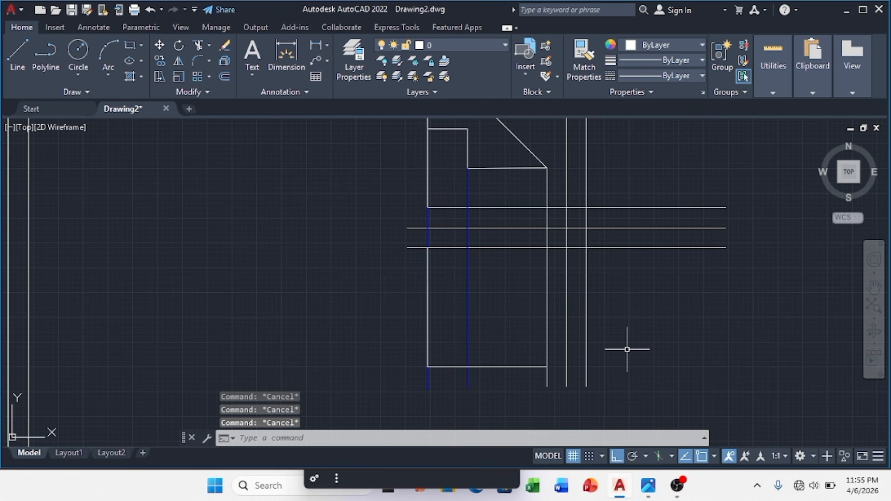
Step: Try to draw the plan's inner horizontal edge from the left edge's 20 mm division point to the right vertical line
click(13, 52)
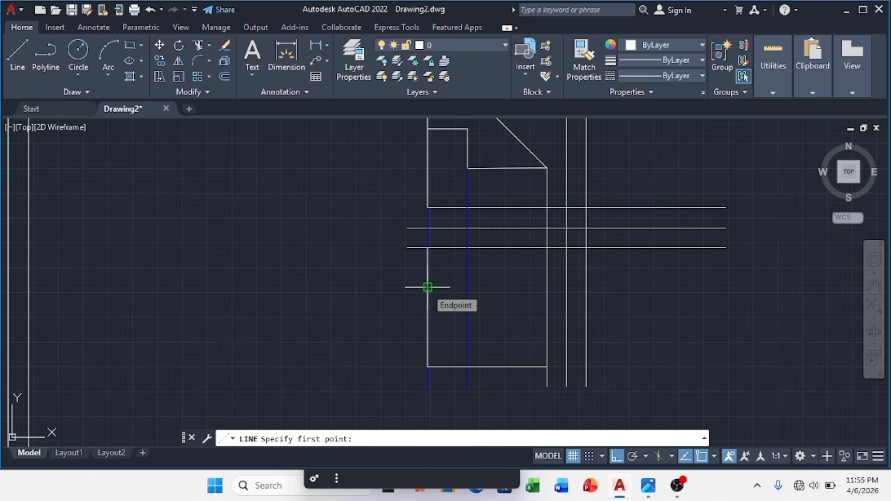
click(428, 288)
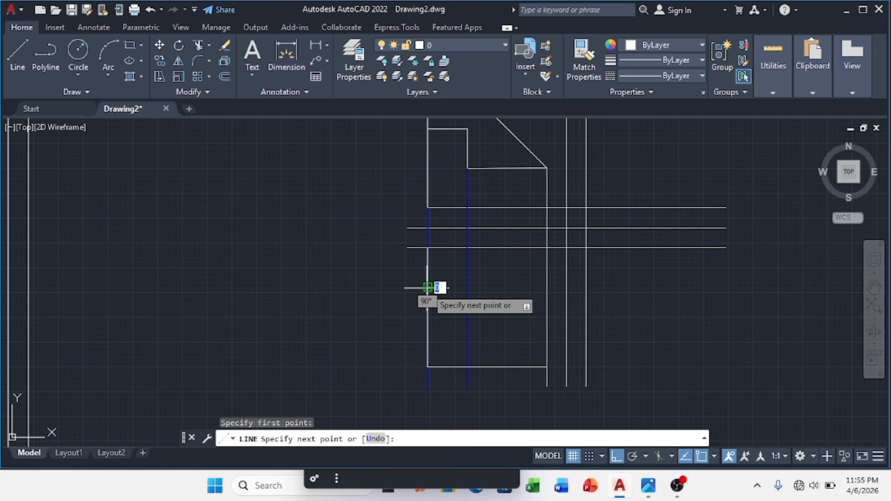
click(547, 285)
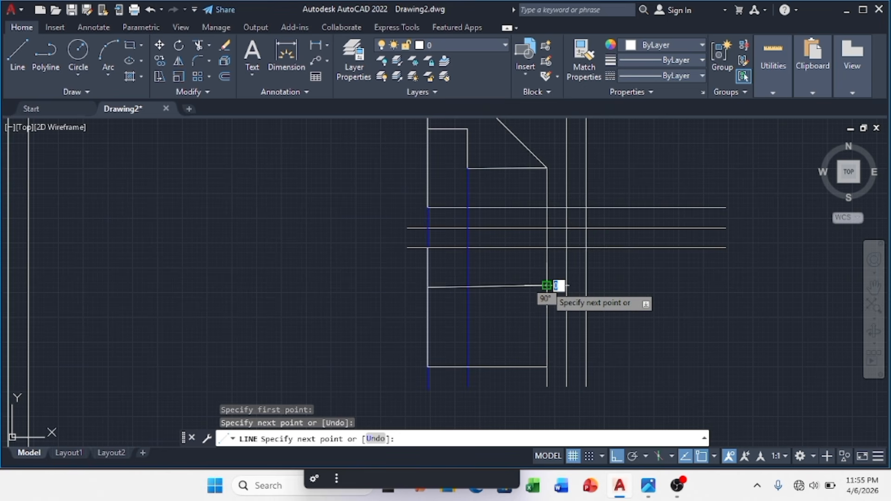
key(Escape)
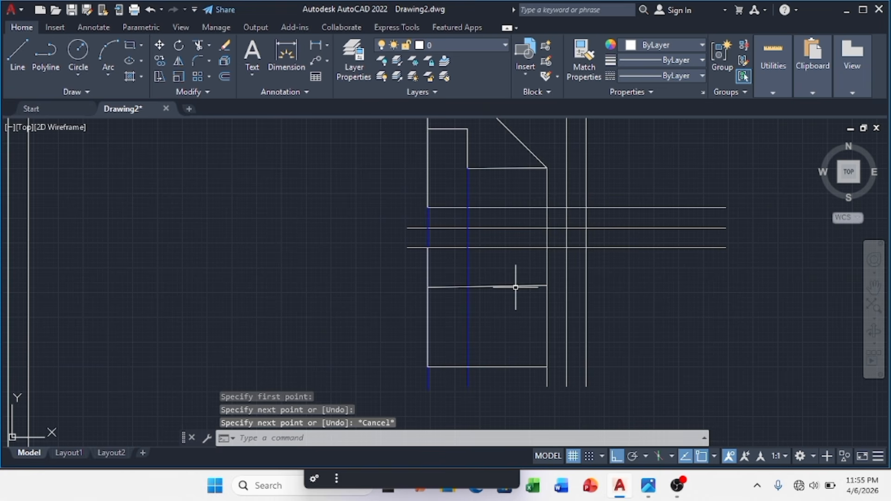
click(515, 287)
key(Delete)
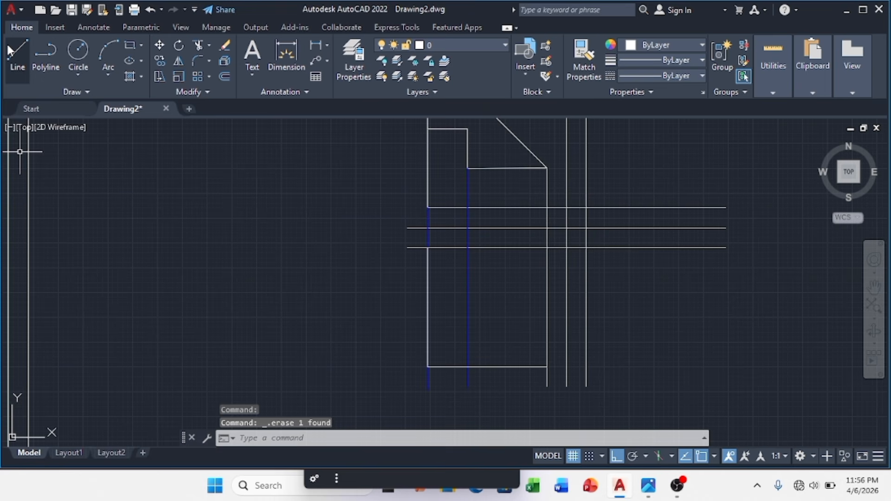
click(8, 50)
click(428, 288)
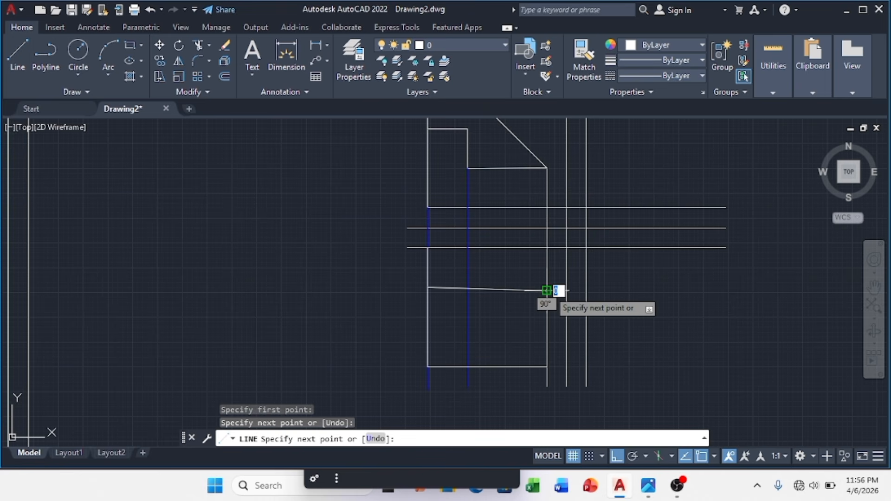
click(547, 290)
key(Escape)
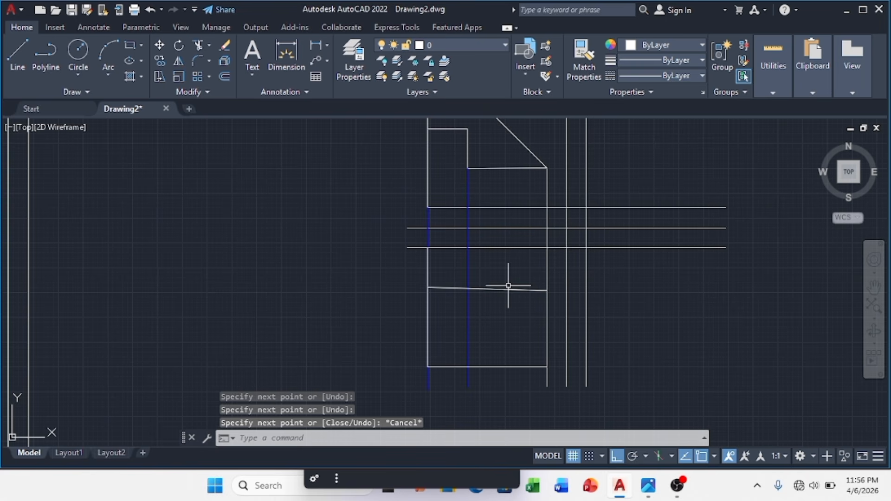
Step: Draw a level inner edge across the plan from the left edge's 20 mm division point to the right vertical line
key(space)
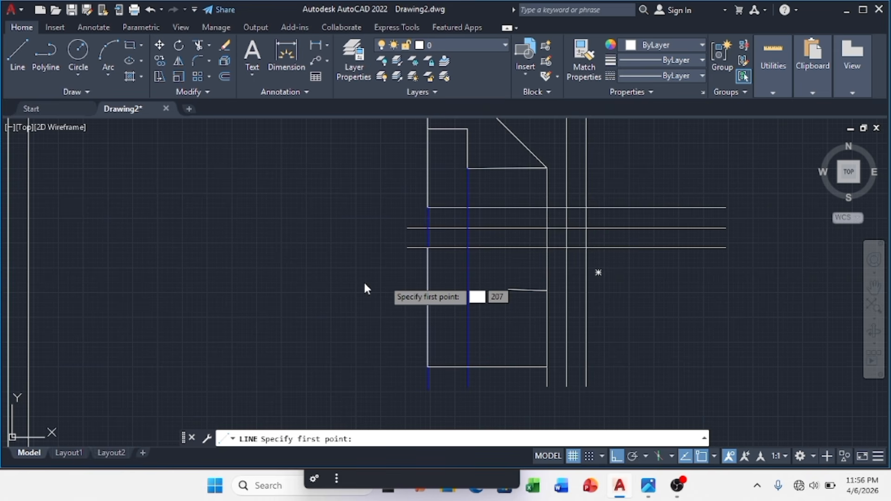
click(428, 288)
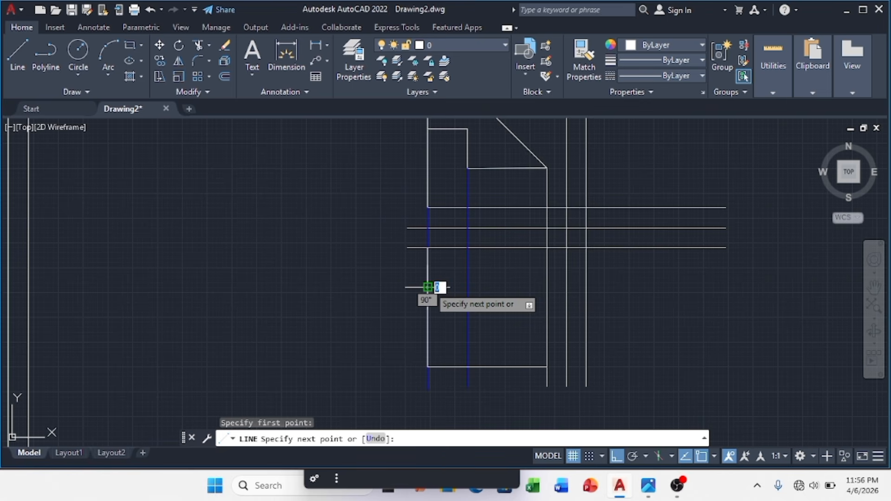
click(554, 287)
key(Escape)
key(Escape)
Step: Draw the plan's inner vertical edge 60 mm down to the bottom edge and trim the line ends overhanging below the plan
text(TRIM)
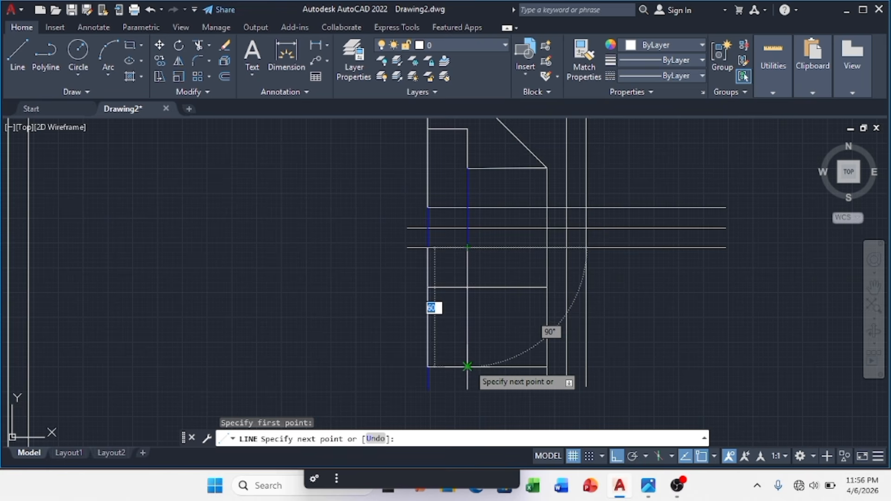
key(Escape)
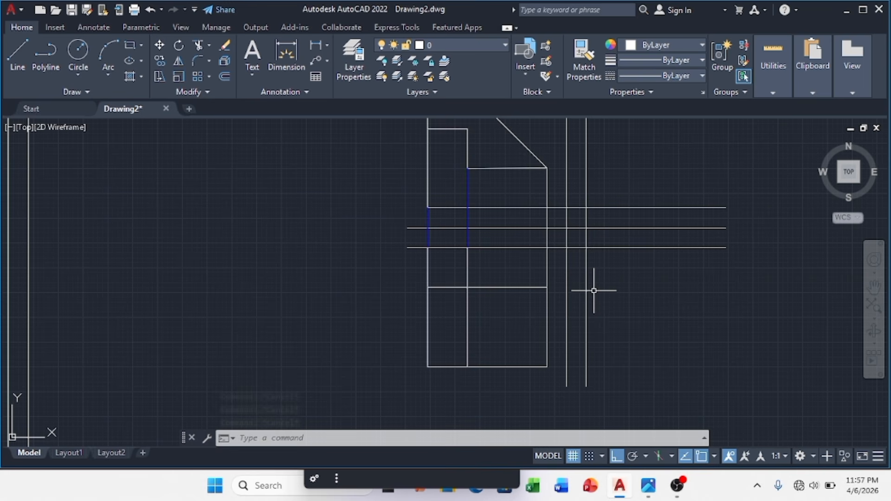
Step: On the HIDDEN layer, draw the diagonal mitre line and project the plan and front-view edges through for the side view
click(14, 56)
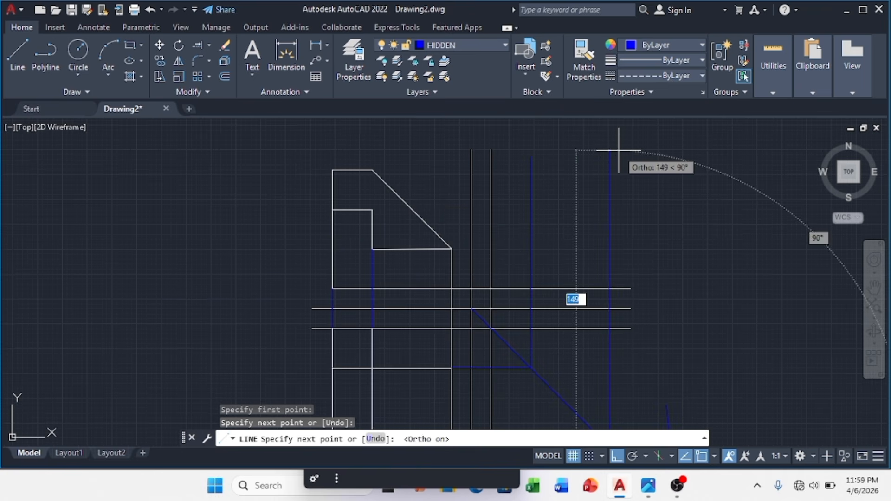
key(F8)
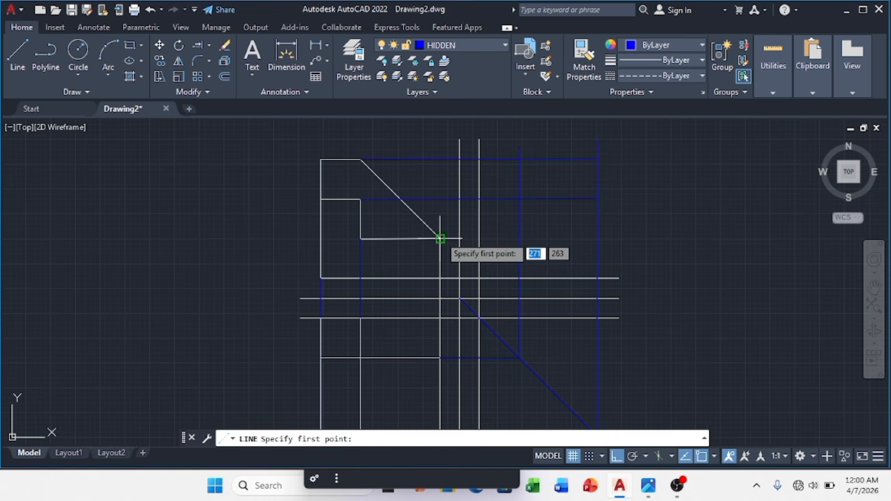
click(440, 238)
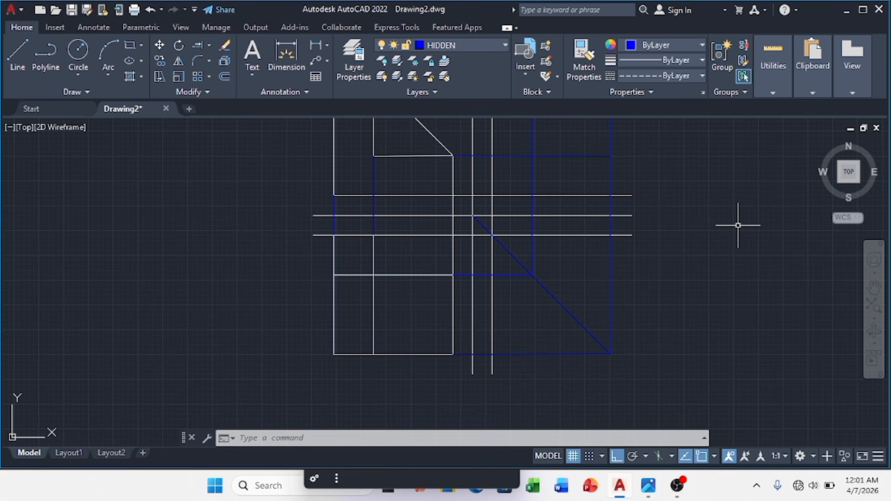
Step: Switch to the reference image to check the block's isometric shape and dimensions, and return to the AutoCAD drawing
key(alt+Tab)
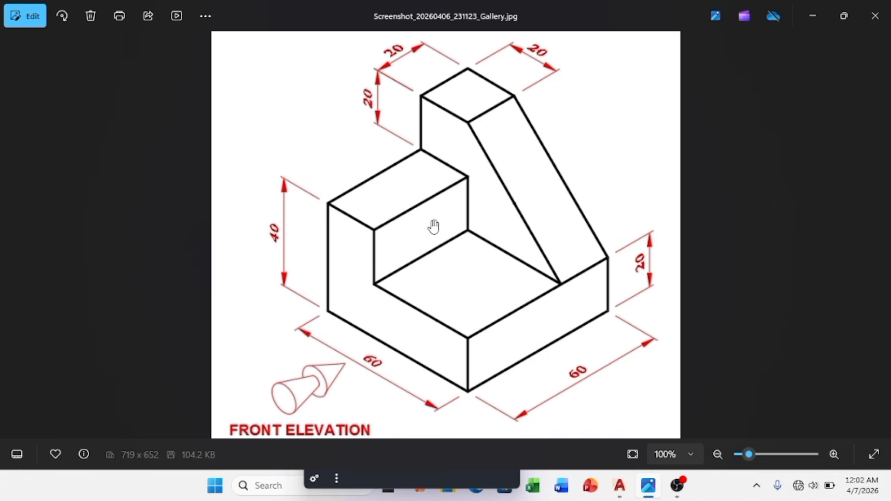
key(alt+Tab)
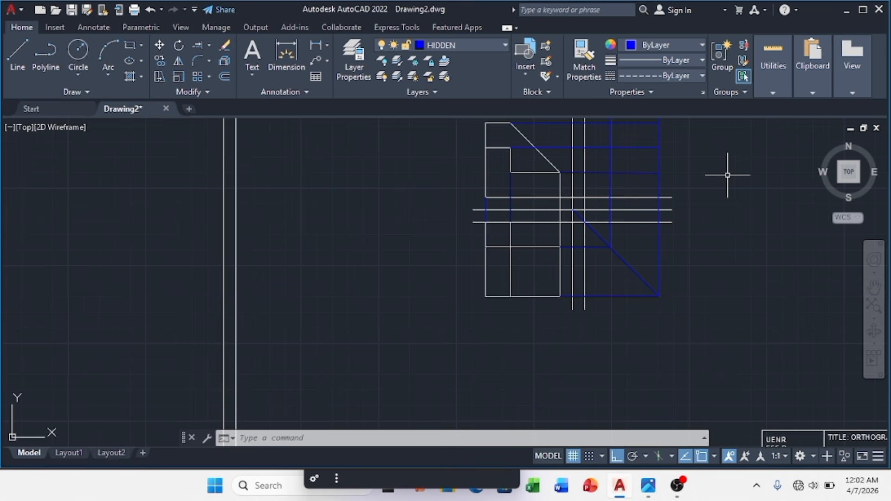
middle_drag(727, 175, 705, 253)
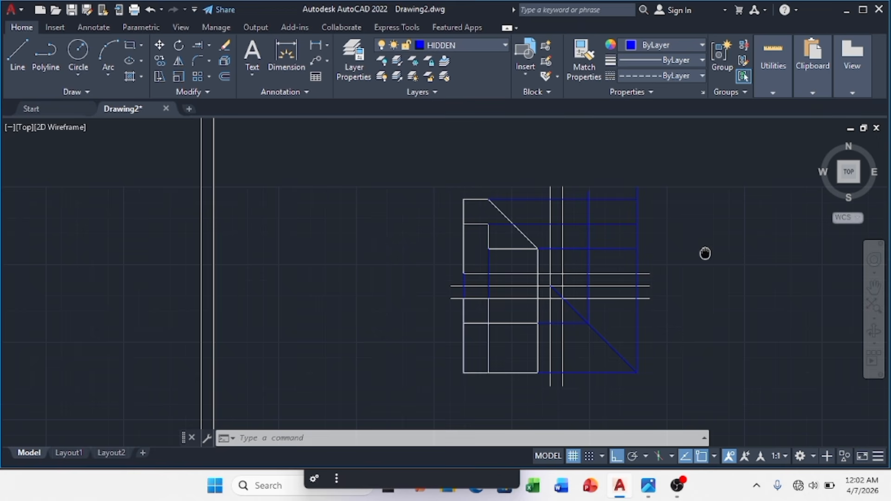
middle_drag(705, 253, 704, 255)
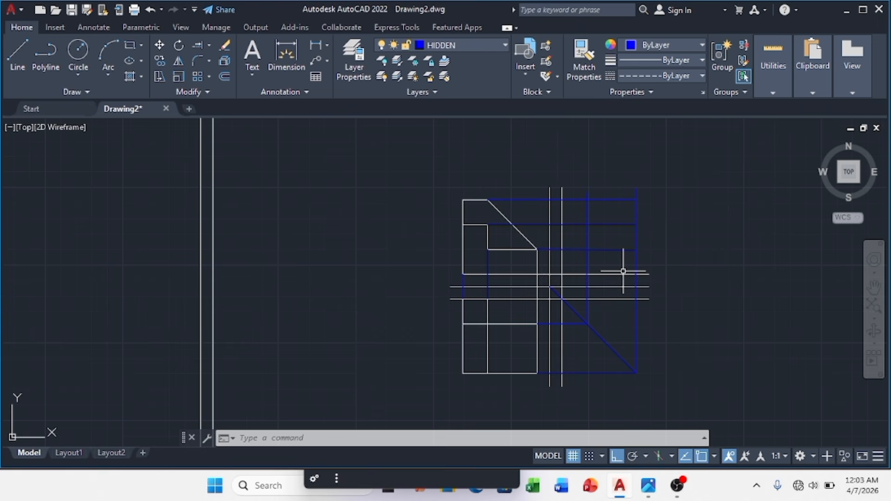
Step: Make layer 0 current and trace the side view's 60 mm right edge and its inner vertical edge down to the base line
click(502, 43)
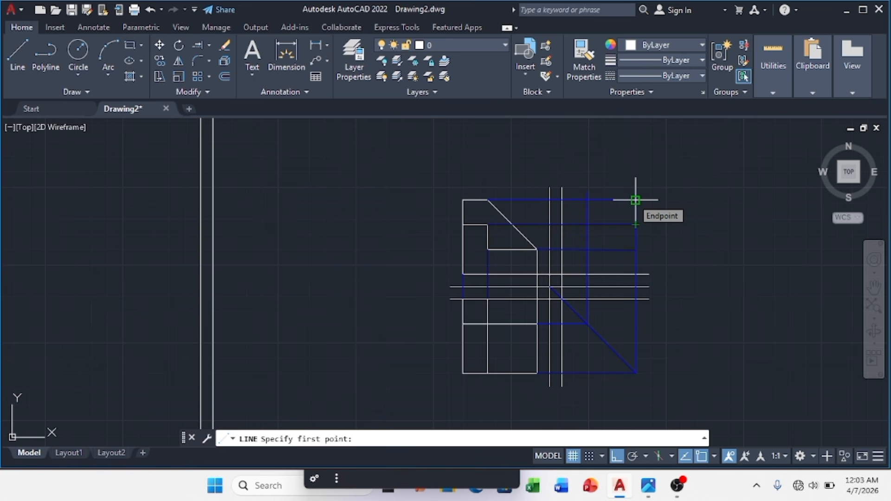
click(635, 200)
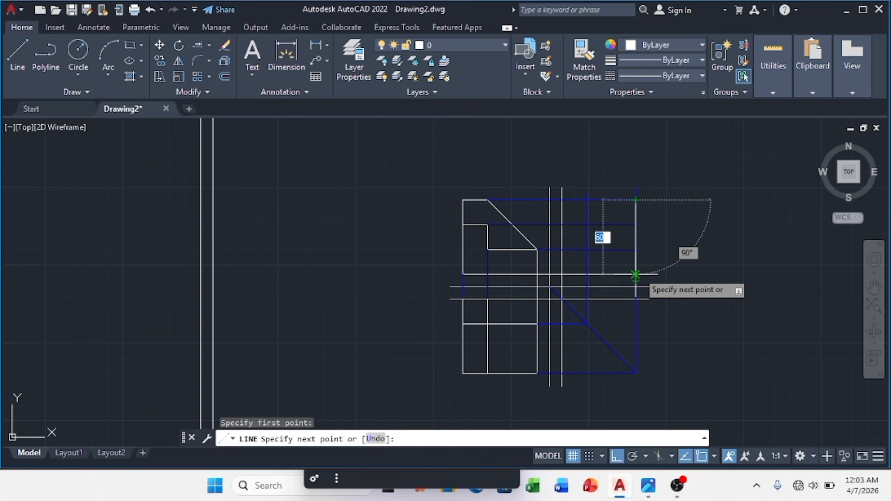
key(Return)
key(Escape)
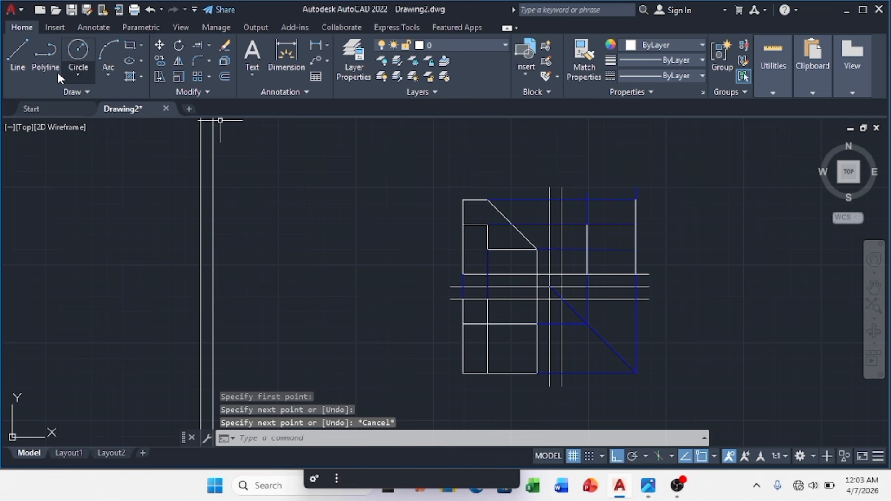
Step: Trace the side view's two horizontal step edges along the middle and lower projection lines, from the left vertical to the right edge
key(space)
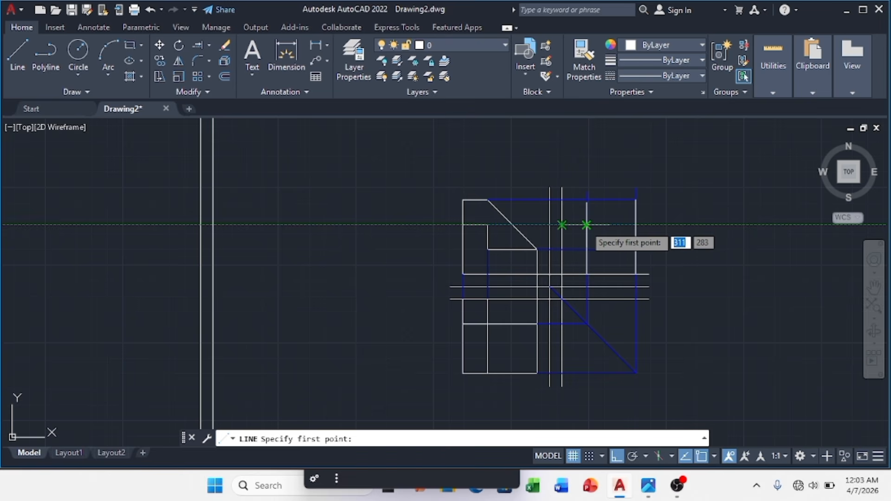
click(587, 224)
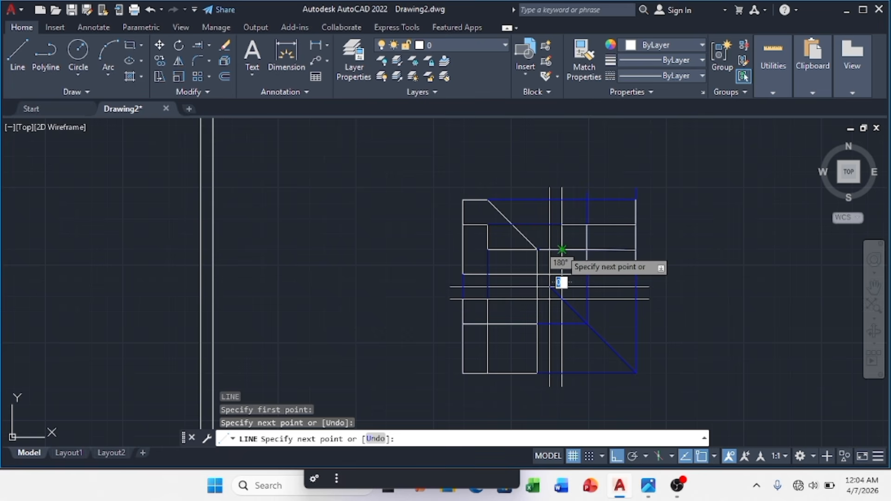
key(Escape)
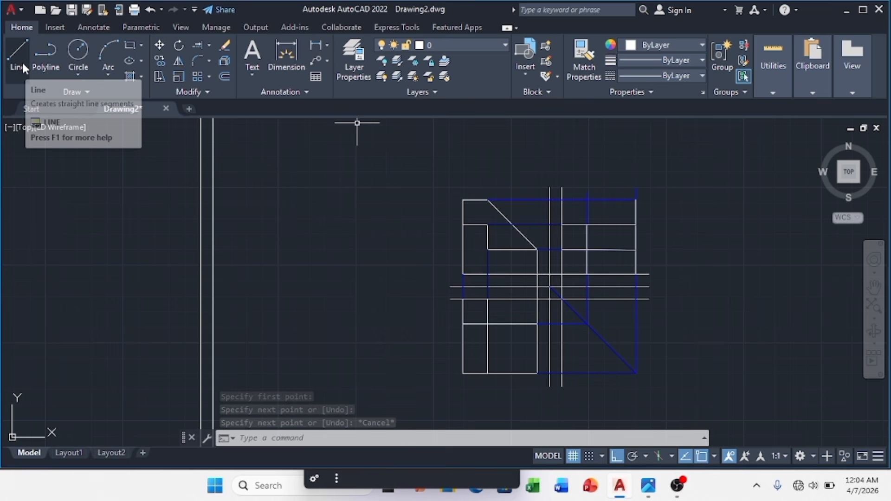
Step: Trim the right edge and projection lines extending above the side view's stepped outline, and check the shape against the reference image
key(Escape)
key(Escape)
key(Escape)
text(TRIM)
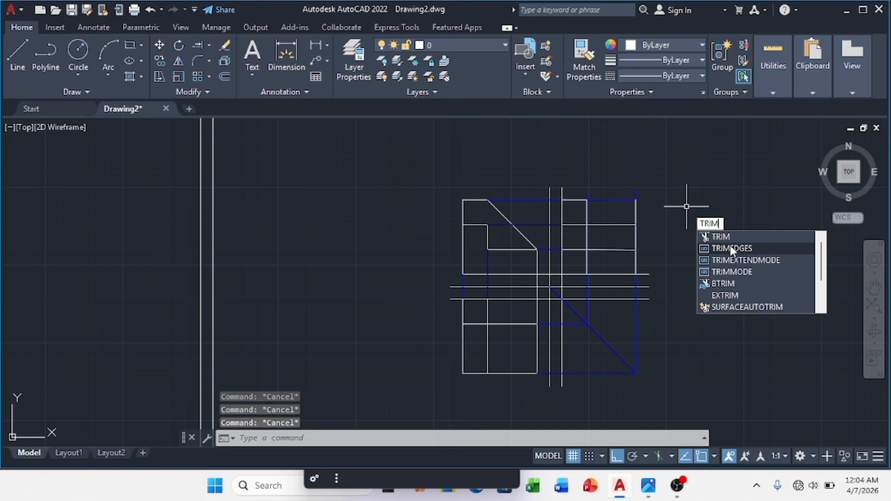
key(Return)
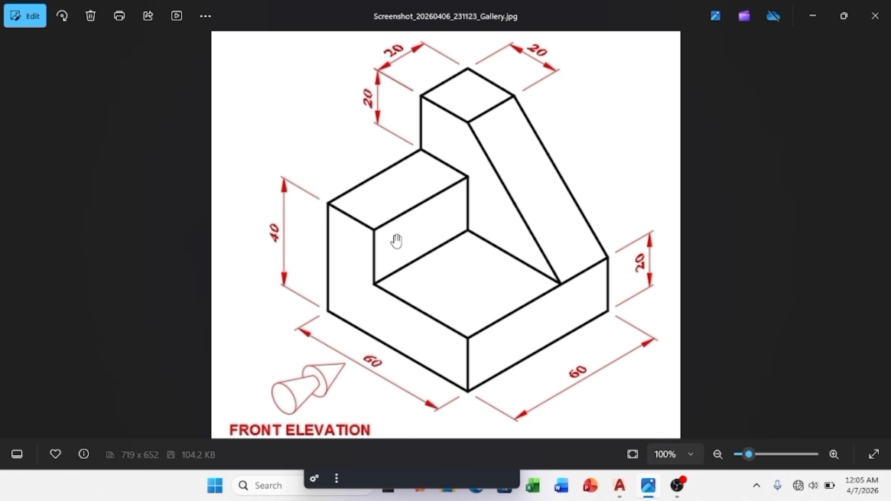
key(alt+Tab)
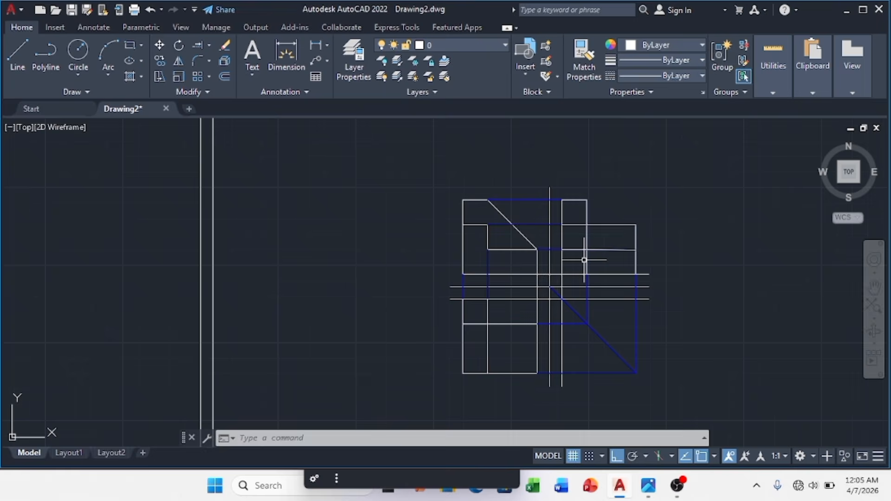
mouse_move(646, 489)
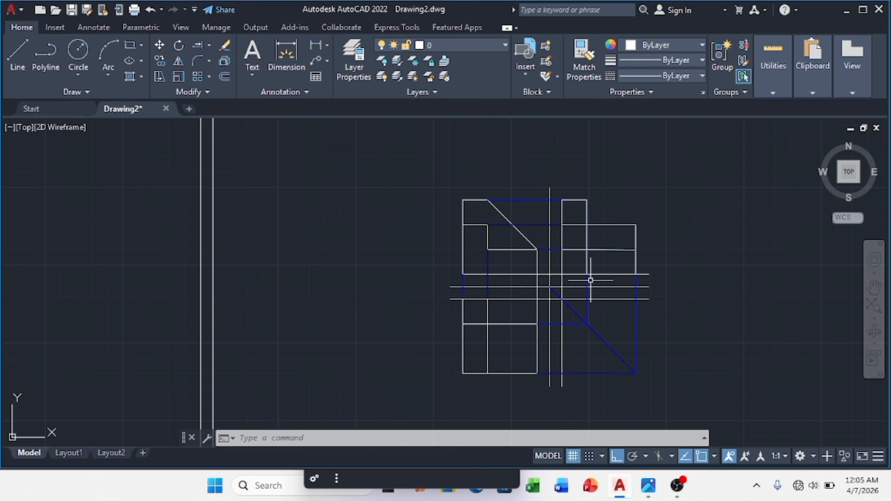
Step: Trim the side view's inner vertical edge between the lower step line and the base line
text(trim)
key(Return)
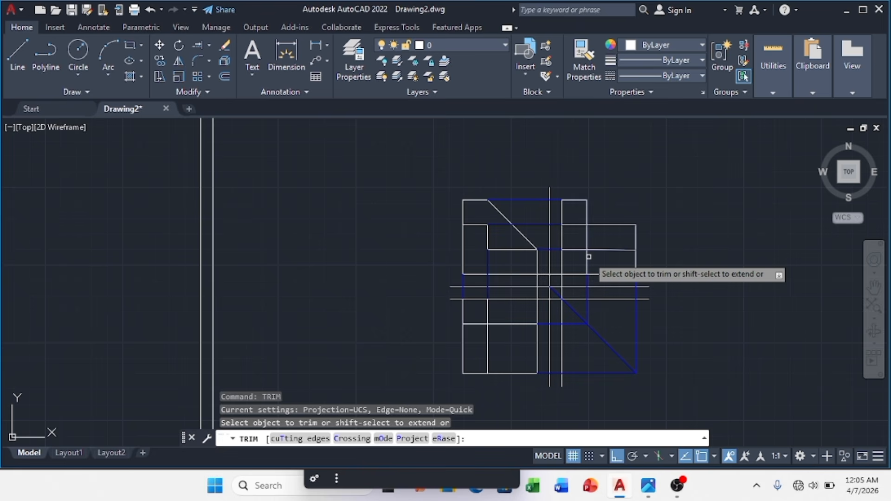
click(552, 244)
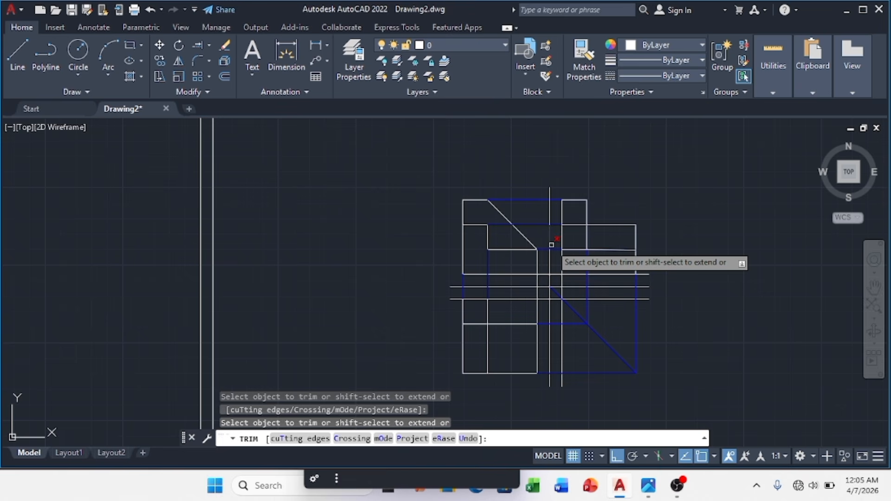
key(Escape)
key(Escape)
key(Escape)
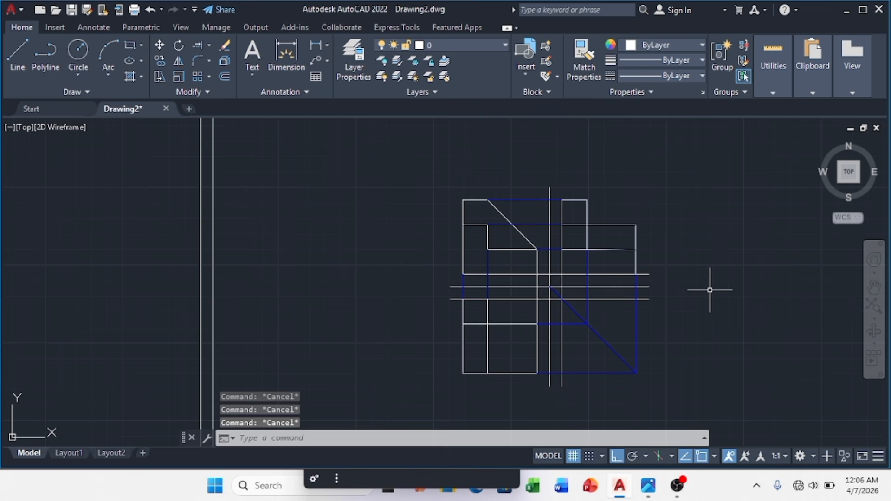
Step: Trim the projection lines linking the front view to the plan and side view, check the reference image, and return to the AutoCAD drawing
text(tr)
key(Return)
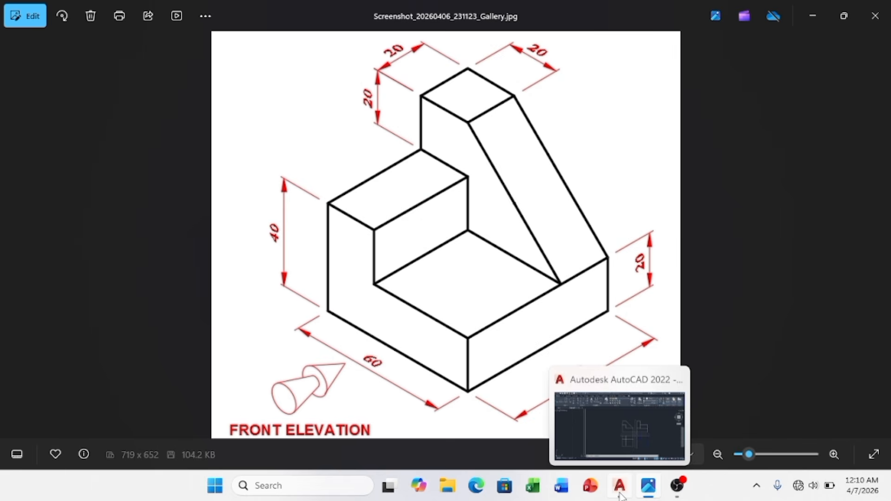
click(620, 495)
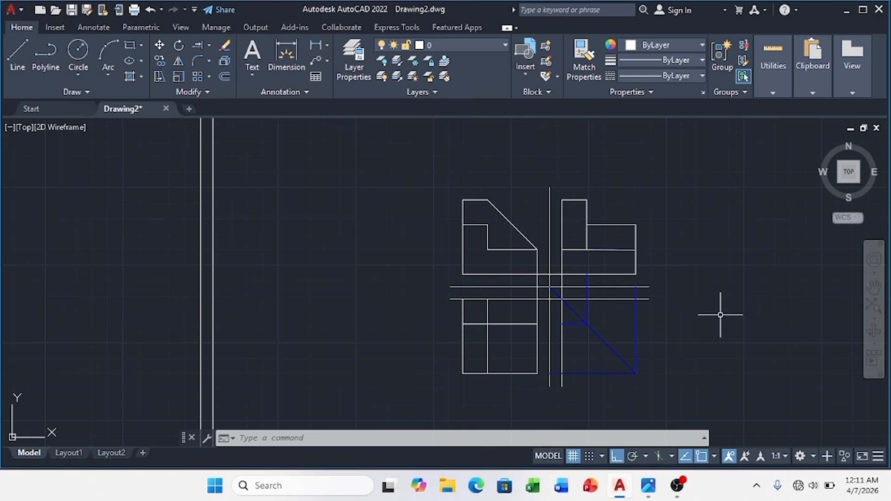
scroll(720, 315, up, 2)
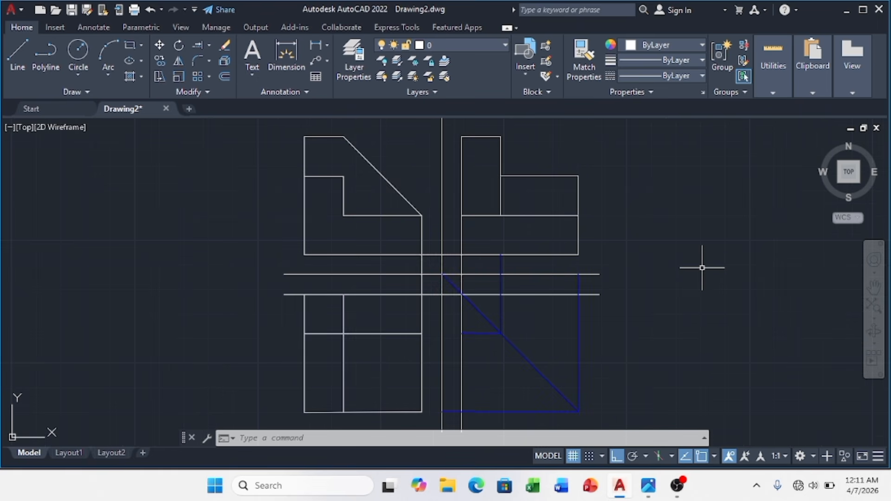